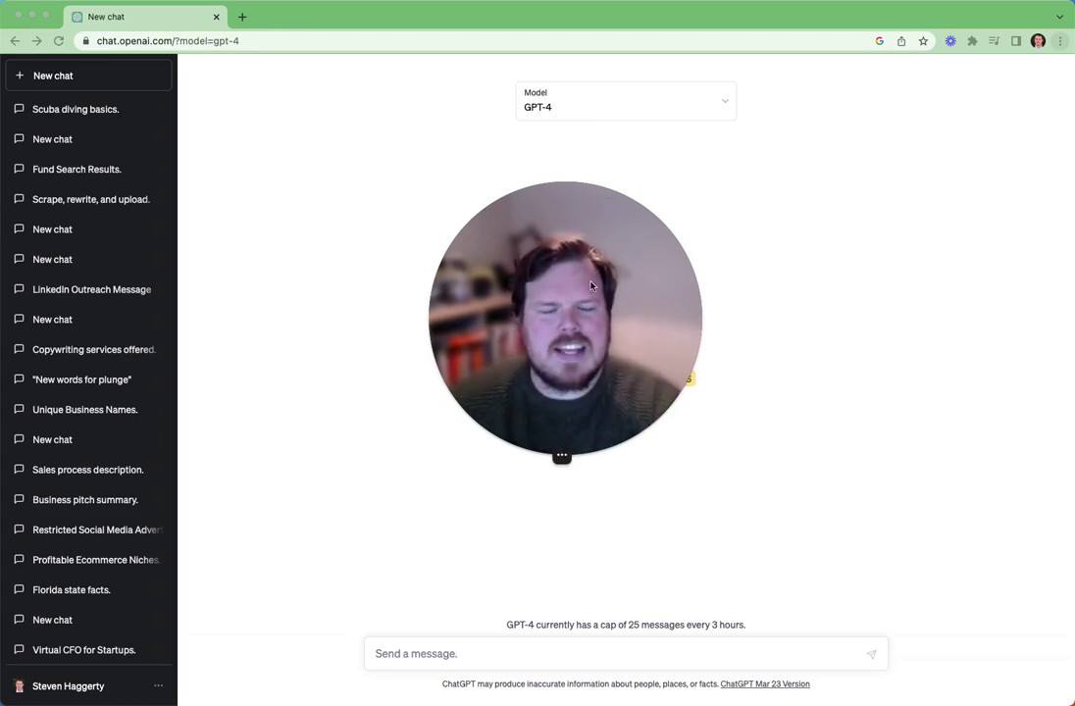
drag(587, 238, 171, 577)
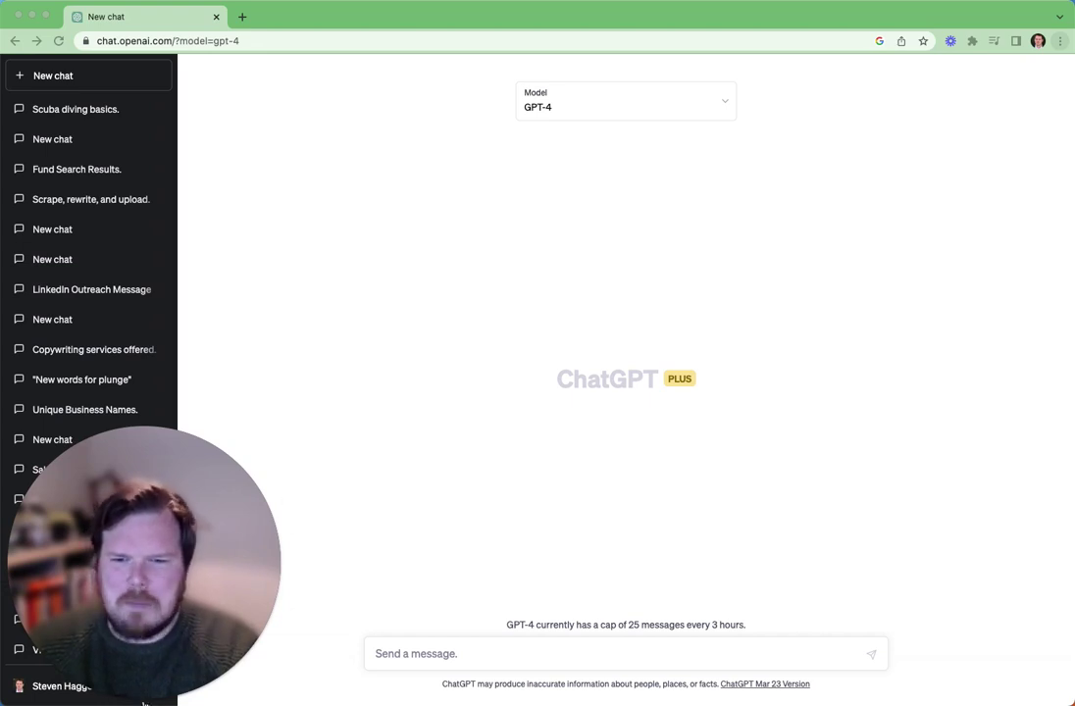
click(48, 700)
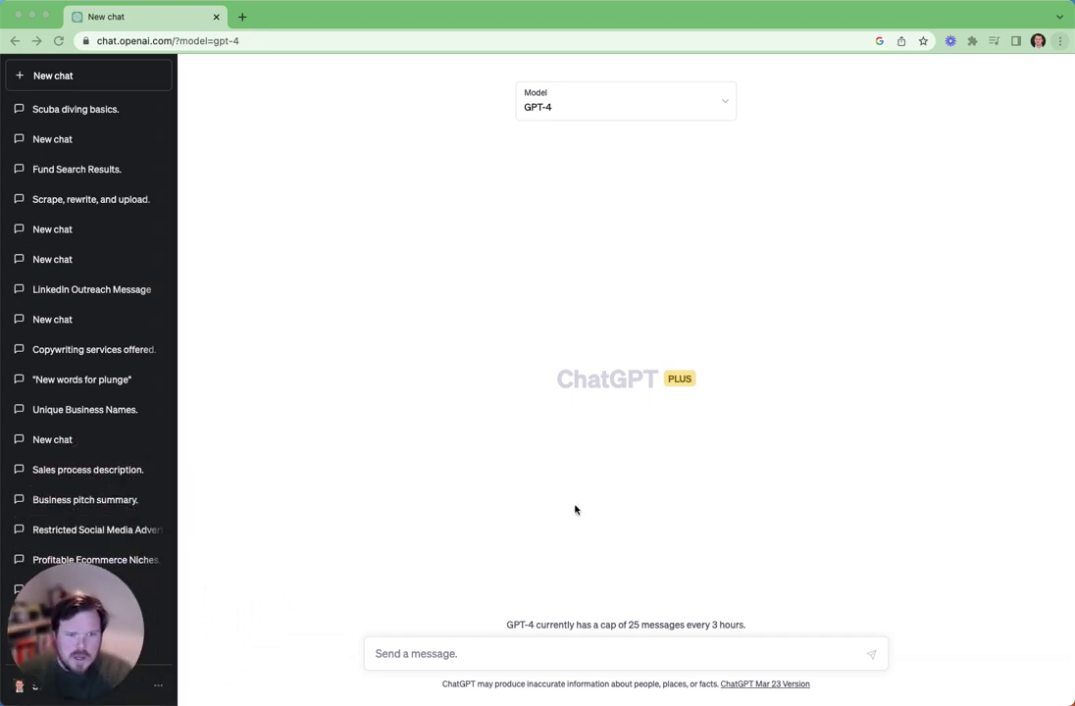
click(510, 655)
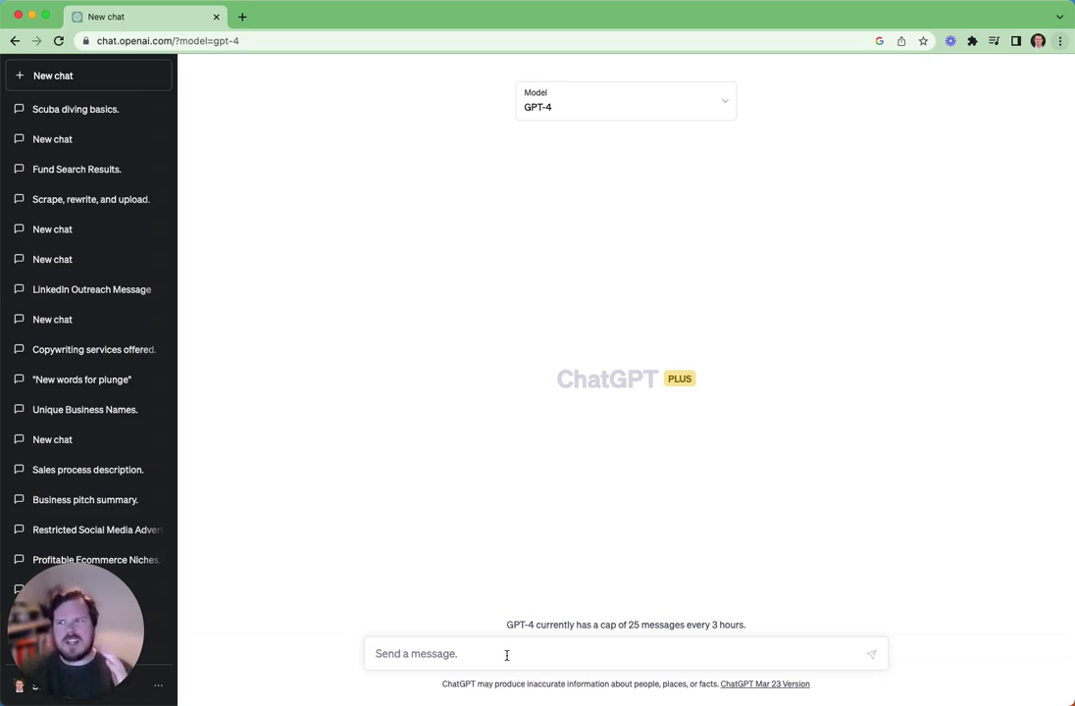
click(507, 655)
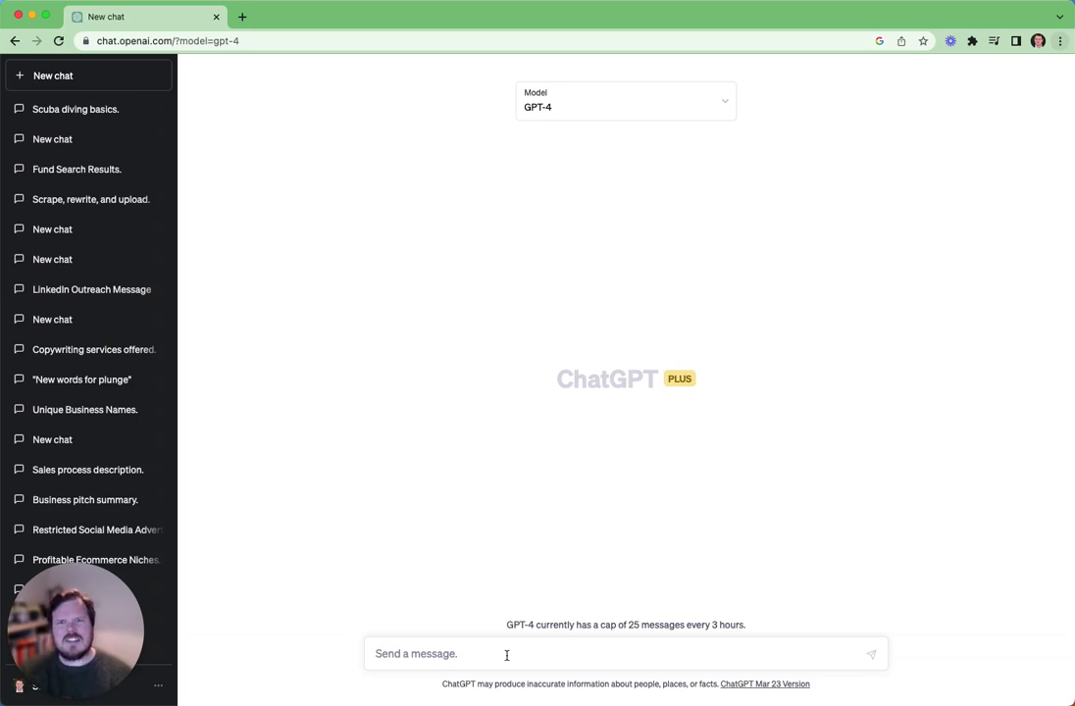
click(508, 655)
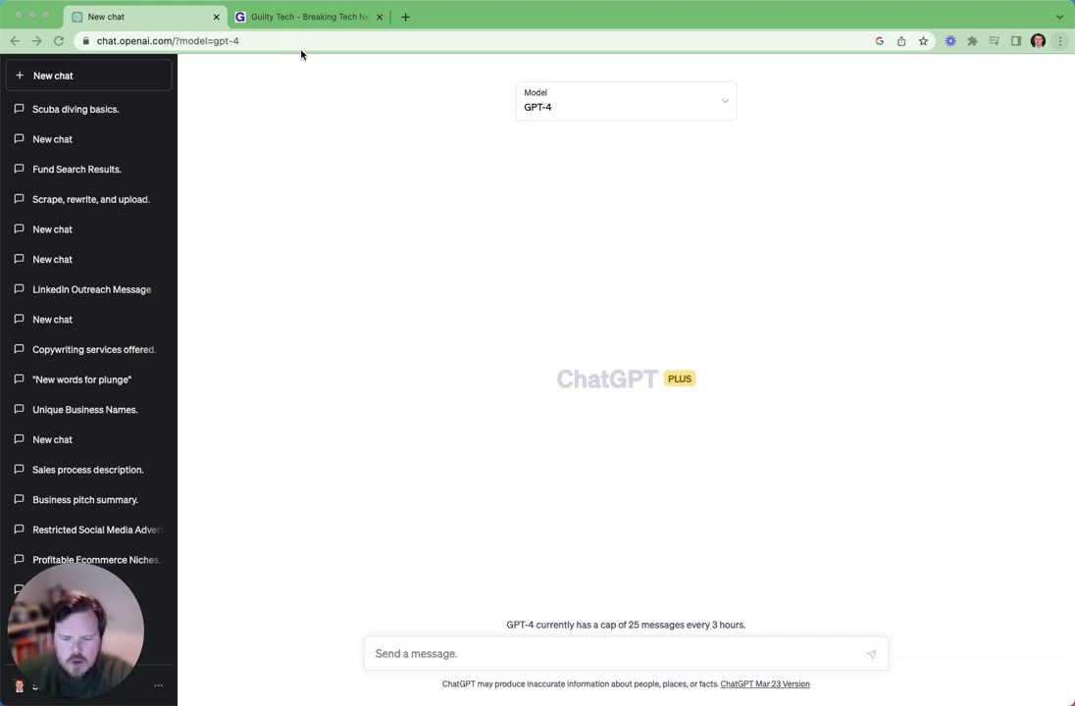
Switch to the Guilty Tech website and look through the article listings on its homepage
click(305, 18)
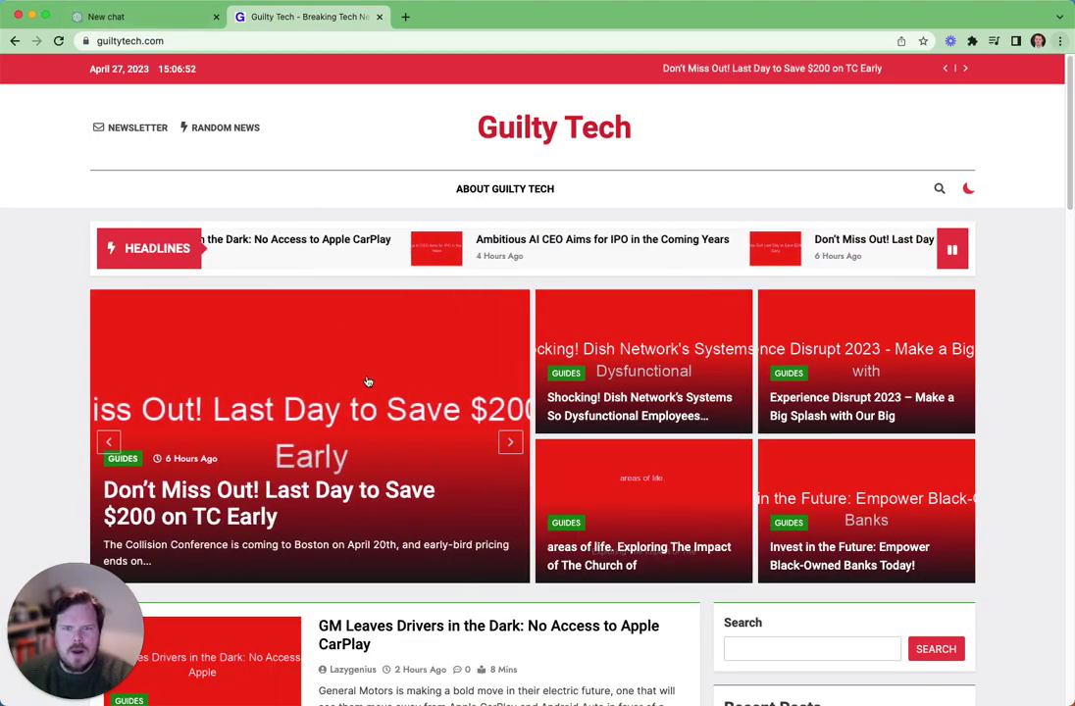
scroll(84, 316, down, 2)
scroll(91, 315, down, 2)
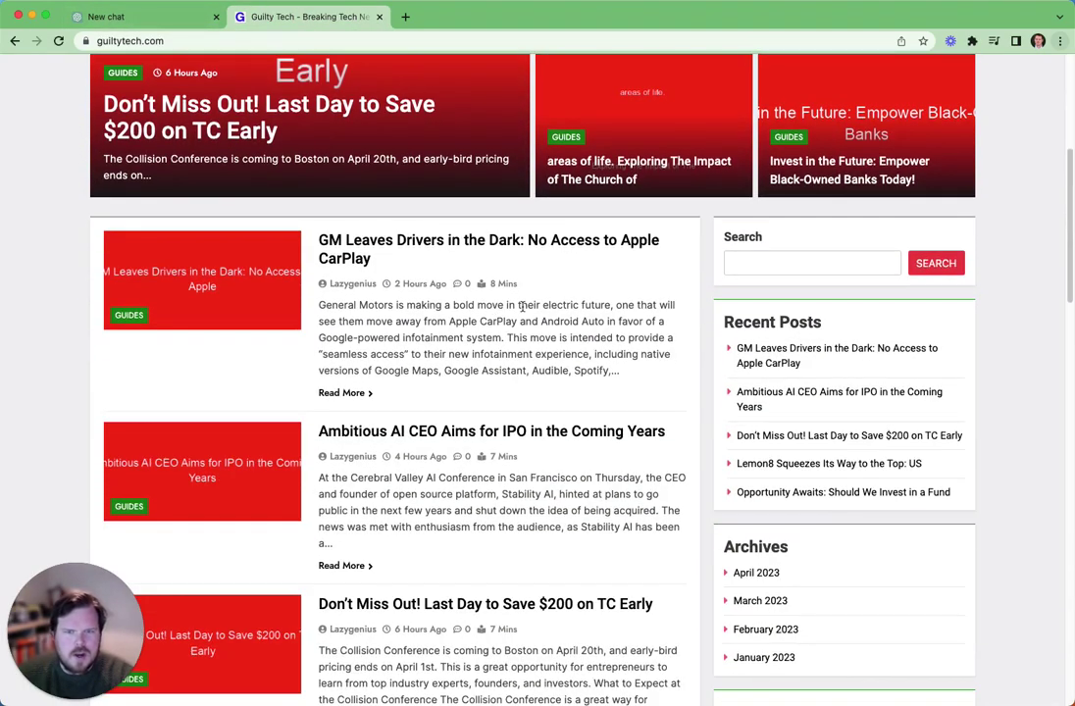
scroll(509, 343, down, 1)
scroll(432, 333, down, 1)
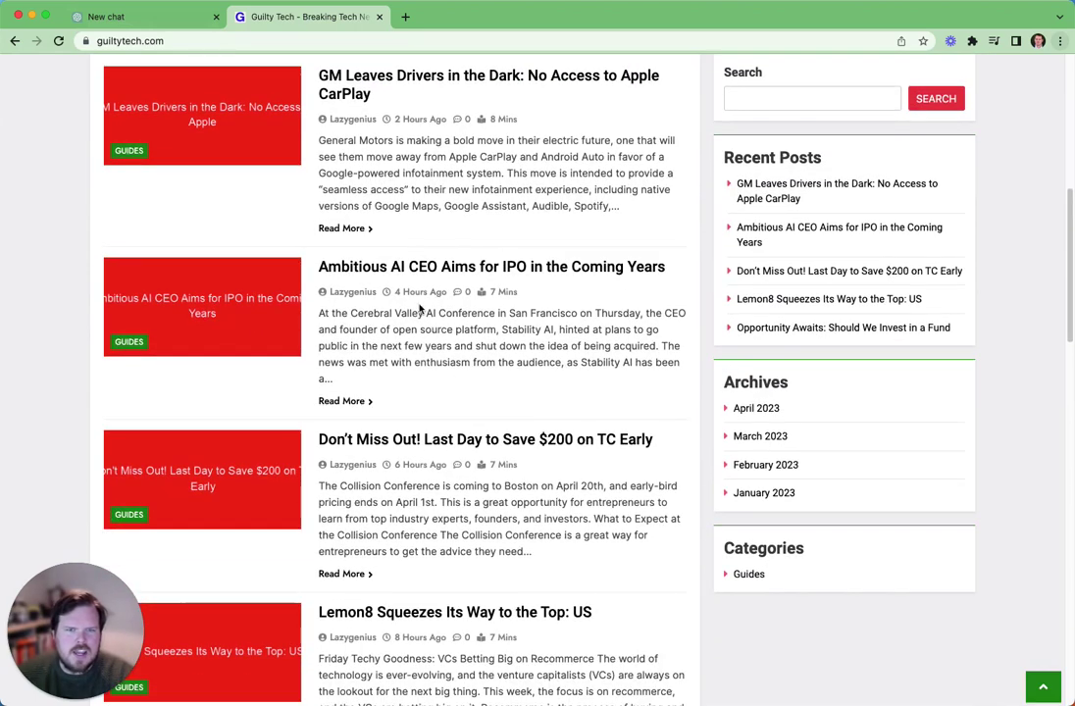
scroll(451, 324, down, 2)
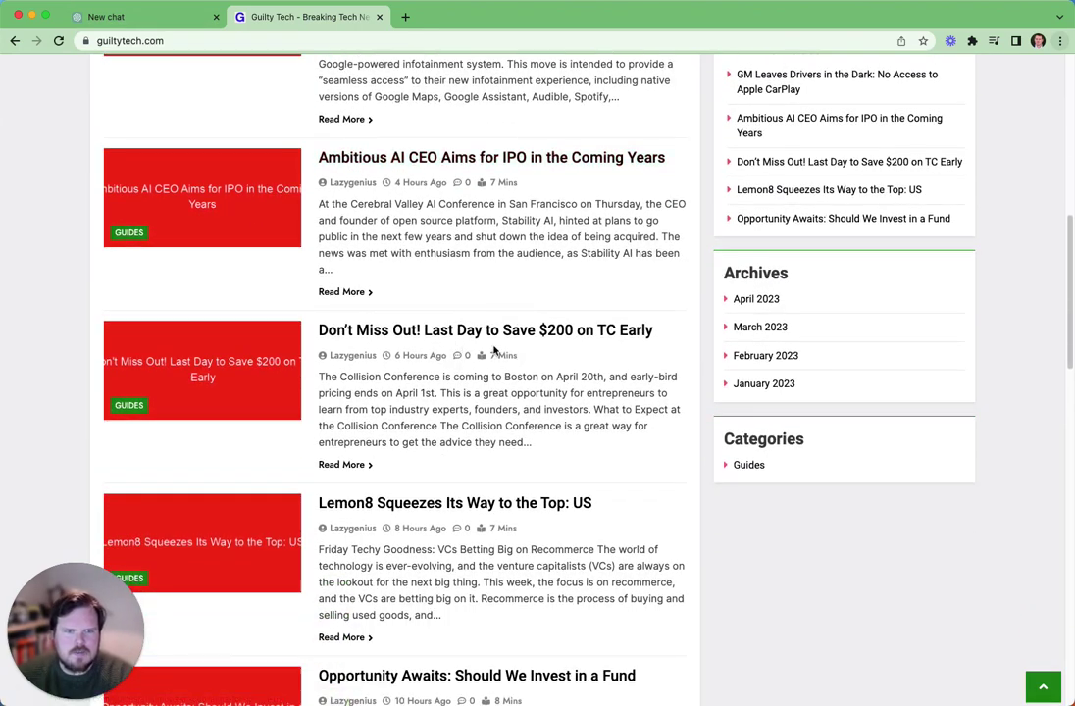
scroll(413, 368, down, 2)
scroll(429, 358, down, 1)
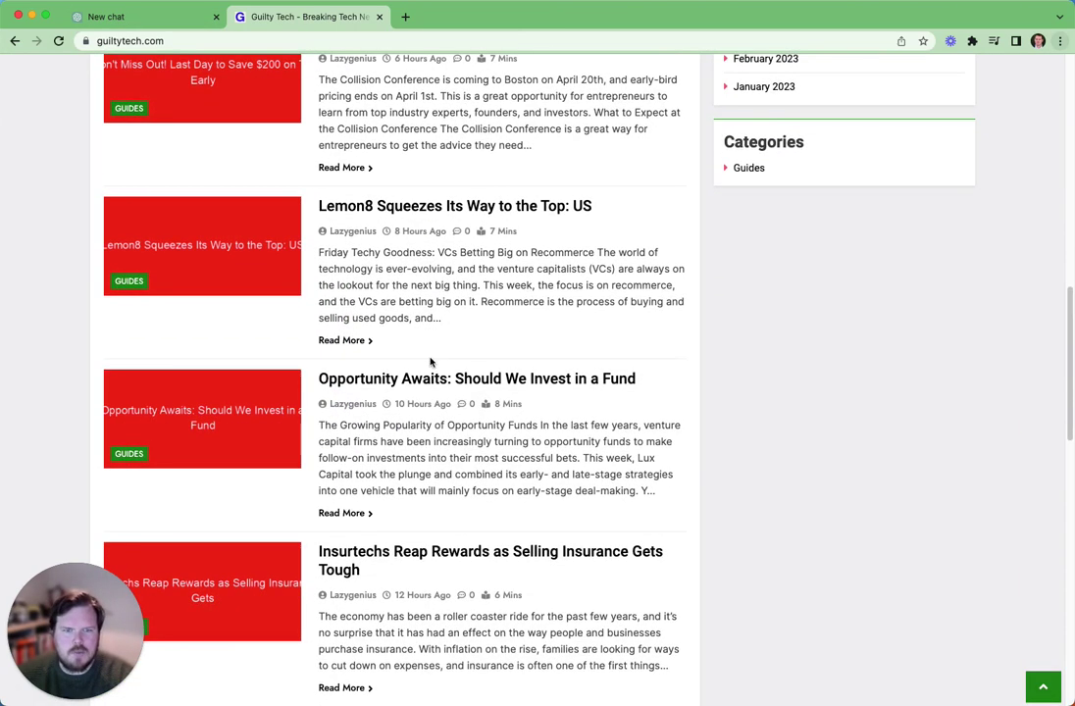
scroll(432, 360, down, 1)
scroll(429, 242, down, 2)
scroll(439, 267, up, 5)
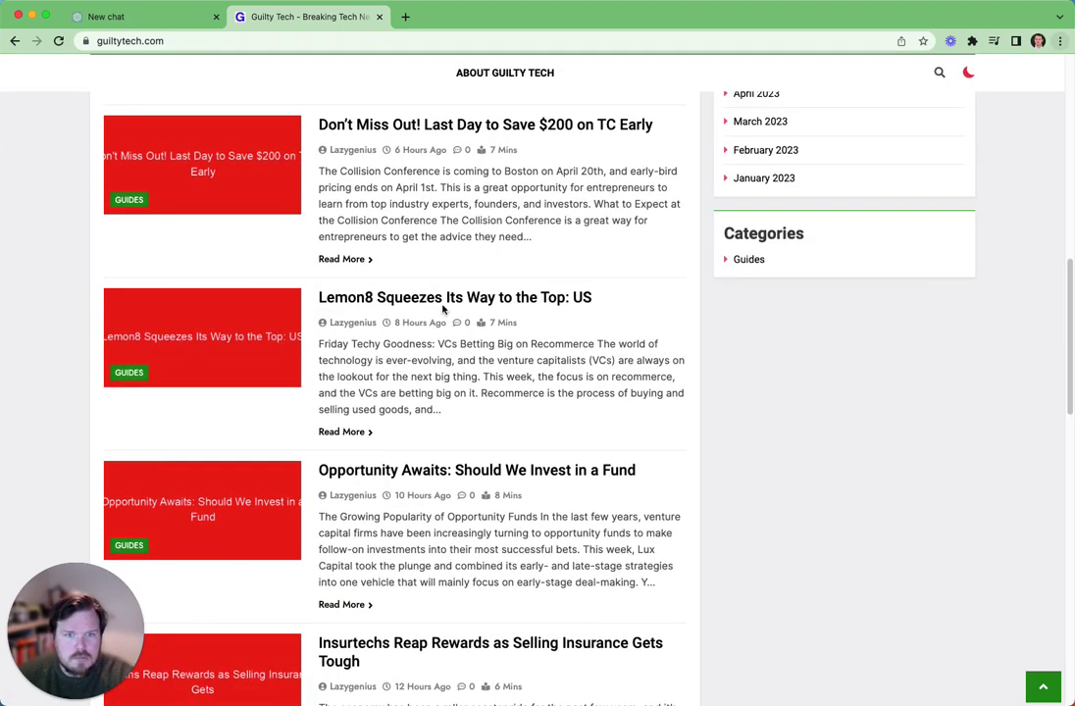
Open the article "Lemon8 Squeezes Its Way to the Top: US" and copy its text from the opening line through the Benefits of Recommerce section
click(441, 299)
scroll(413, 312, down, 12)
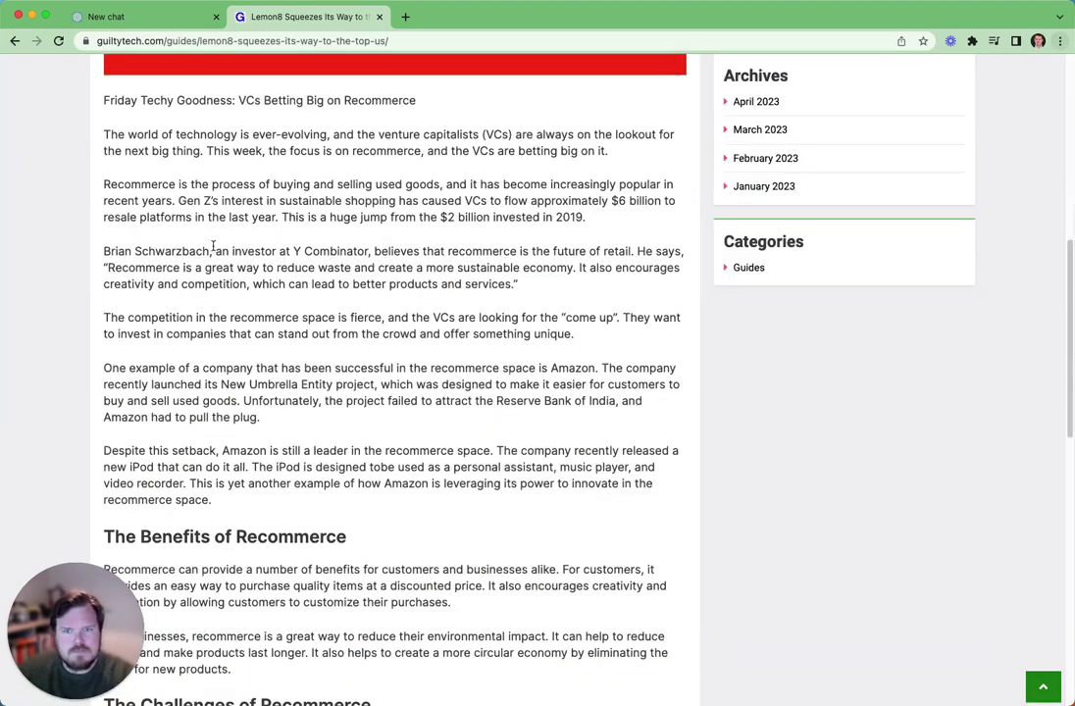
drag(91, 88, 389, 275)
scroll(466, 288, up, 9)
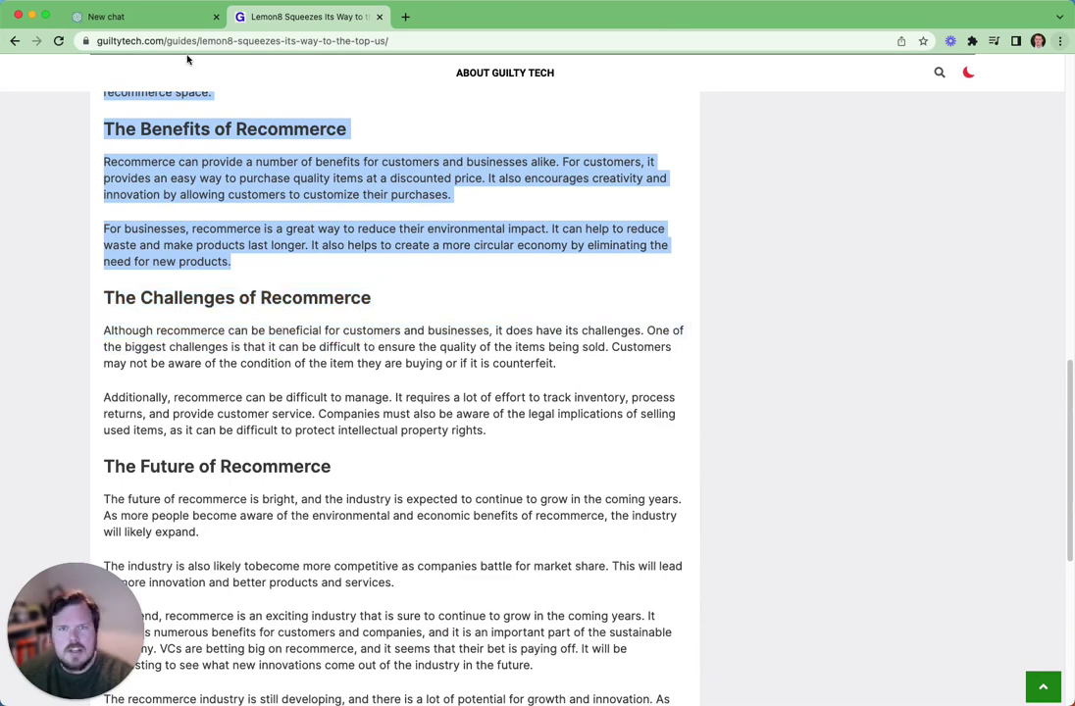
Switch back to the new ChatGPT chat and place the cursor in the message field
click(134, 20)
drag(492, 604, 470, 650)
click(470, 650)
text(You are a)
key(super+a)
key(BackSpace)
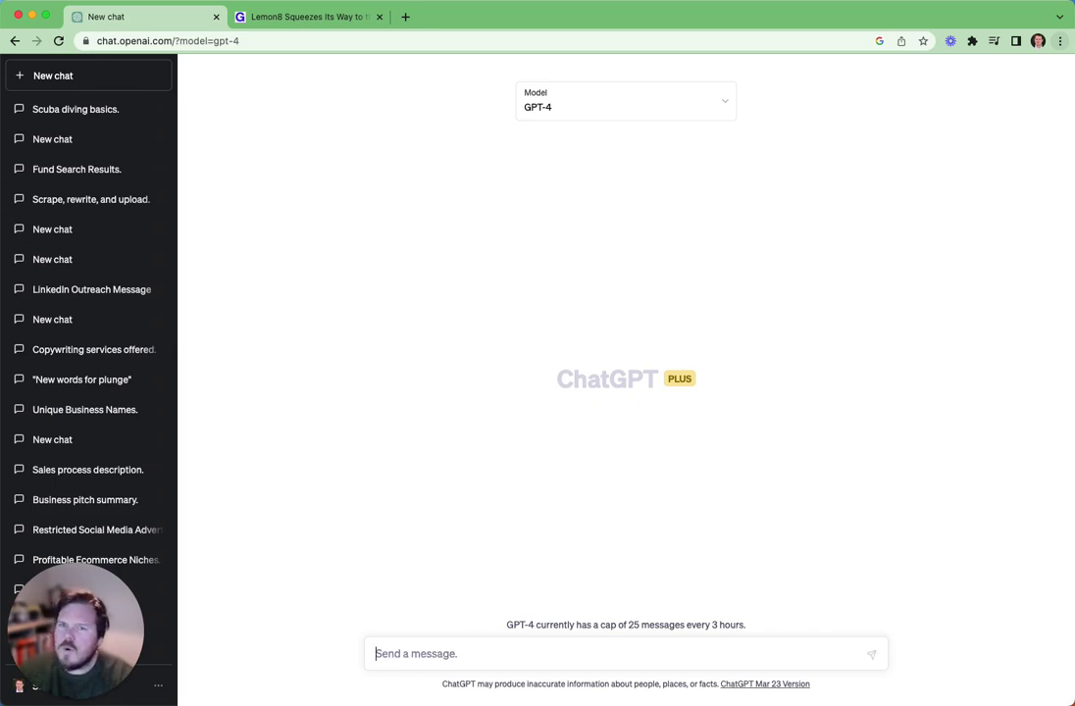
Send the prompt "You are a expert at summarising content - please summarise the following;" followed by the copied article text
text(You)
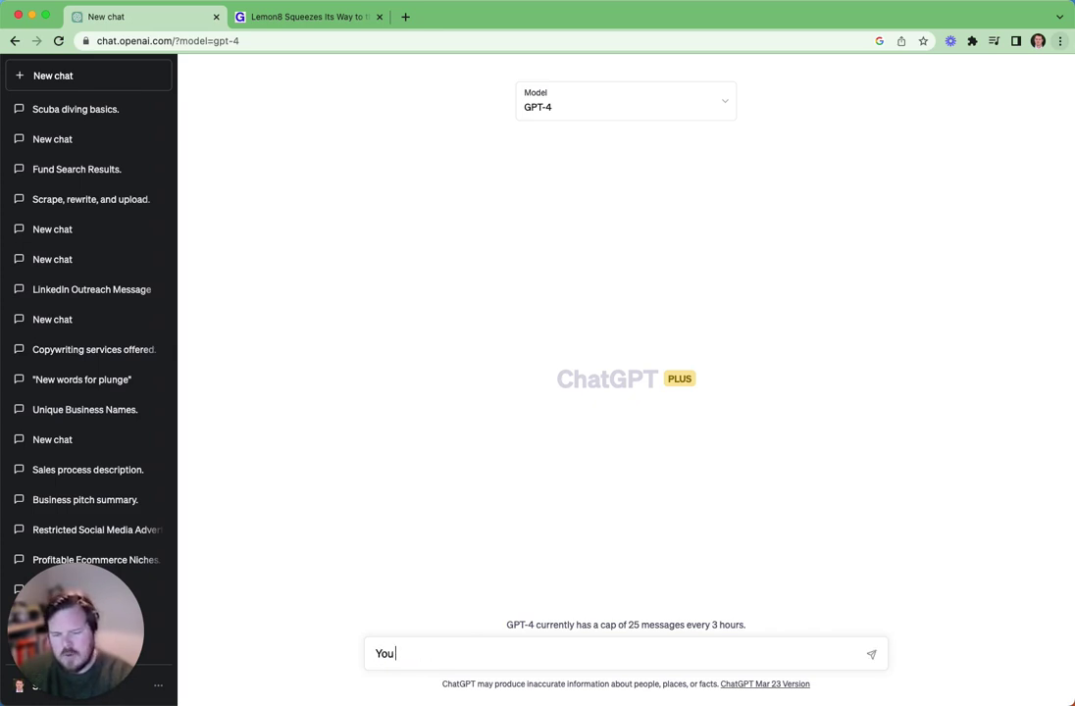
text( are a e)
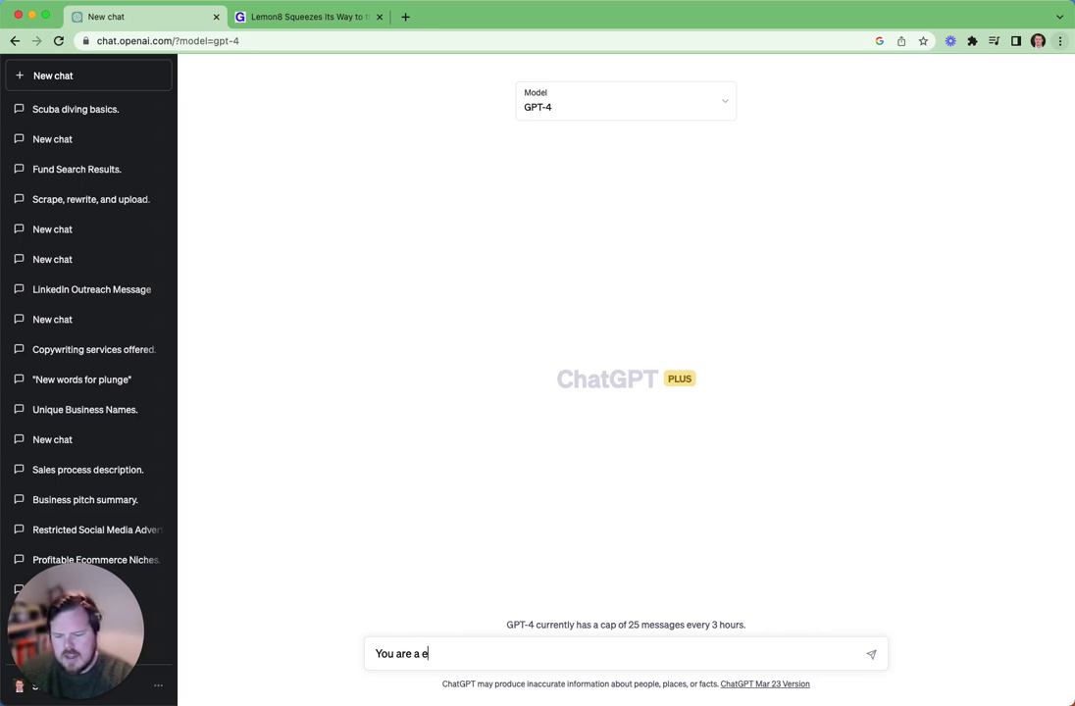
text(xpert at summari)
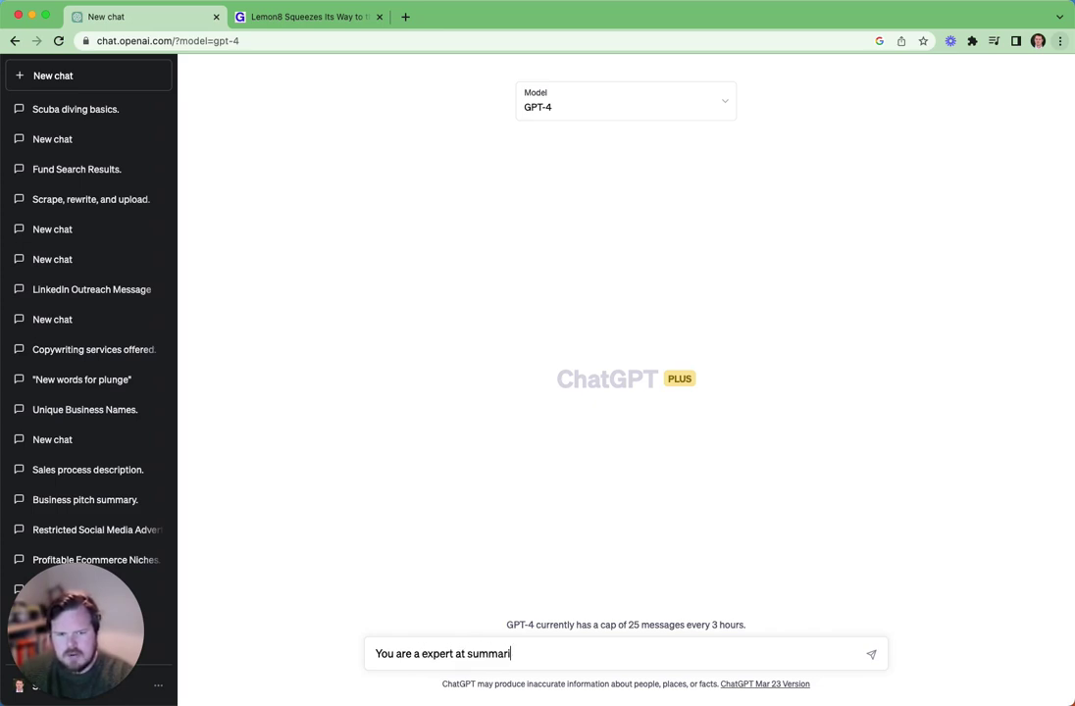
text(sing content - )
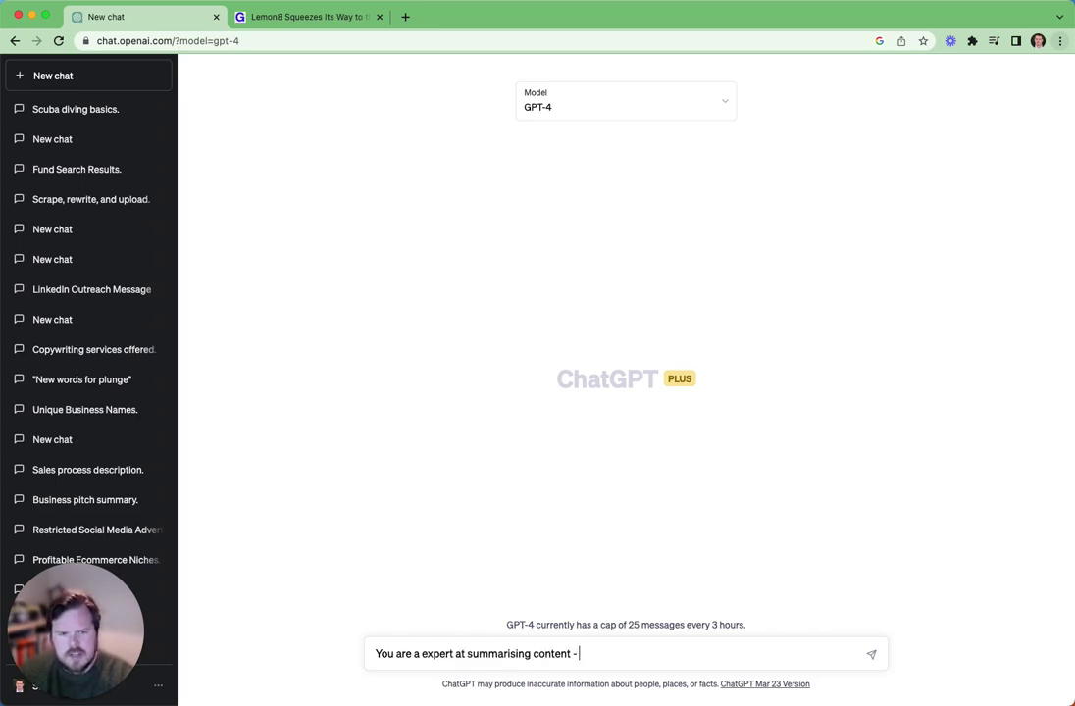
text(please summarise th)
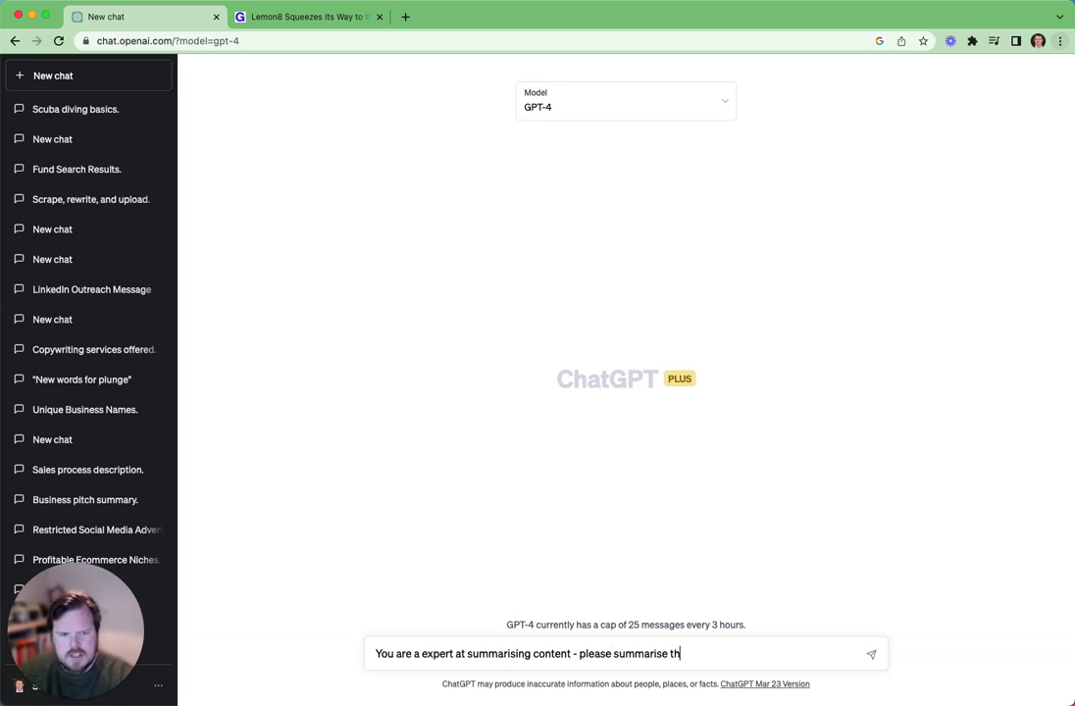
text(e following:)
key(super+v)
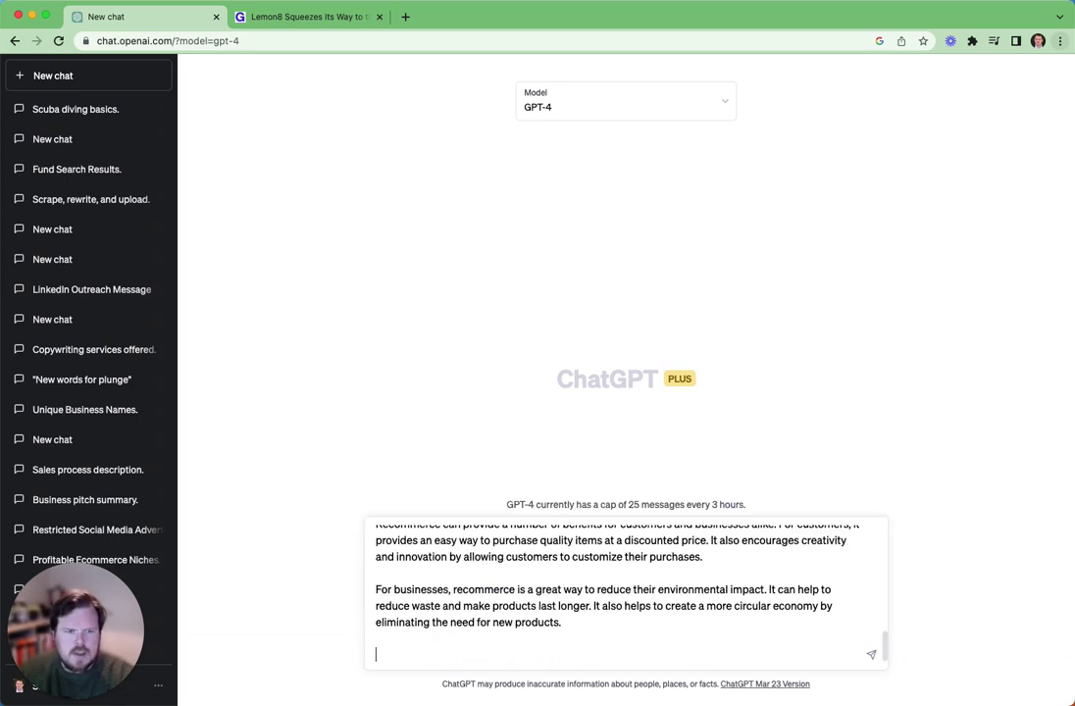
key(Return)
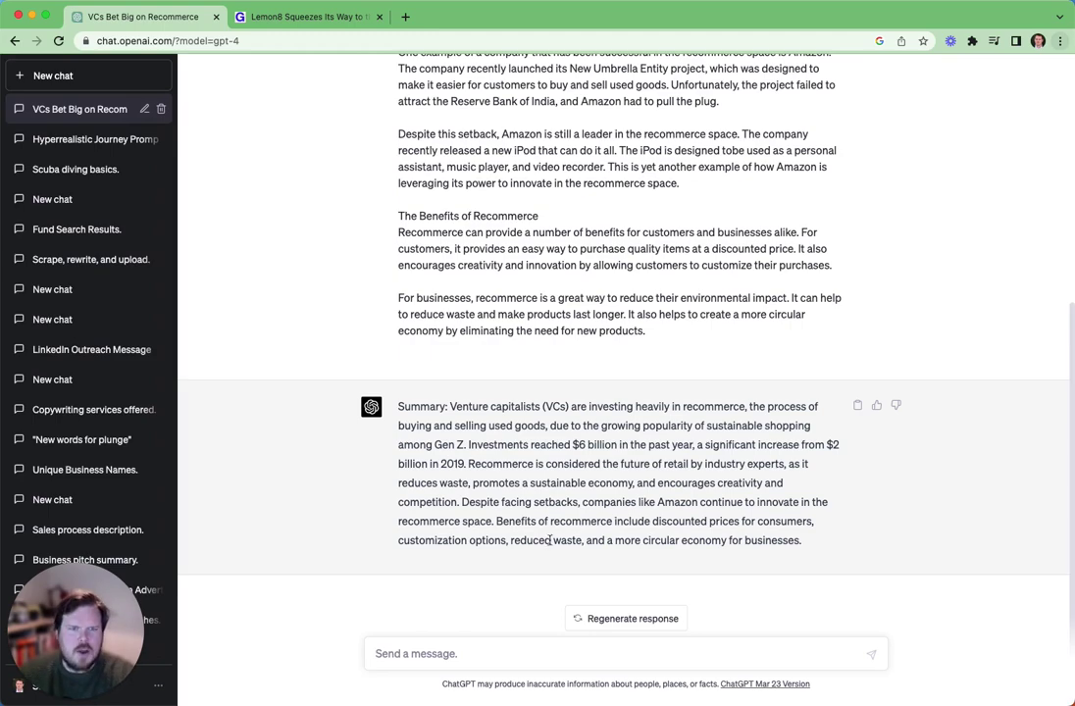
Compare the pasted article text in the conversation with the summary generated from it
scroll(561, 537, up, 10)
scroll(529, 372, down, 5)
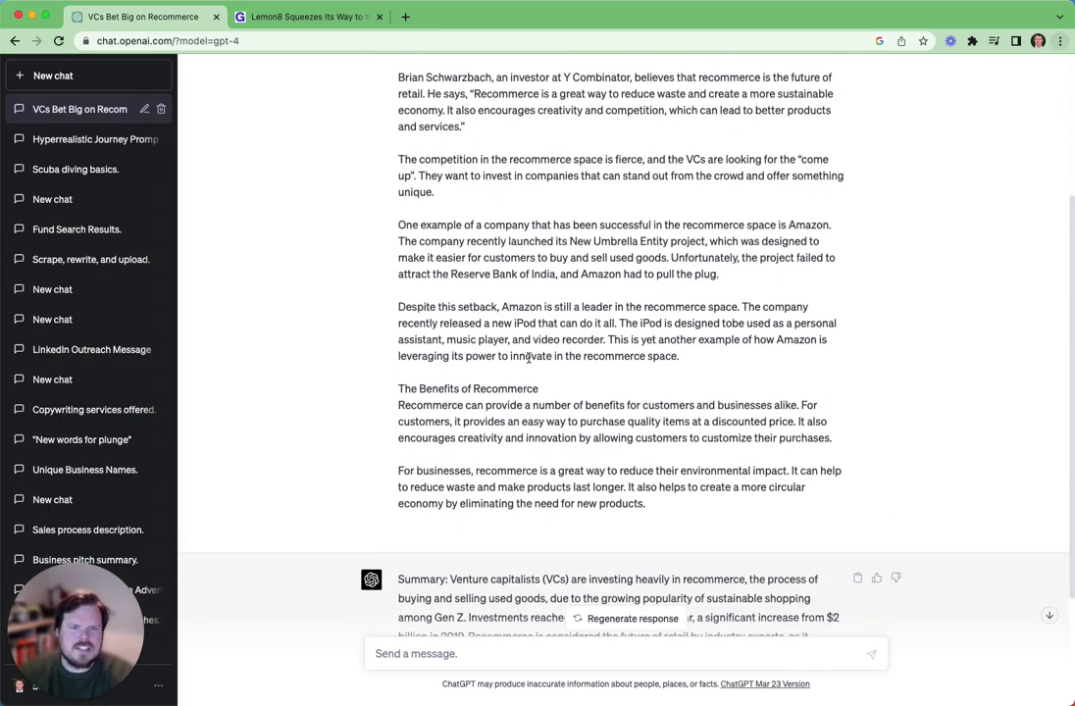
scroll(529, 359, up, 5)
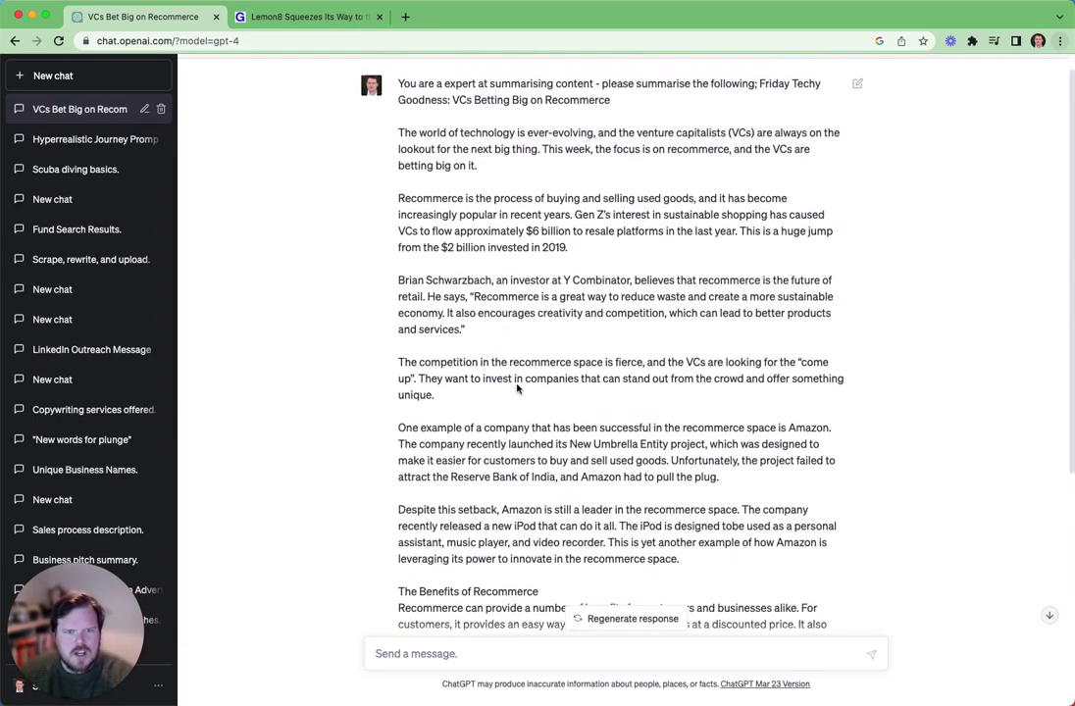
scroll(538, 422, down, 5)
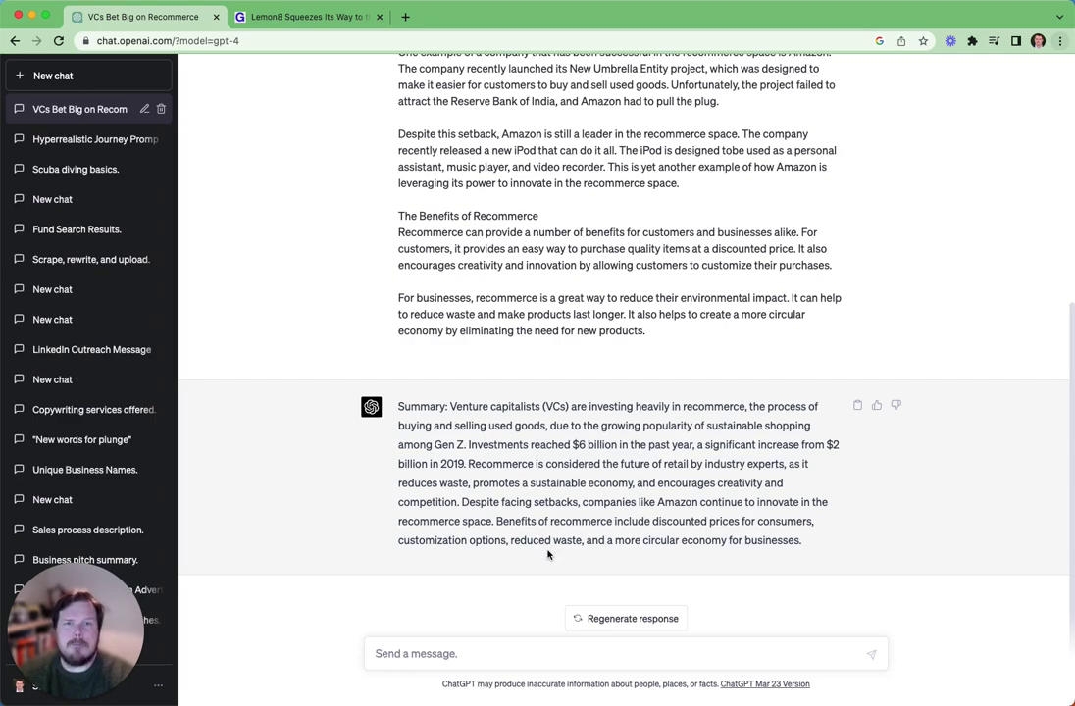
scroll(486, 406, up, 3)
scroll(490, 410, up, 2)
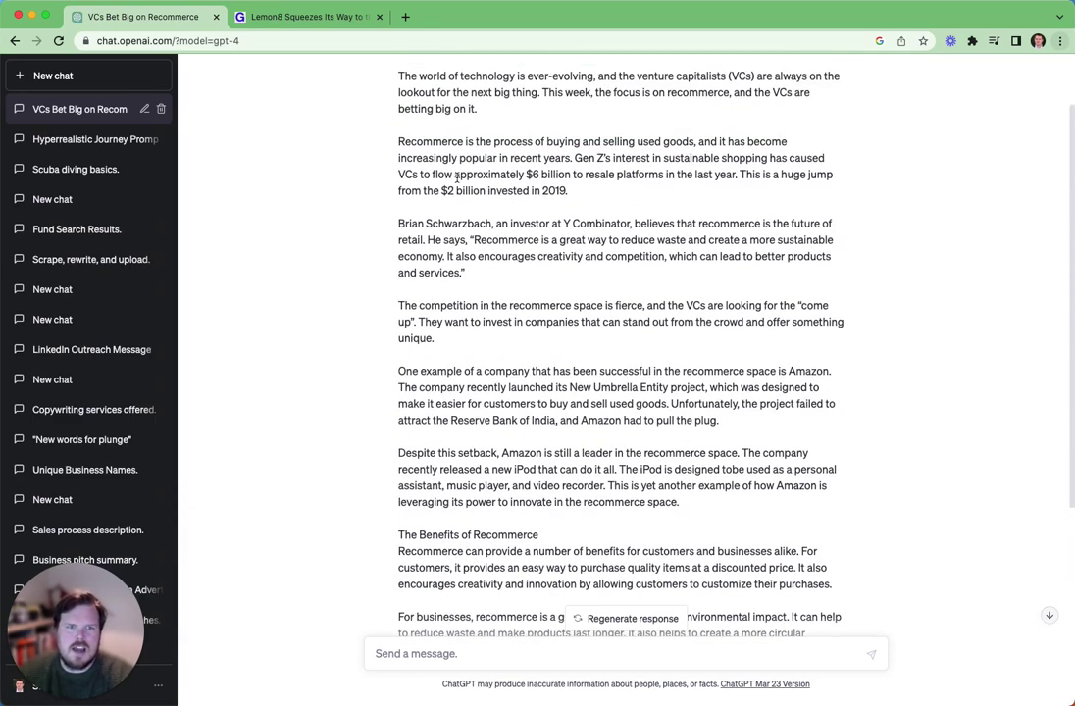
scroll(542, 365, down, 5)
drag(401, 402, 797, 538)
click(797, 536)
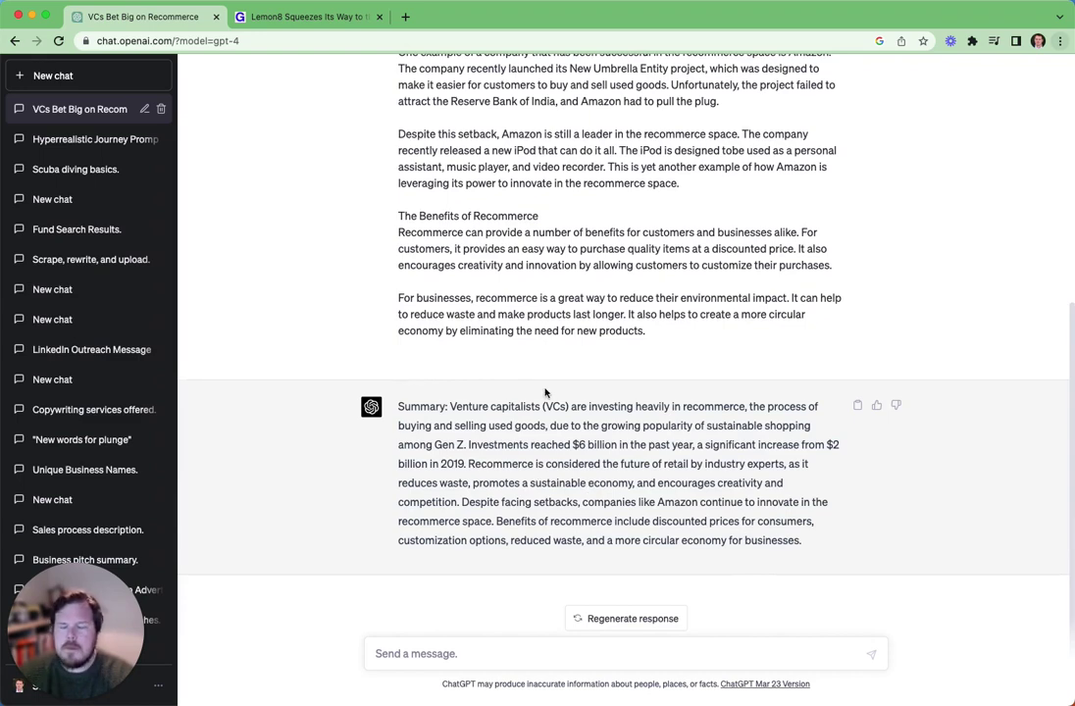
scroll(542, 391, up, 1)
scroll(545, 393, down, 1)
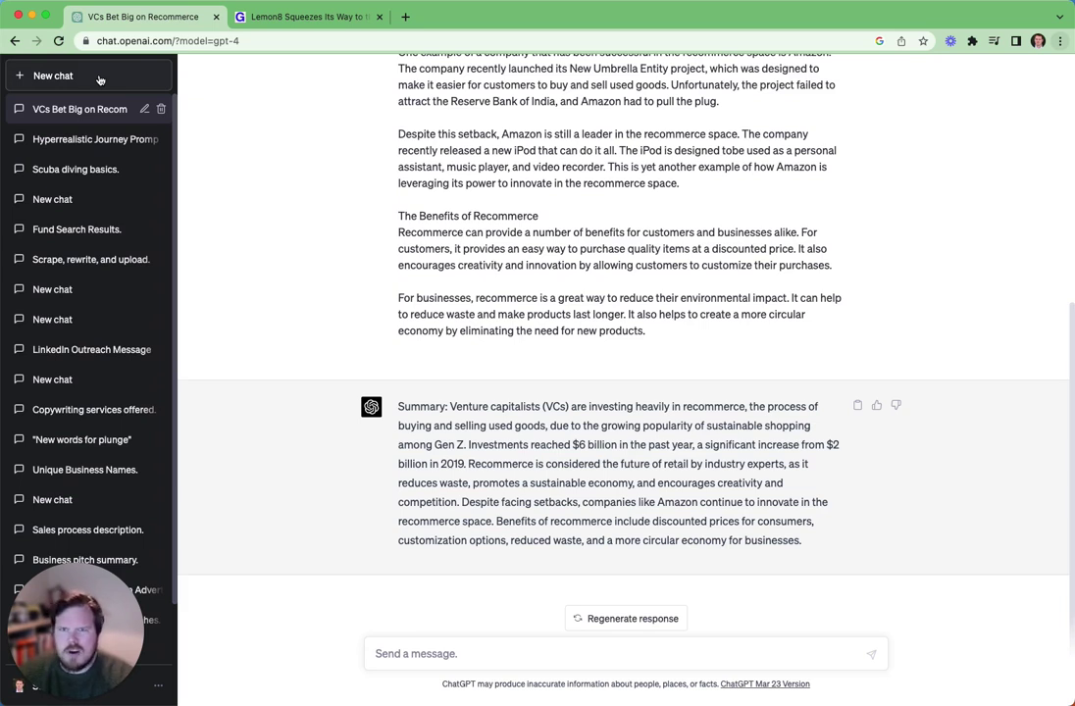
Start a new chat and send the prompt "YOu are an expert copywriter - write a short blog on how to run a marathon"
click(53, 76)
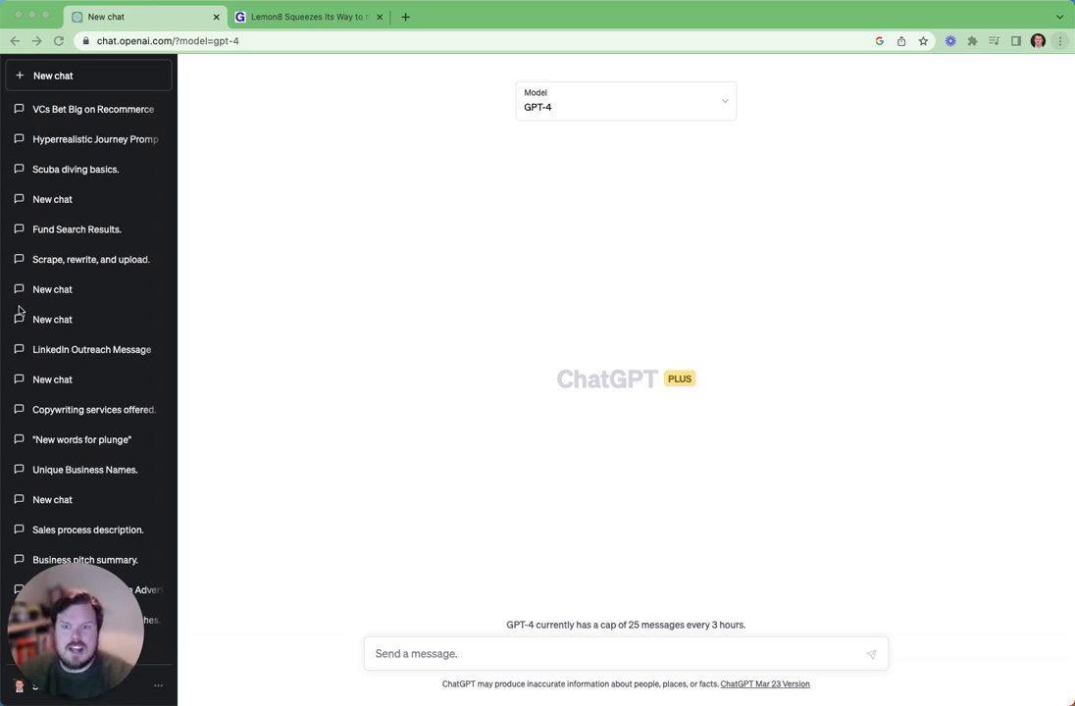
click(443, 653)
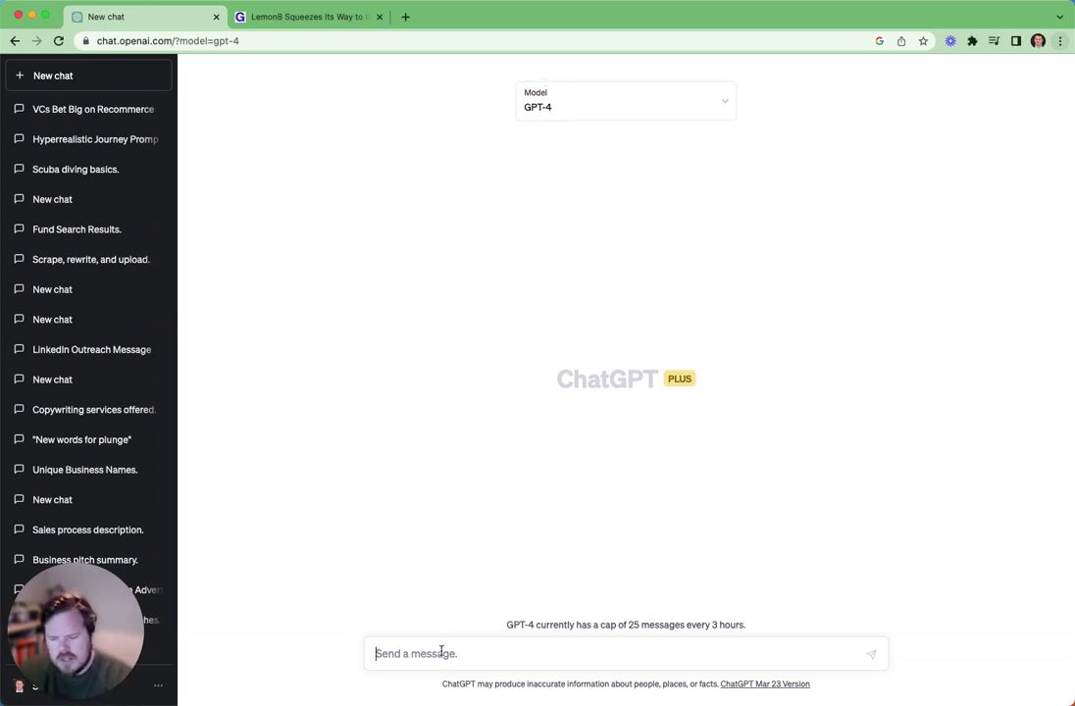
text(YOu are an expte)
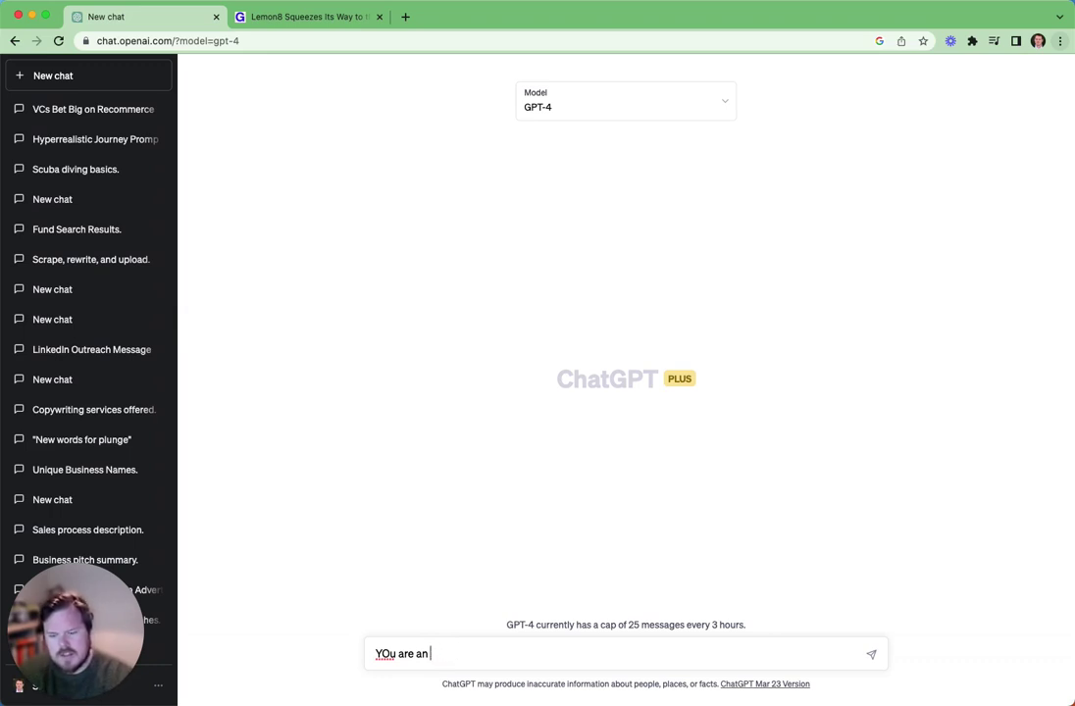
text(expert copywrite)
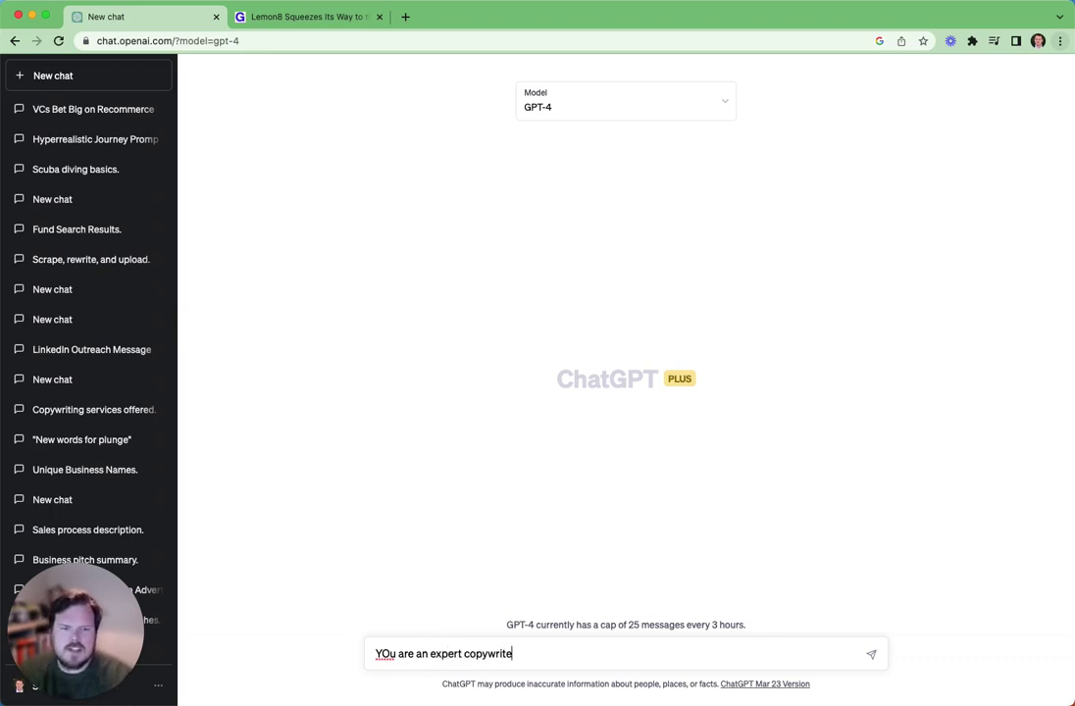
text(r - write a)
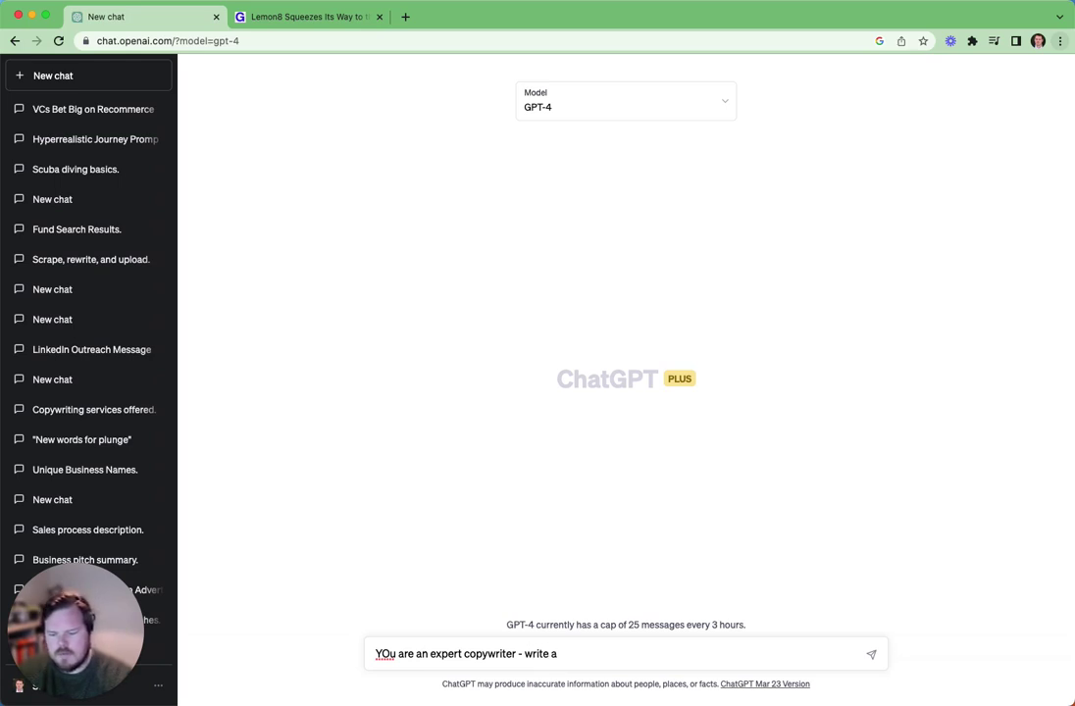
text( short blog )
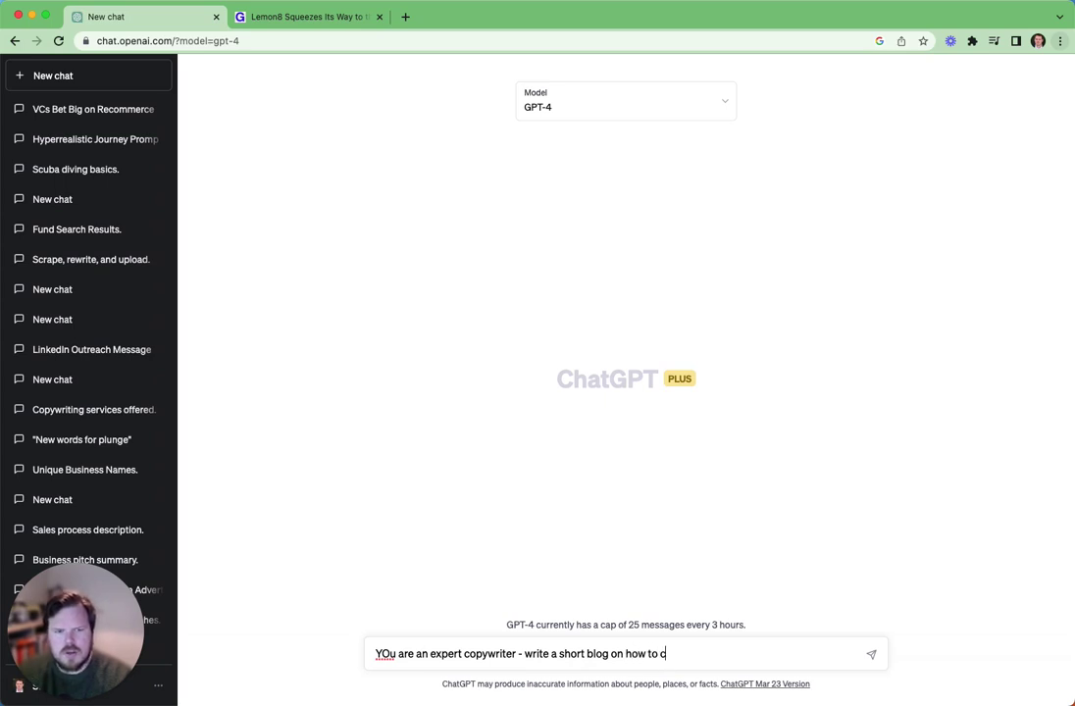
text(on how to run a mat)
text(atho)
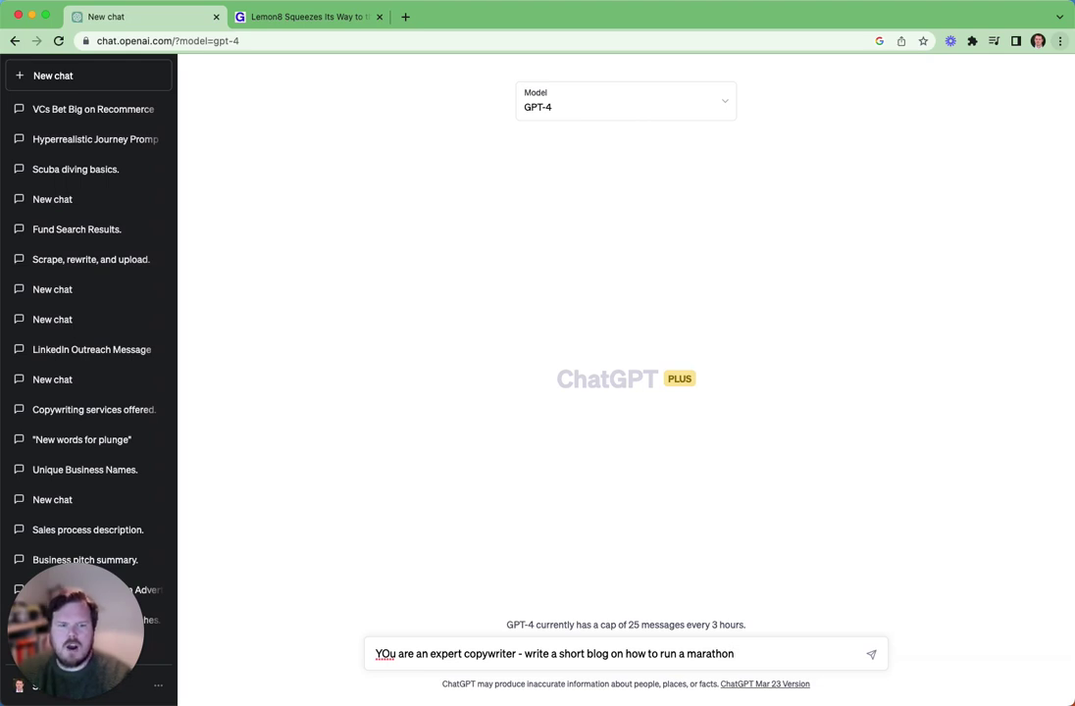
text(n)
key(Return)
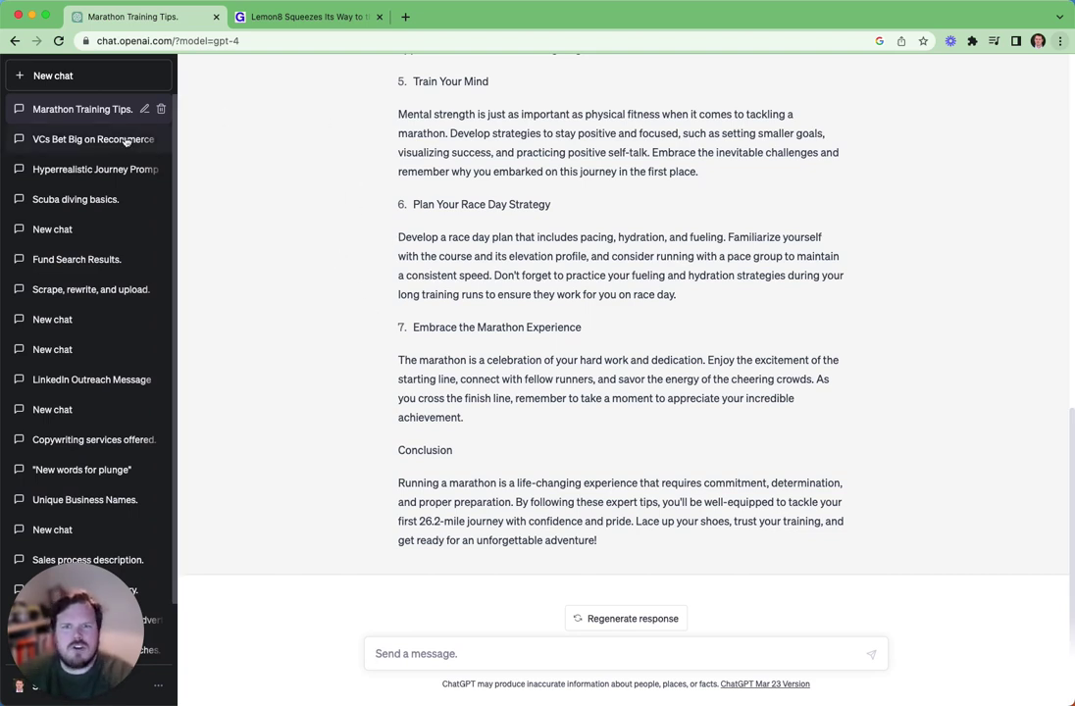
Open the earlier chat about a hyperrealistic Midjourney prompt and read through its messages and replies
click(106, 170)
scroll(525, 213, up, 3)
scroll(520, 221, down, 4)
scroll(513, 256, up, 7)
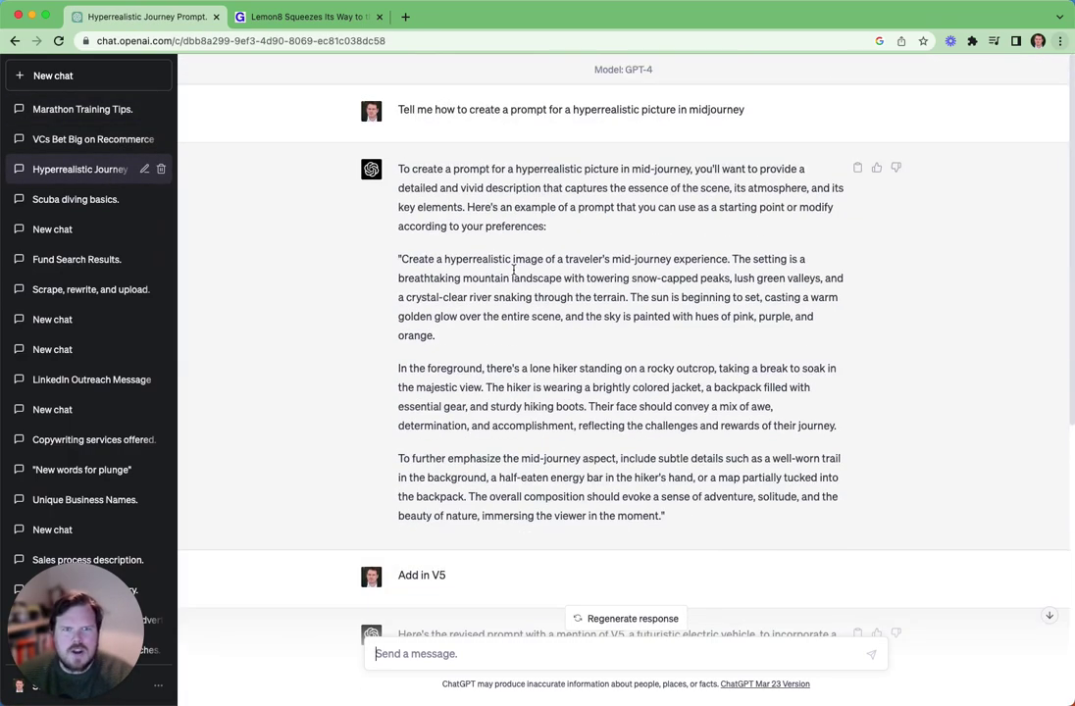
scroll(513, 271, down, 5)
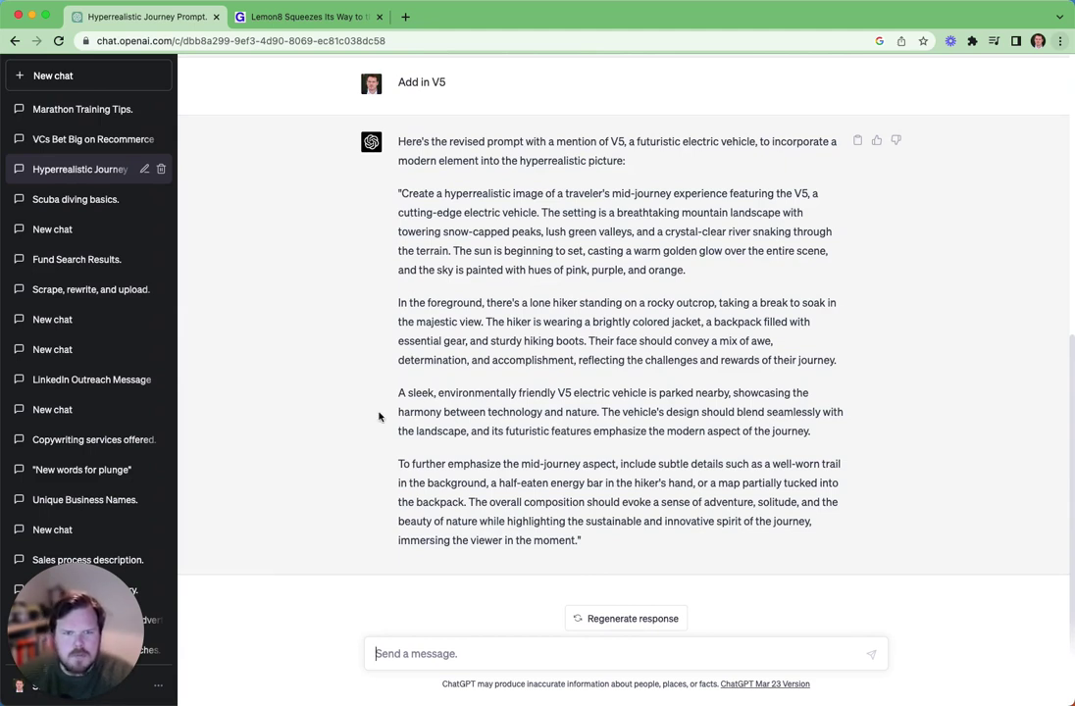
Start a new chat and enter "Write a prompt for midjourney to create a hyper reaslistic dog with a red bow around his neck."
click(87, 75)
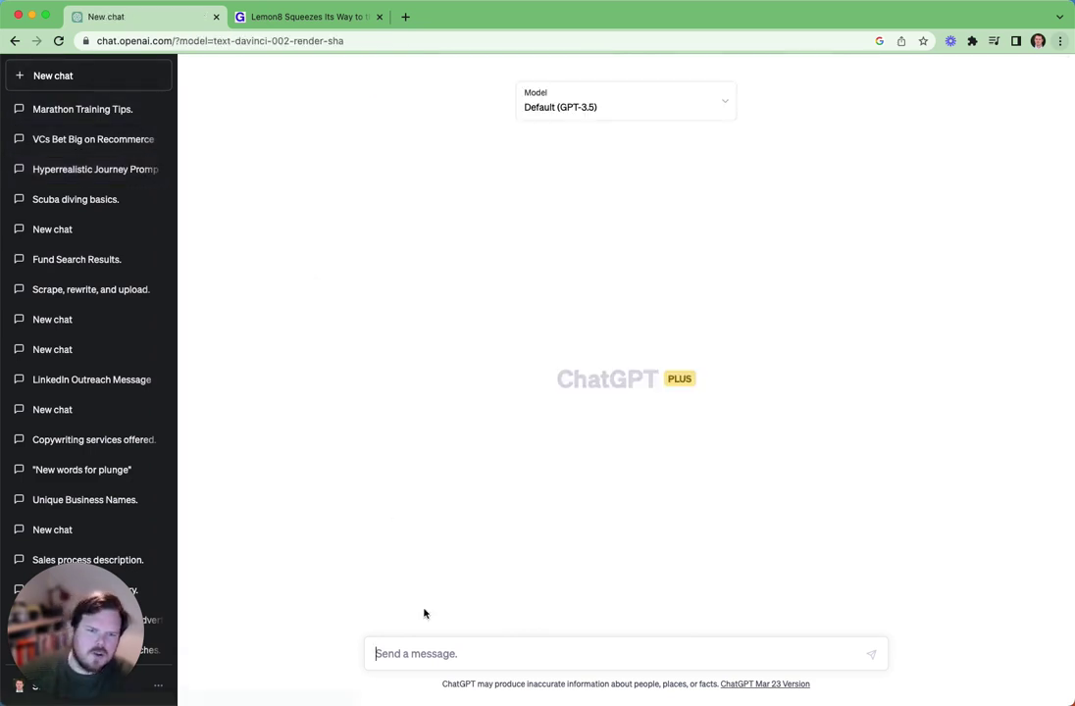
text(W)
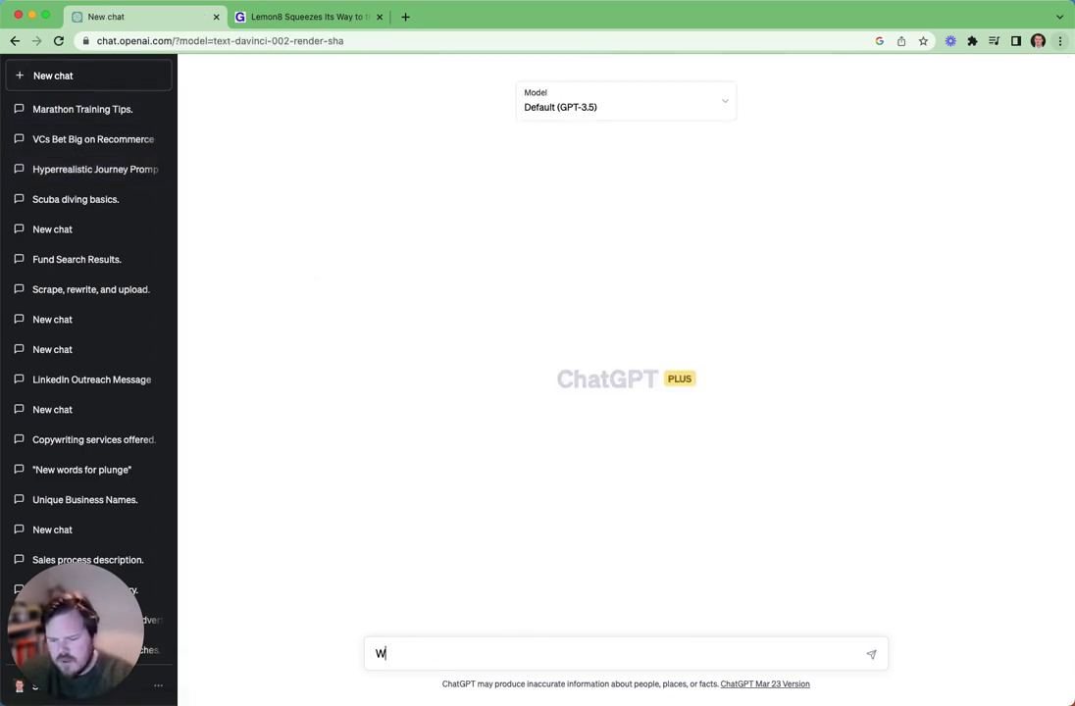
text(rite a prompt for midjourny to)
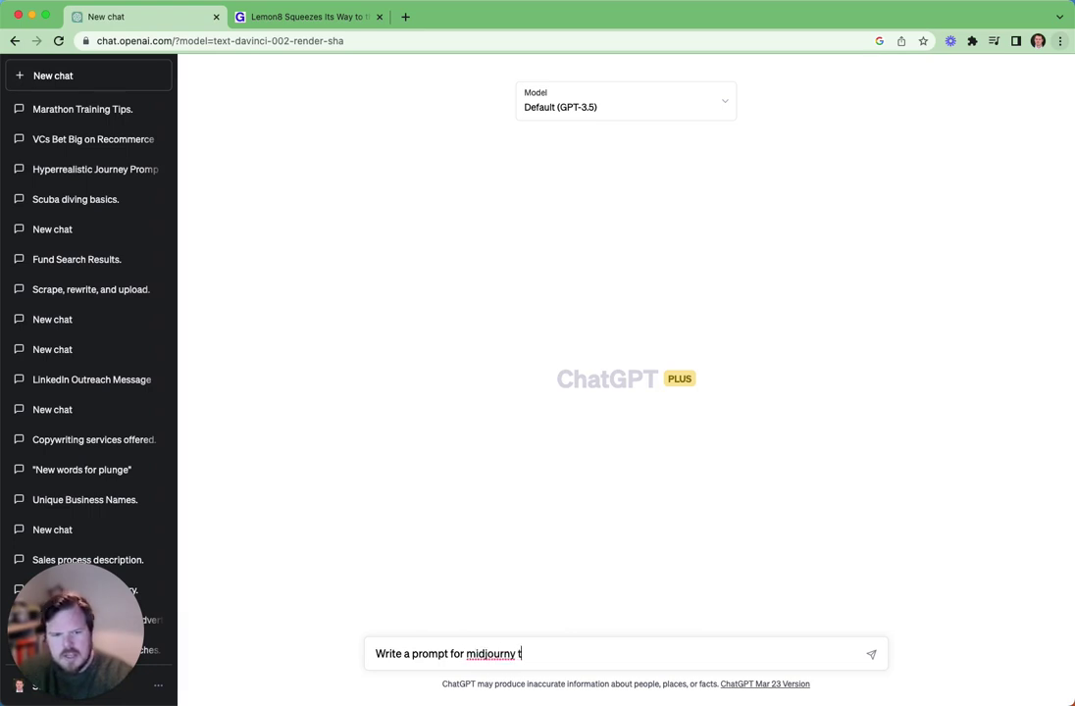
key(BackSpace)
key(BackSpace)
key(BackSpace)
key(BackSpace)
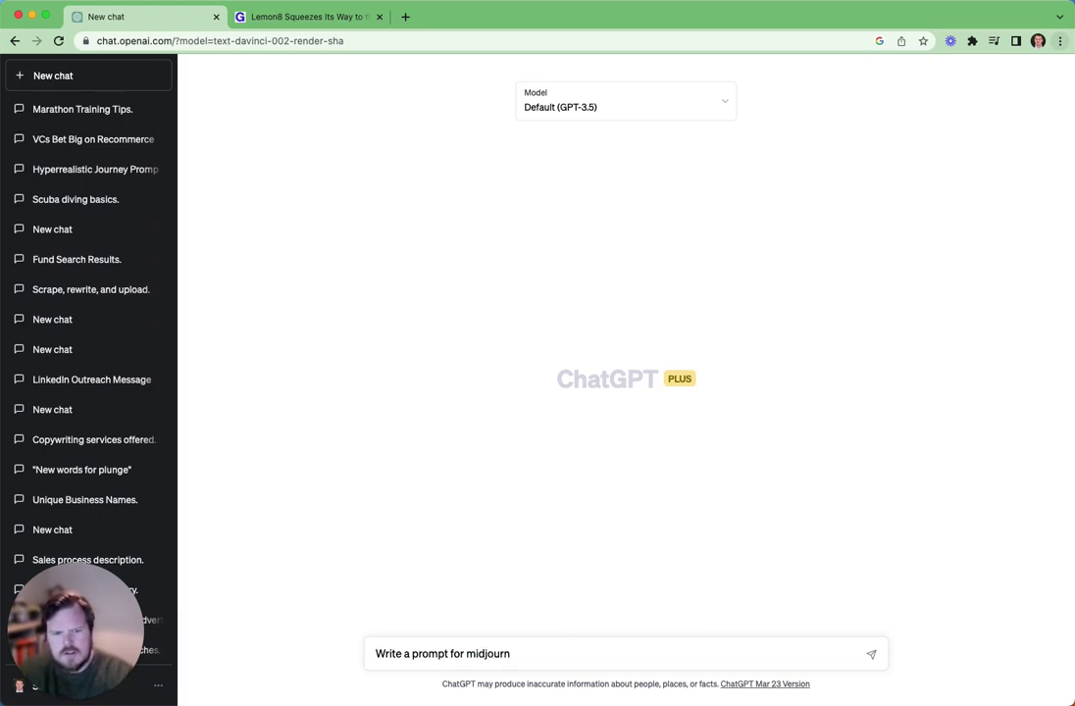
text(ey to create a hyp)
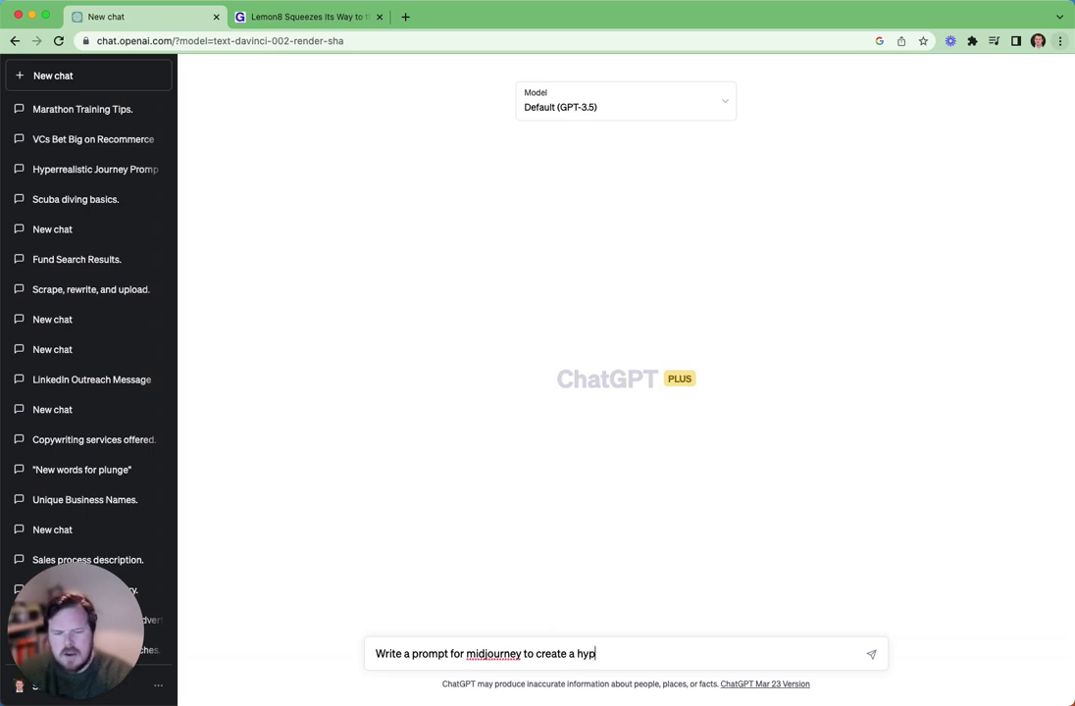
text(er reaslisti)
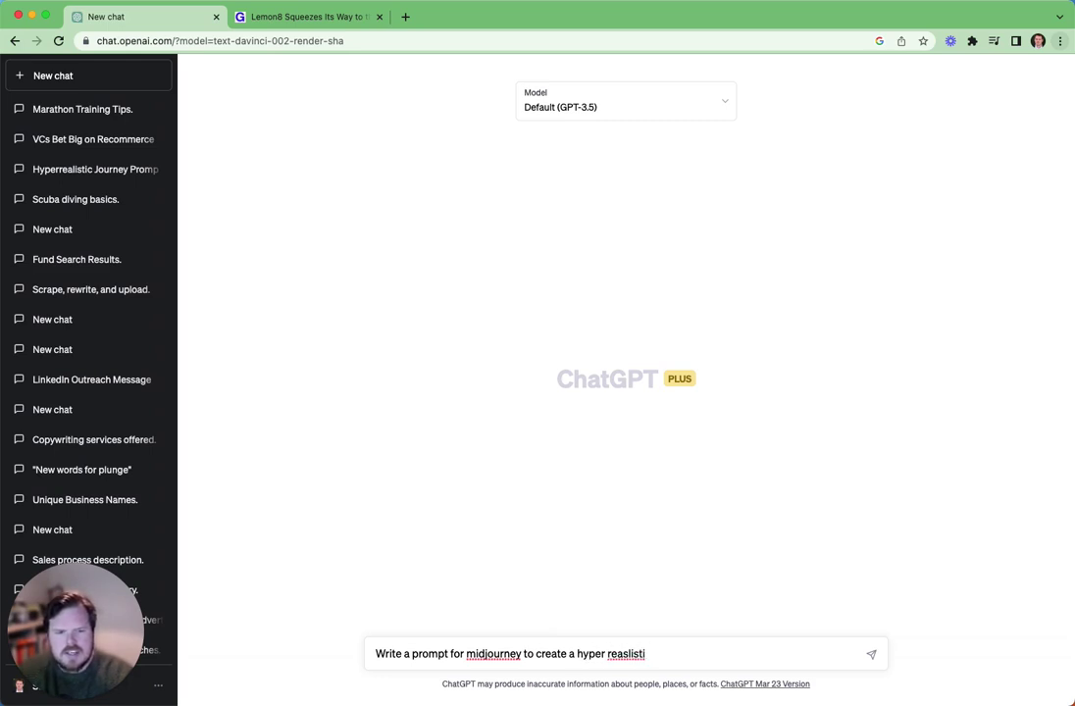
text( cc dog with a)
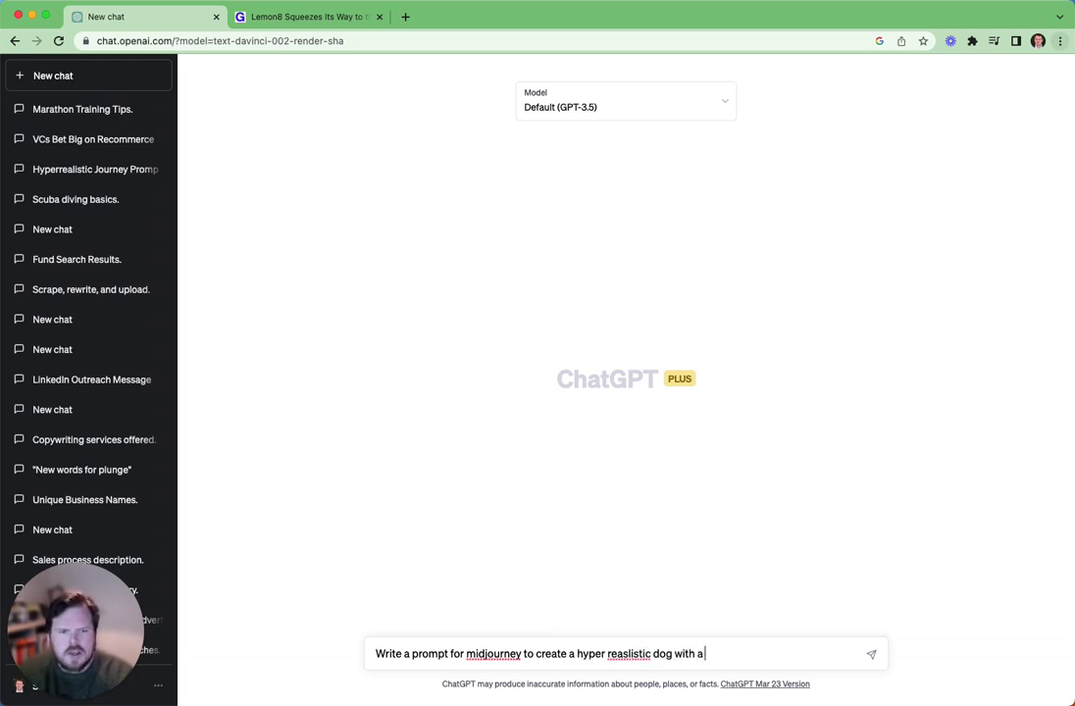
text( red bow around his ne)
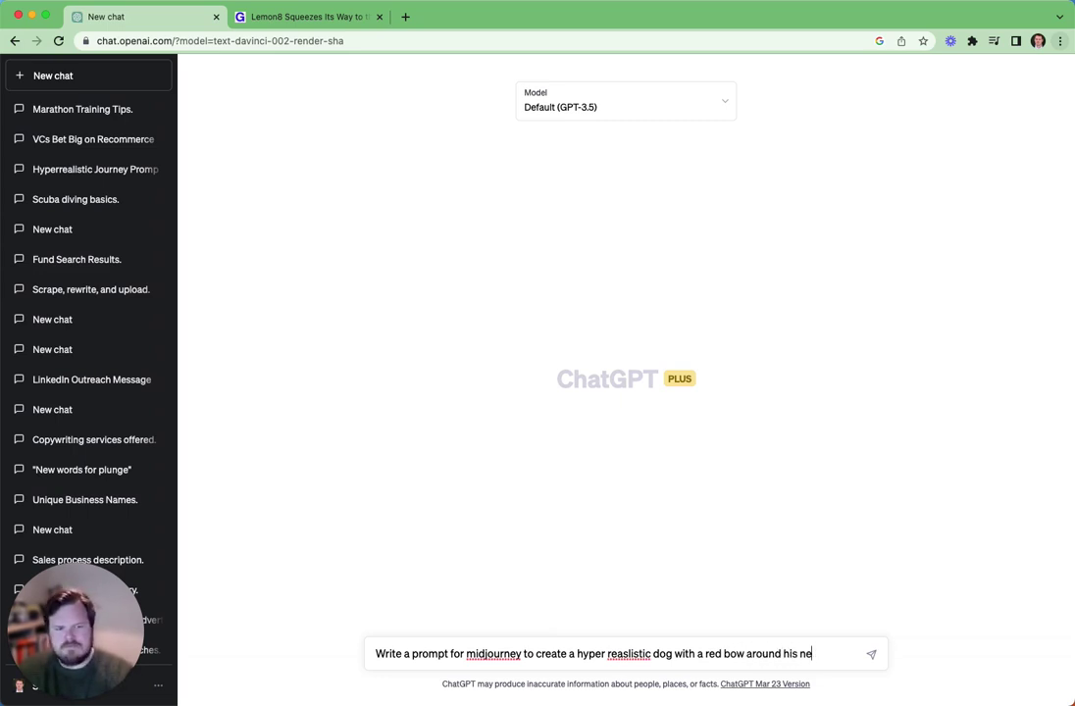
text(xk.)
Correct "reaslistic" to "realistic" in the dog prompt, then send it and look over the reply
right_click(625, 655)
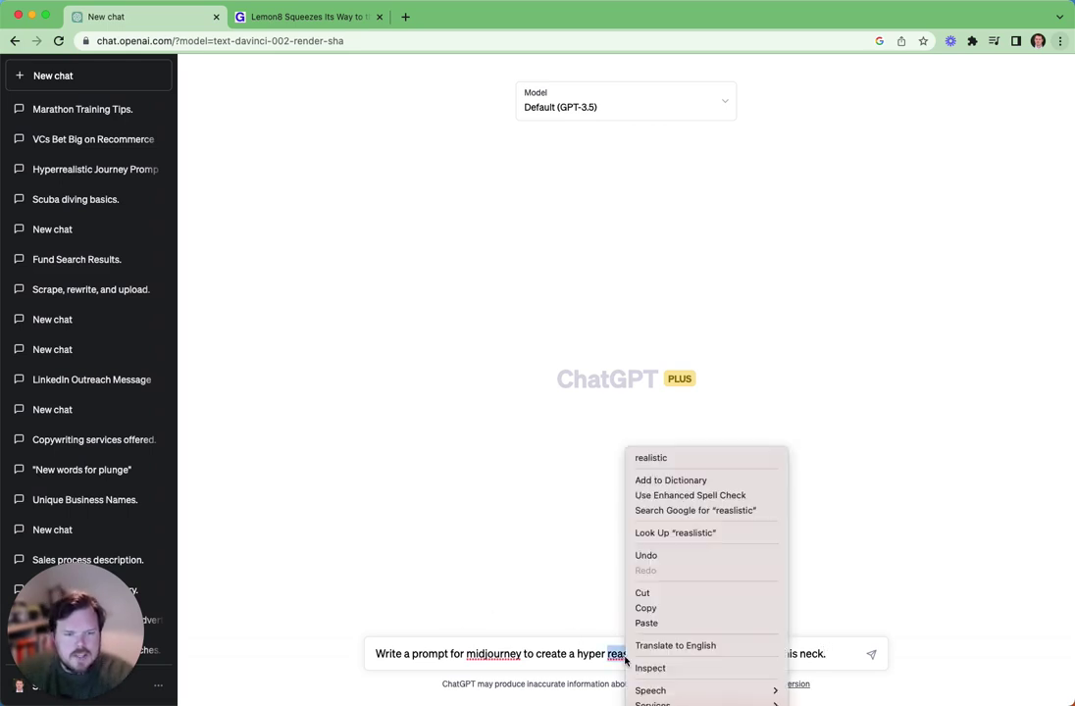
click(659, 458)
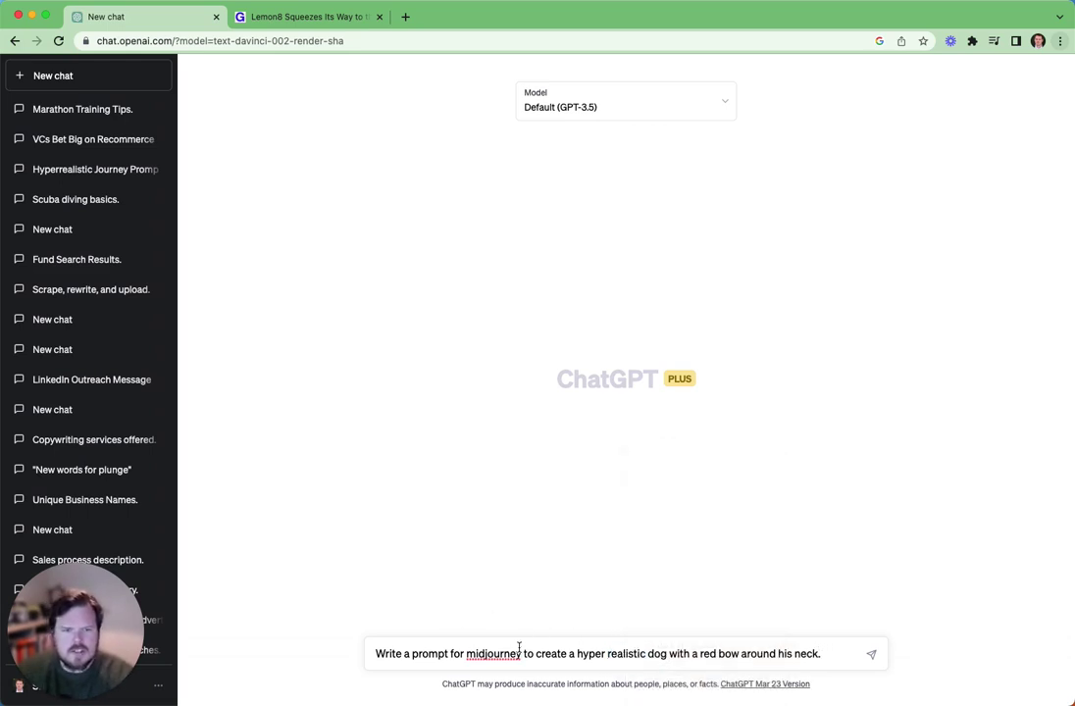
key(Return)
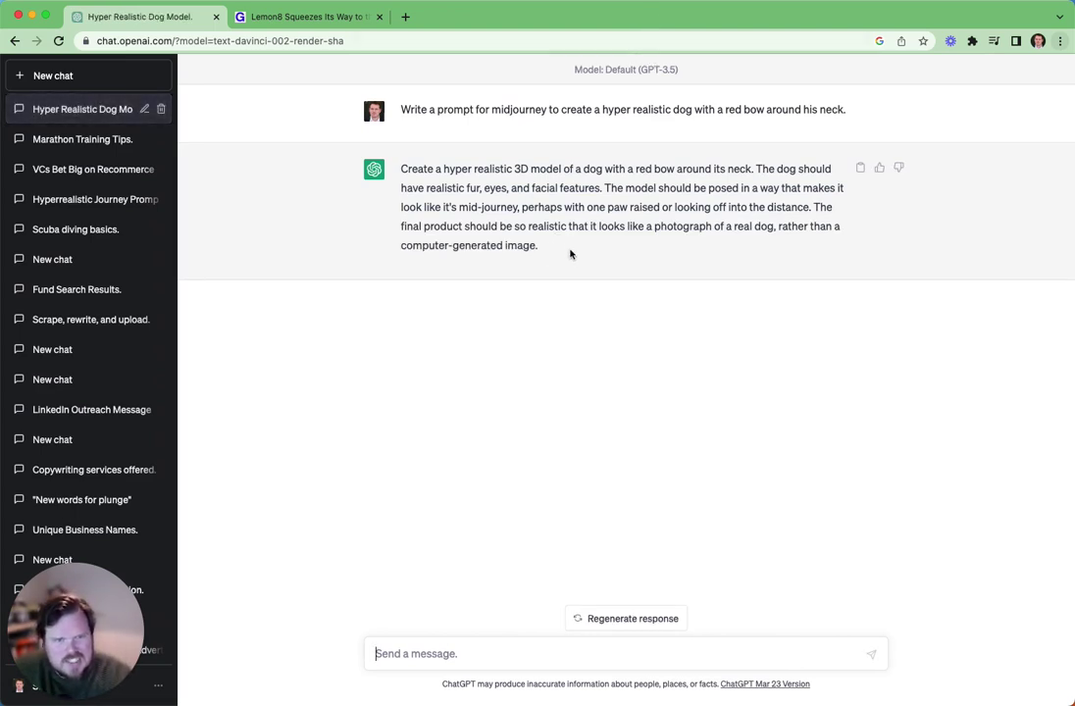
drag(556, 252, 427, 163)
click(426, 163)
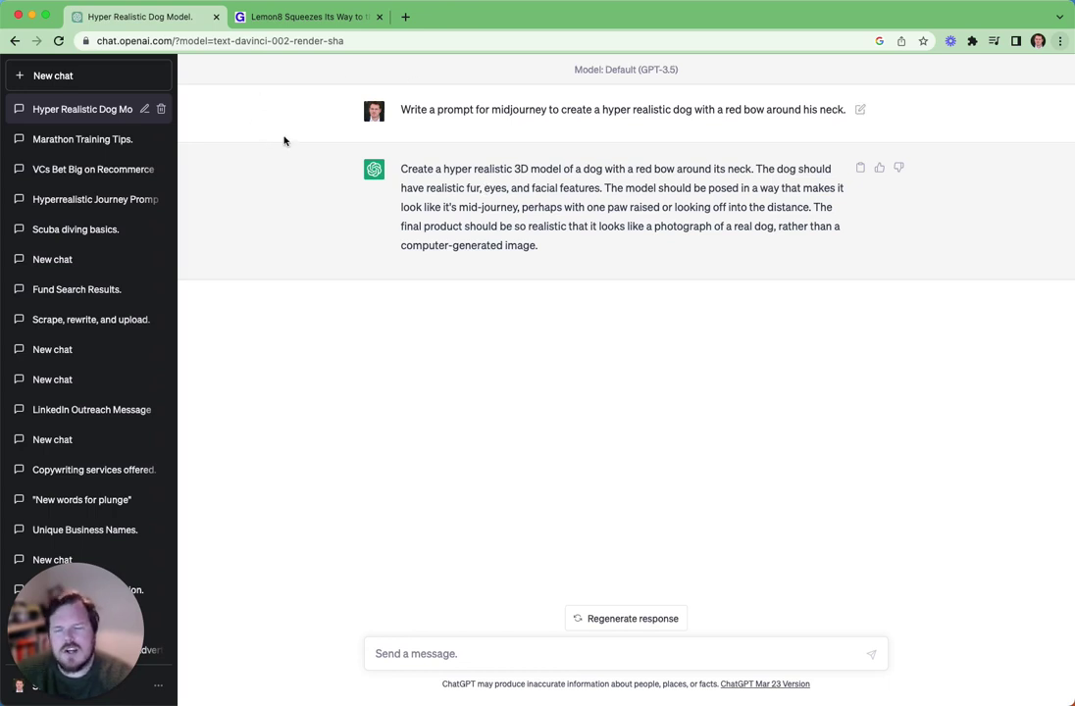
Start a new chat with the model set to GPT-4
click(116, 79)
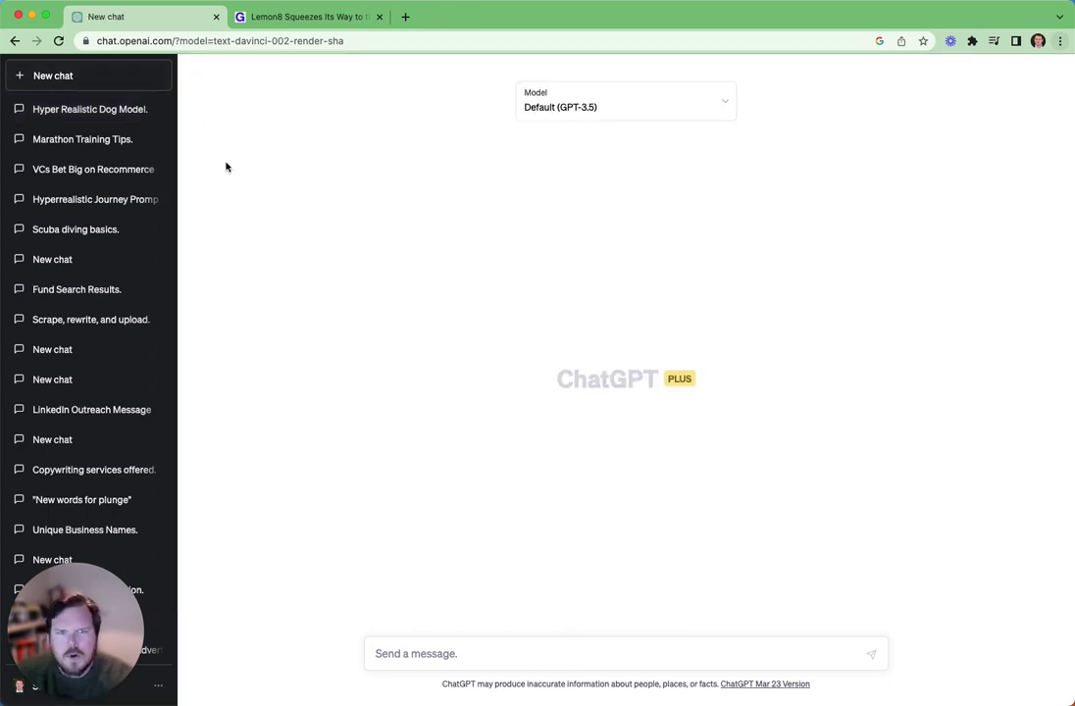
click(611, 113)
click(593, 171)
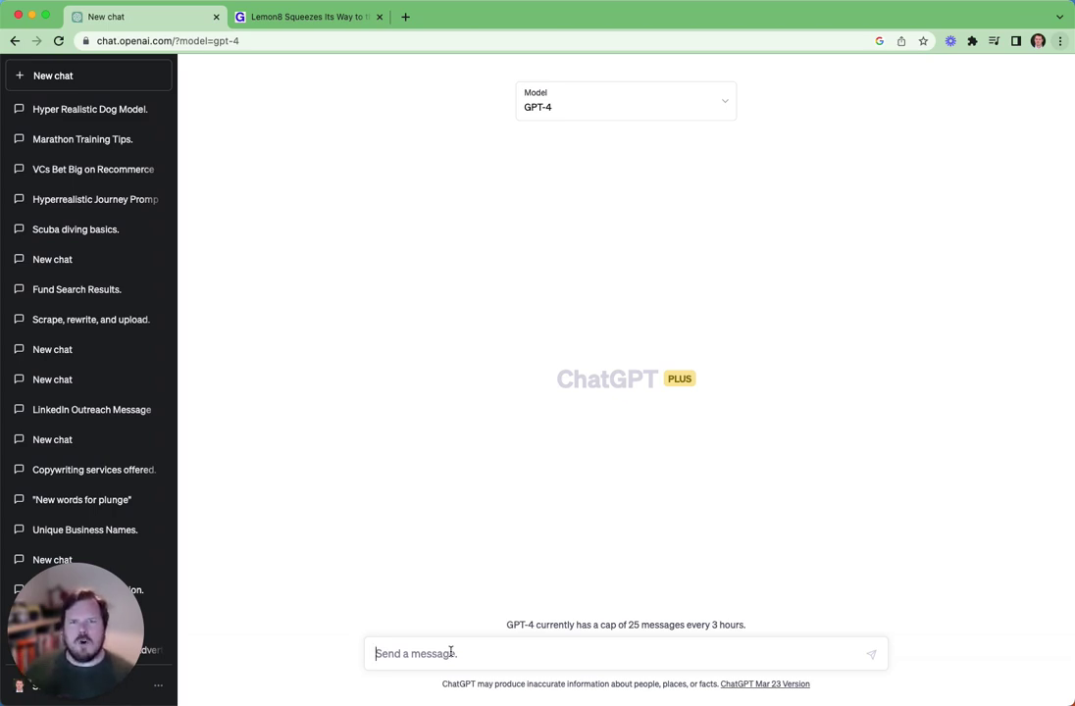
Enter "You are a legal expert - write a short and simple contract for a marketing agency to sell facebook advertisiment management"
click(451, 653)
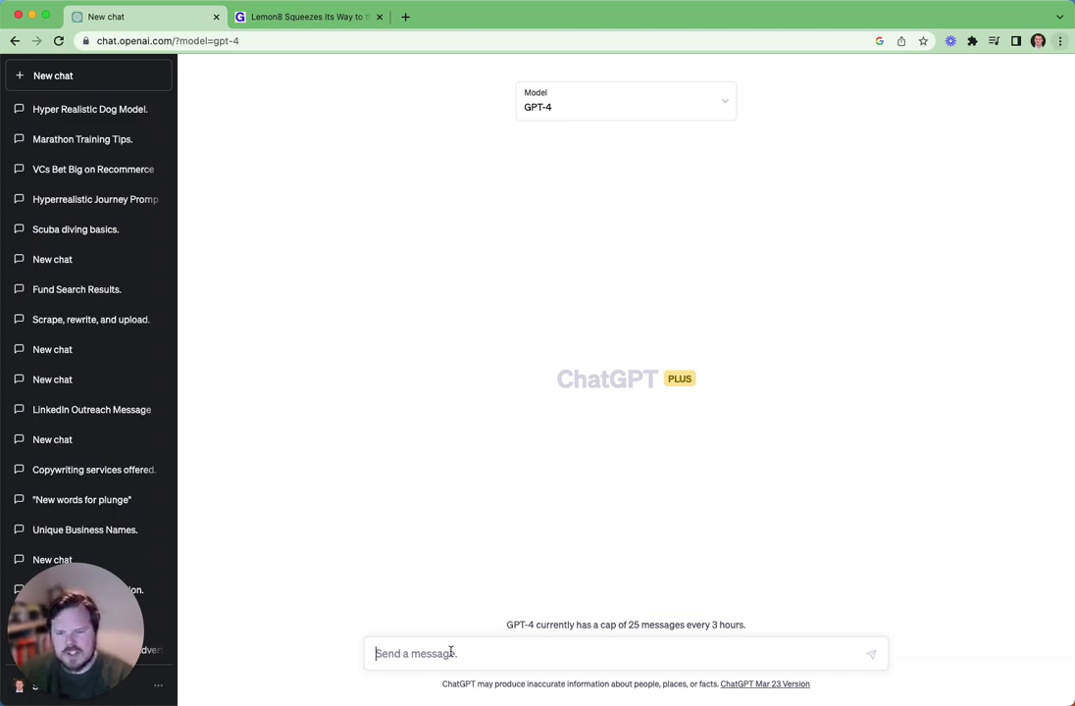
text(You are a leg)
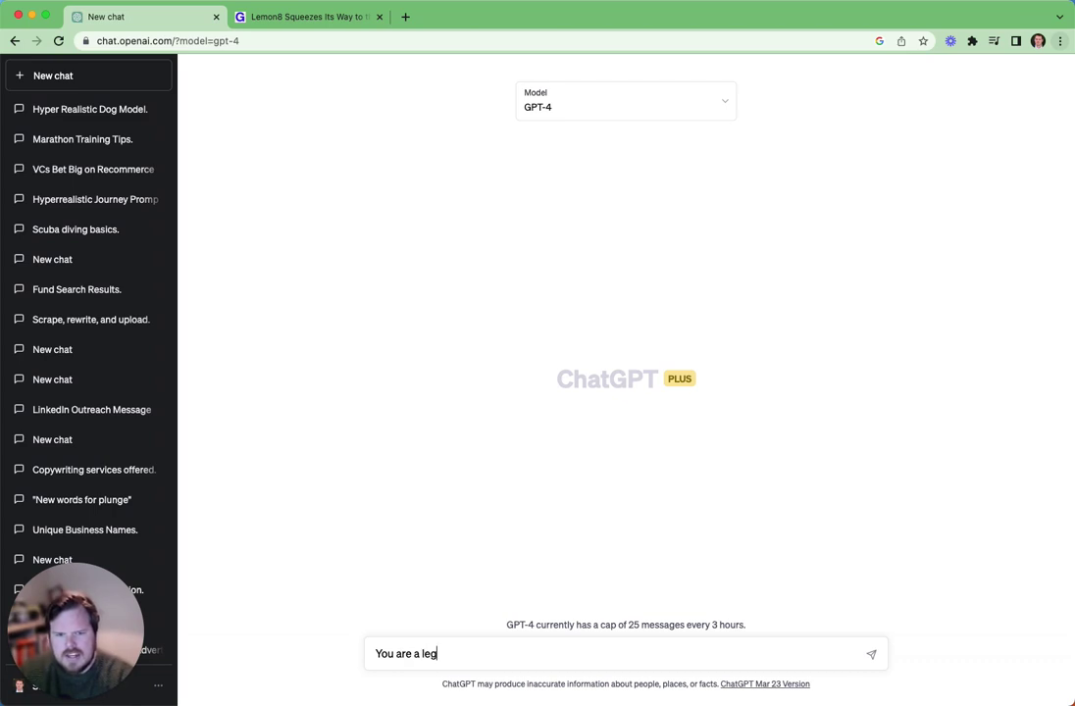
text(al expert - write a short and simp)
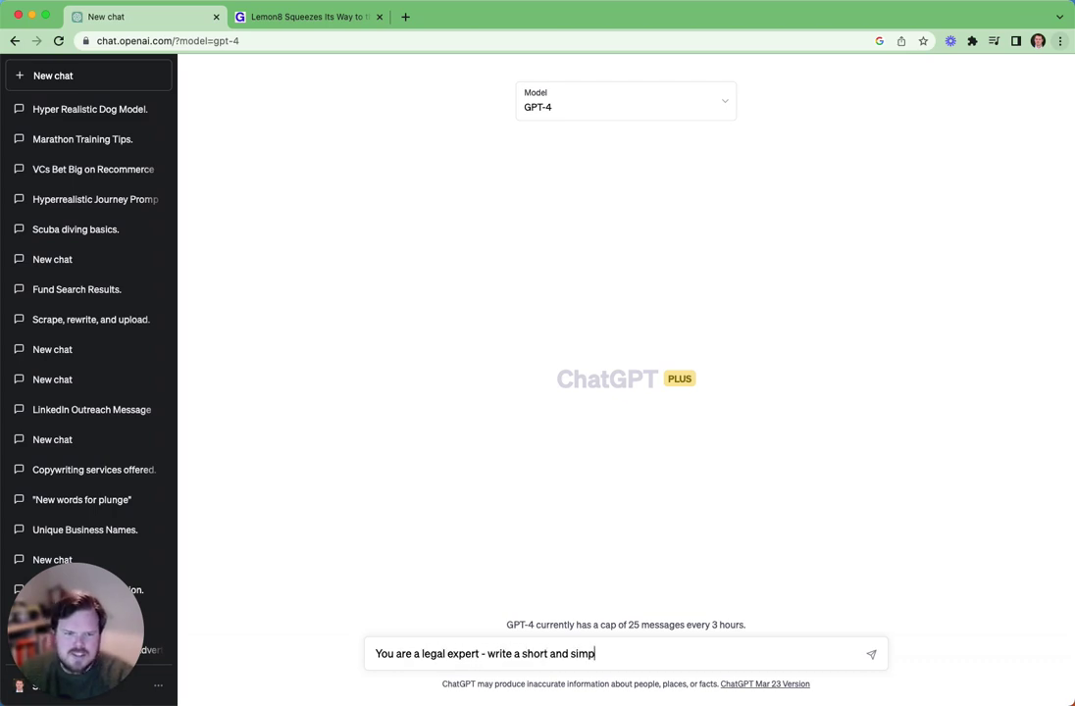
text(le contract for a ma)
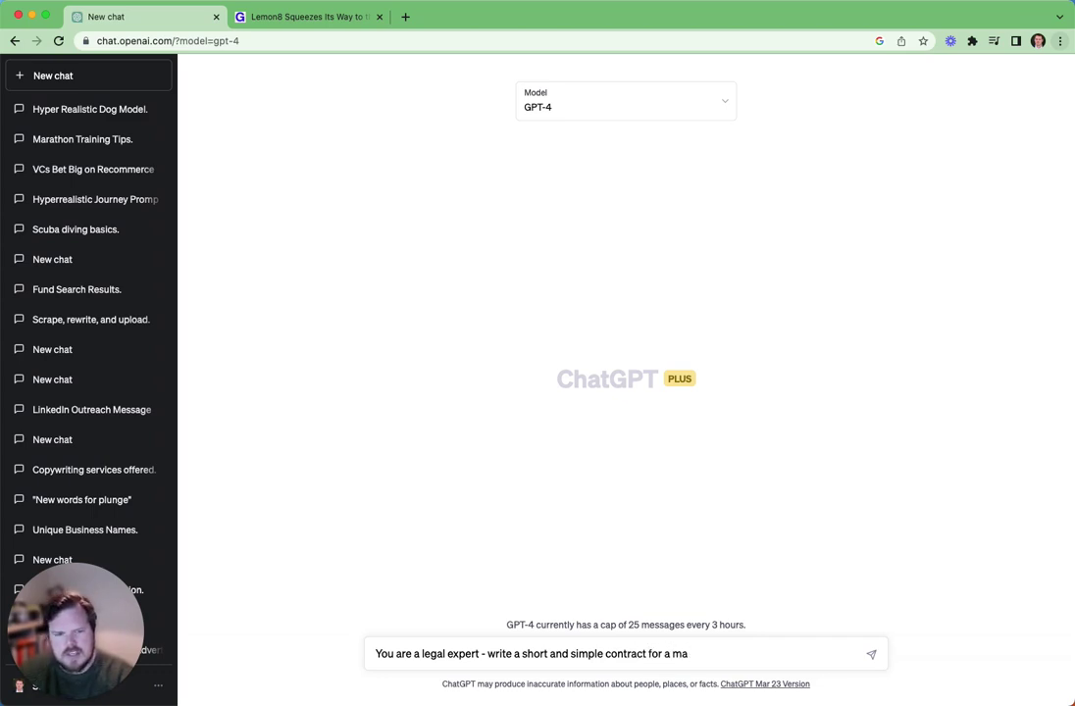
text(krketing agency to work)
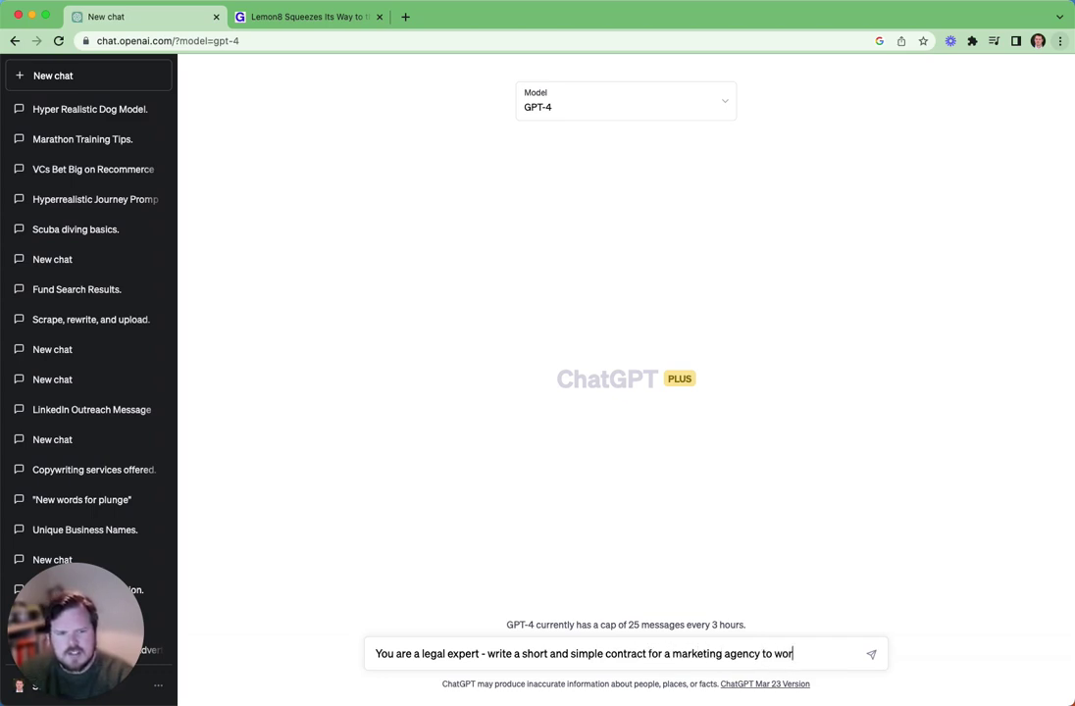
key(BackSpace)
key(BackSpace)
text(sell fa)
key(BackSpace)
text(fa)
key(BackSpace)
text(acebook advertisiment managi)
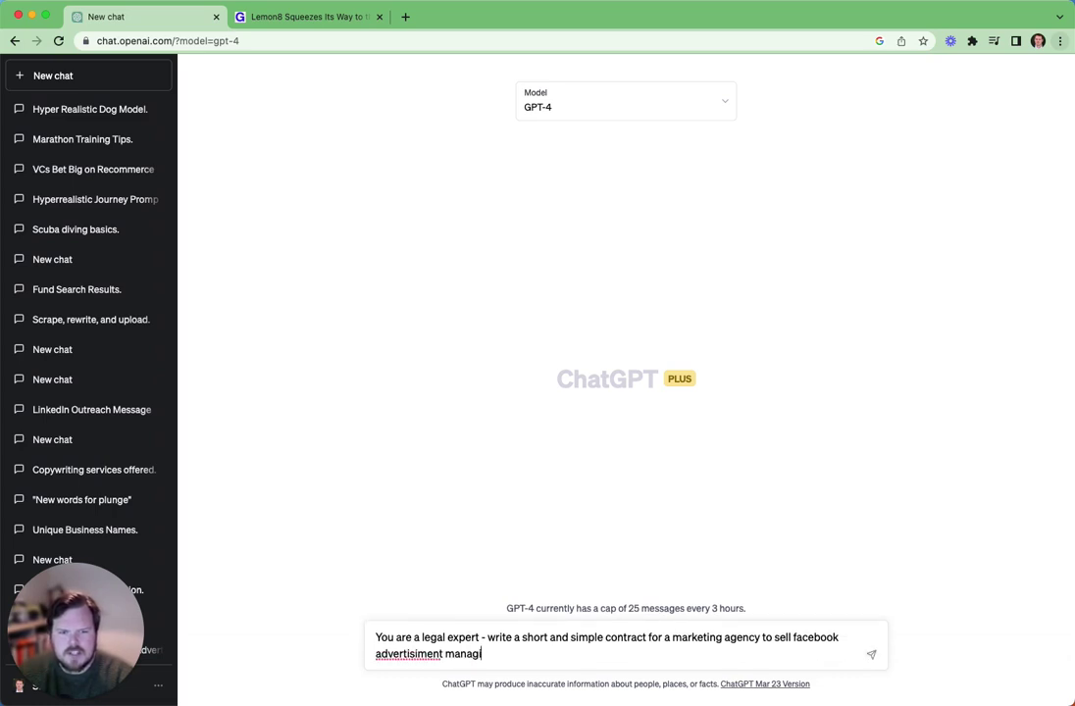
key(BackSpace)
text(ement)
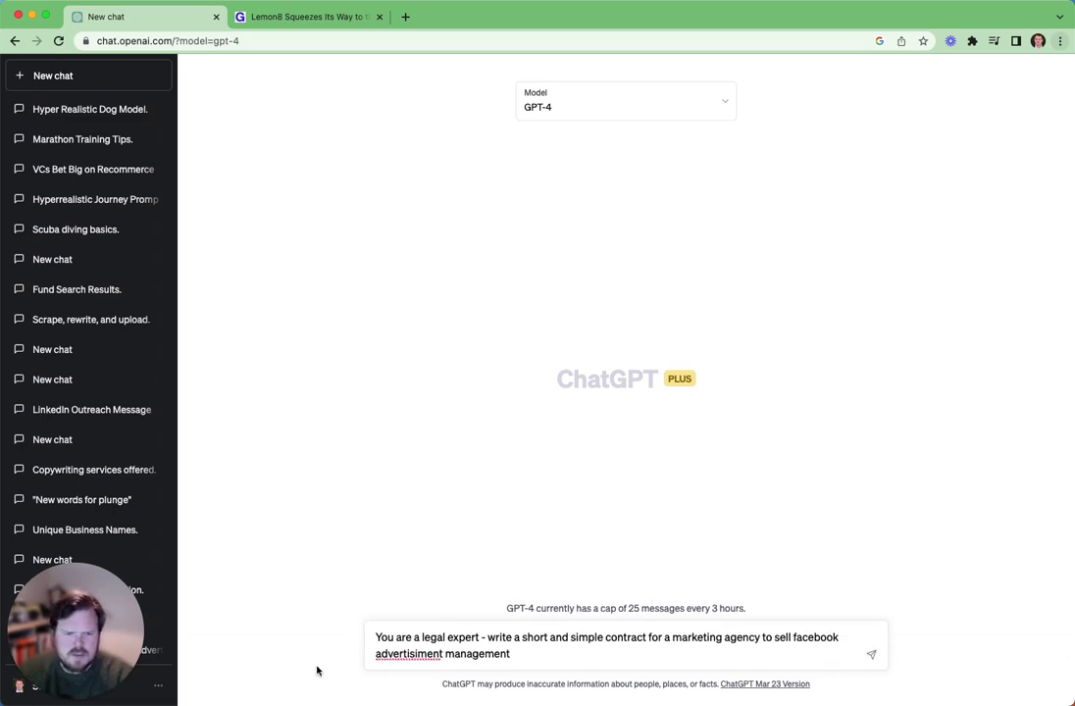
Correct "advertisiment" to "advertisement" in the contract prompt and send it
right_click(414, 655)
click(491, 458)
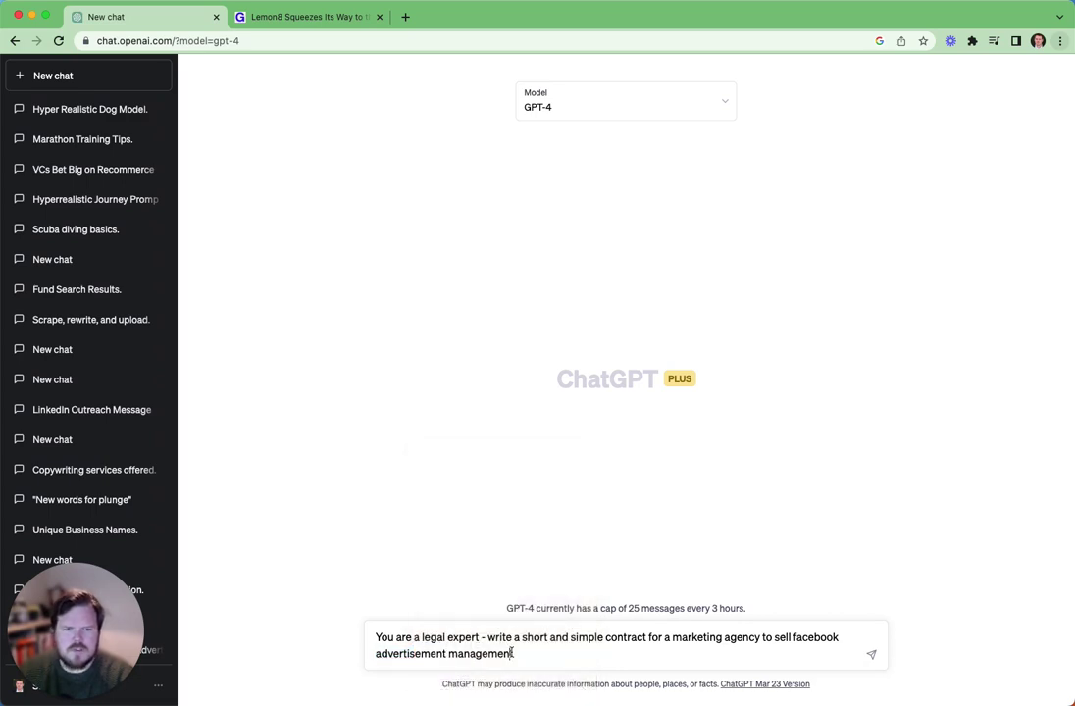
key(Return)
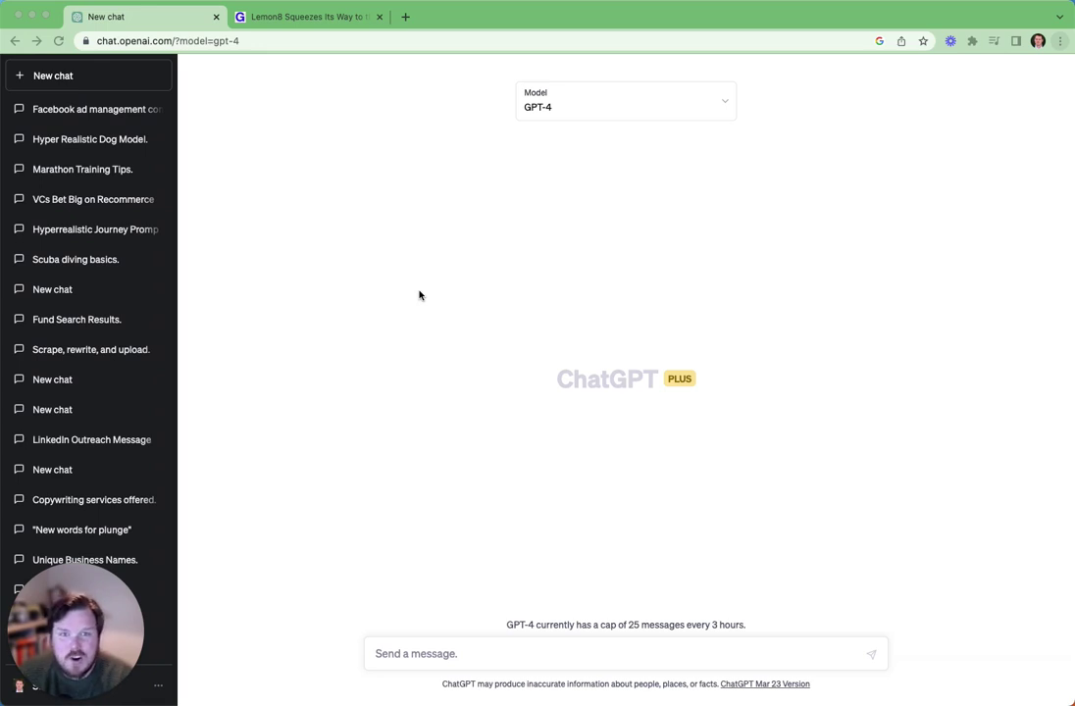
Send the prompt "You a life coach - share some useful advice on how to deal with stress" in the new GPT-4 chat
click(456, 654)
text(You)
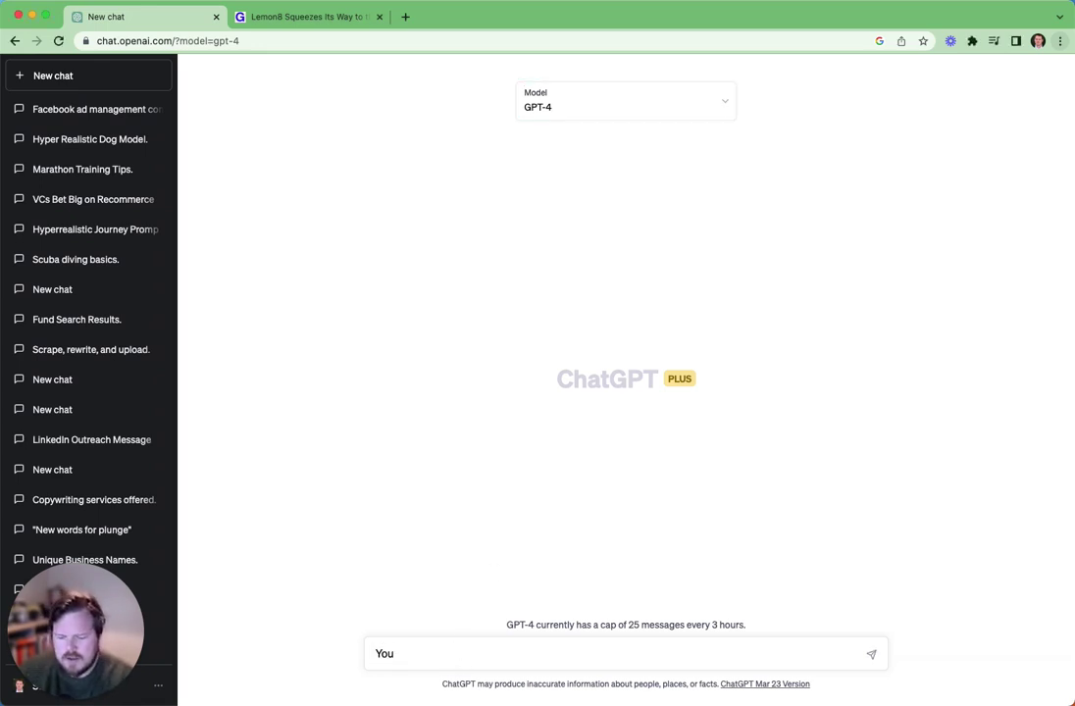
text( a life coach)
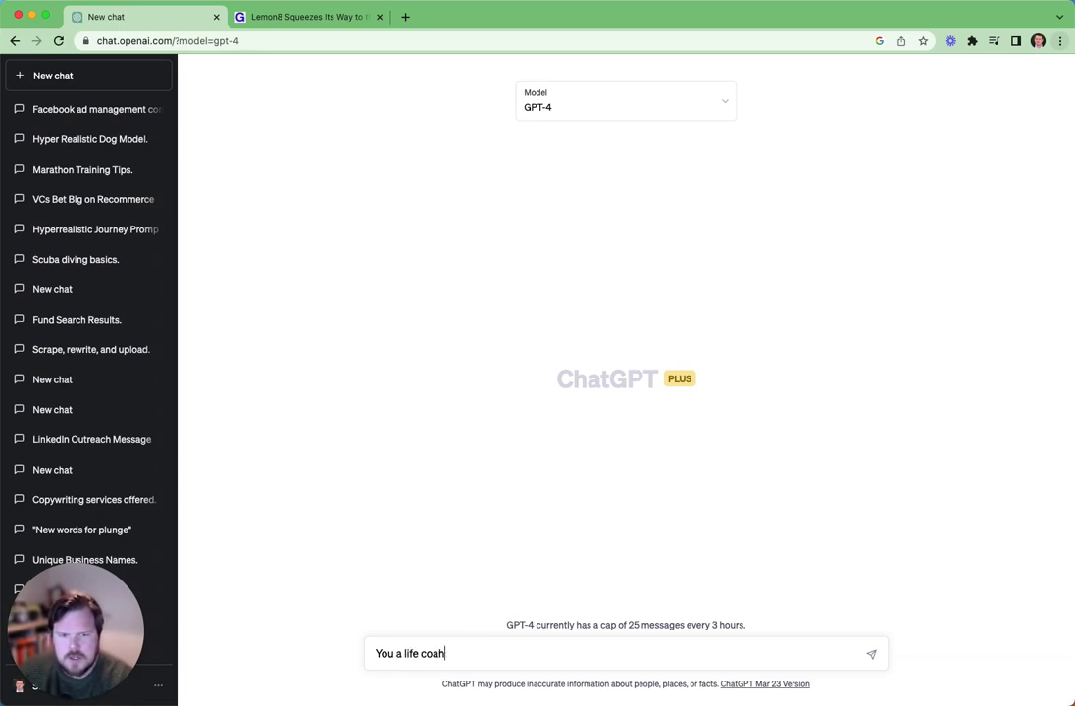
text( - share )
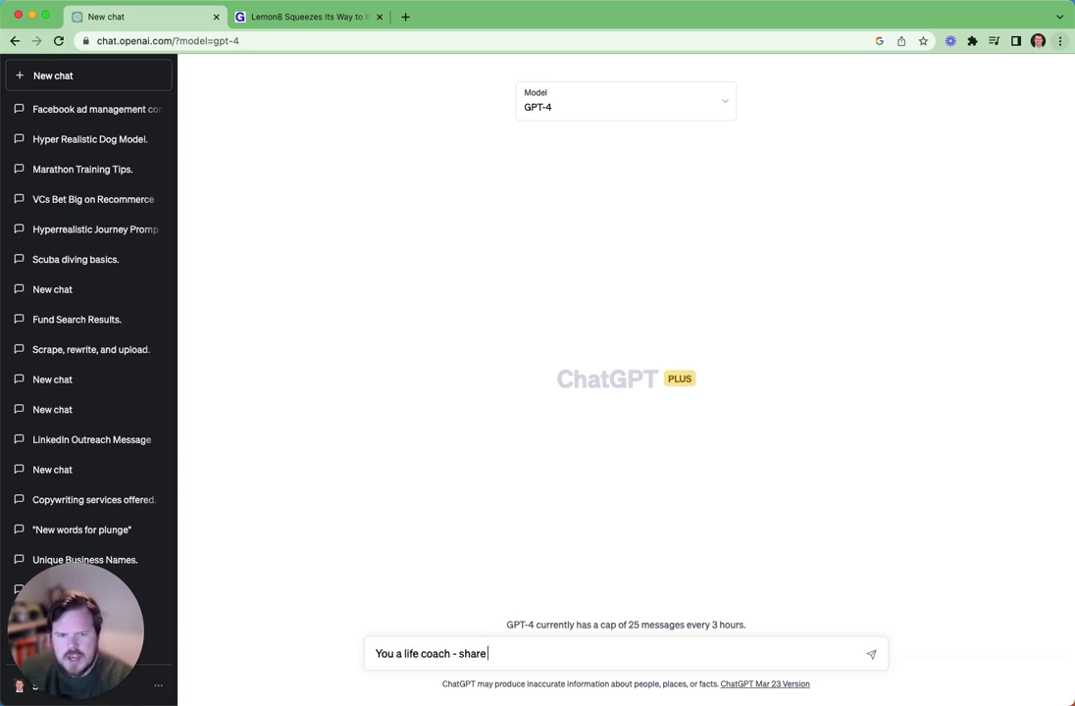
text(some useful)
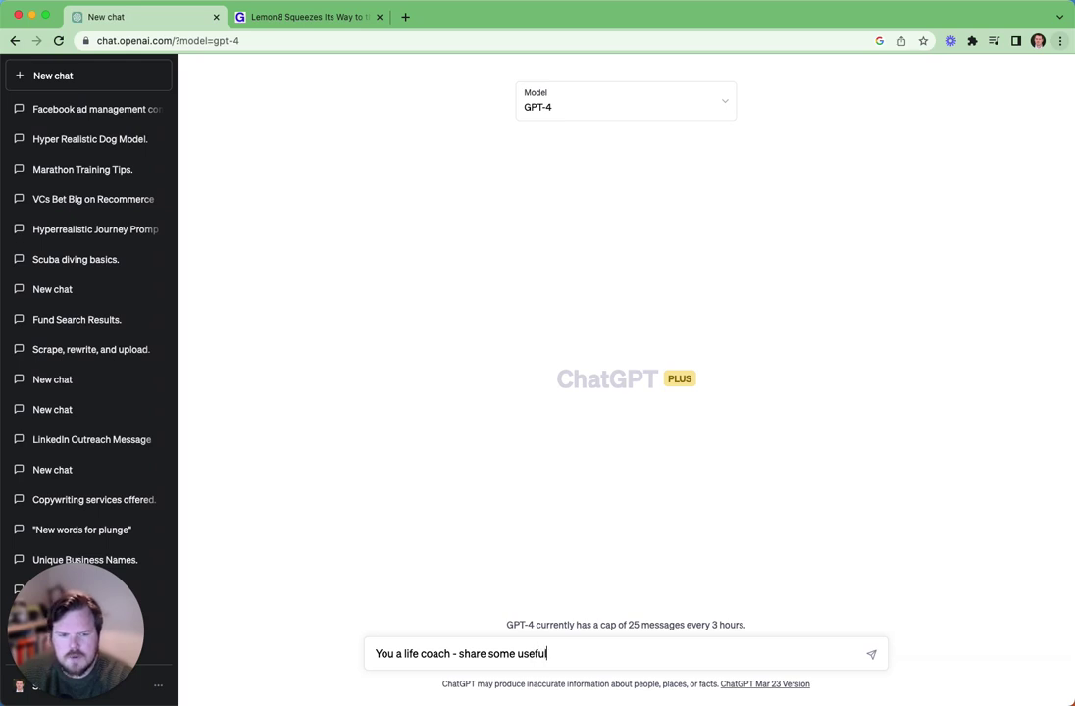
text( advice on how to ove)
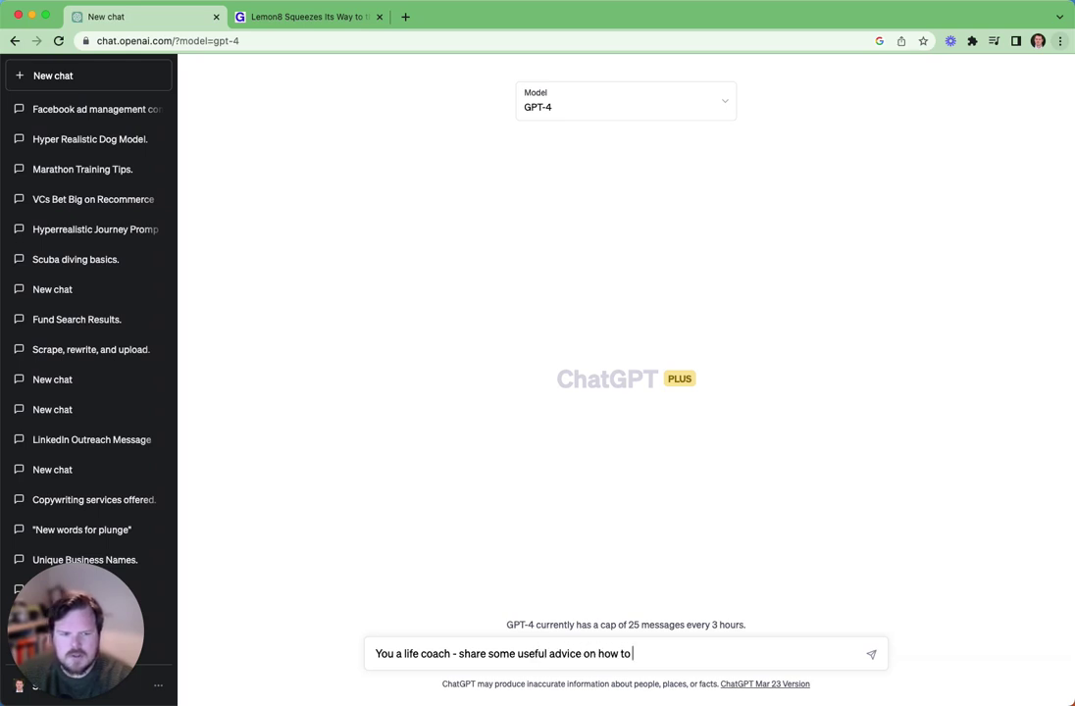
key(BackSpace)
key(BackSpace)
key(BackSpace)
text(deal w)
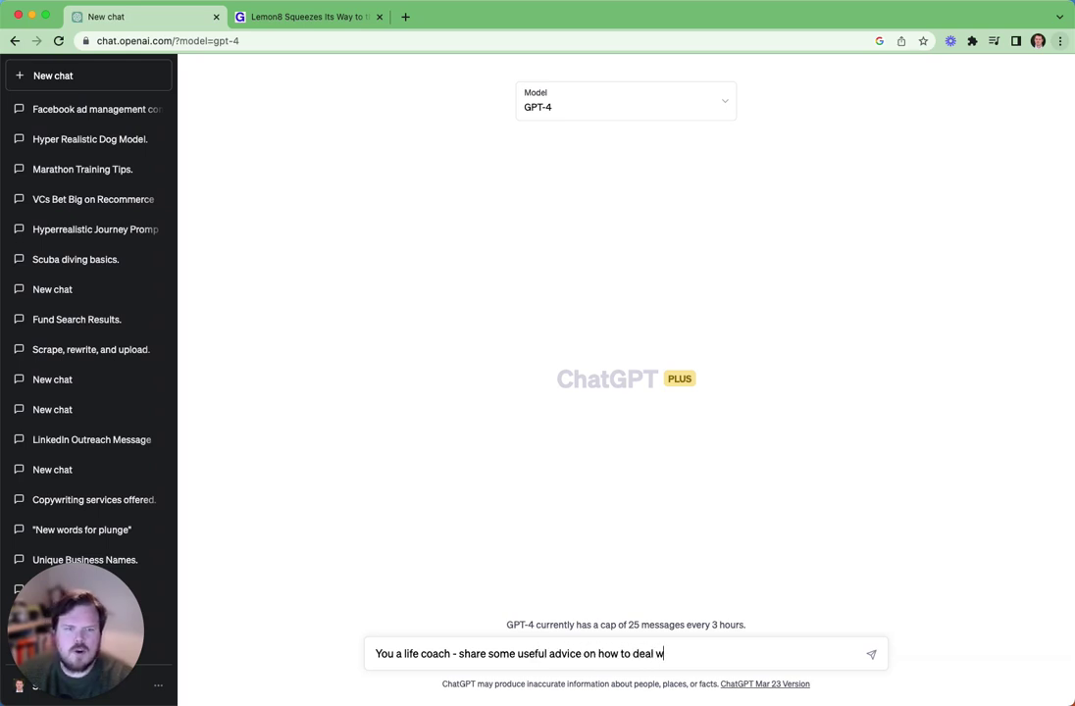
text(ith srestree)
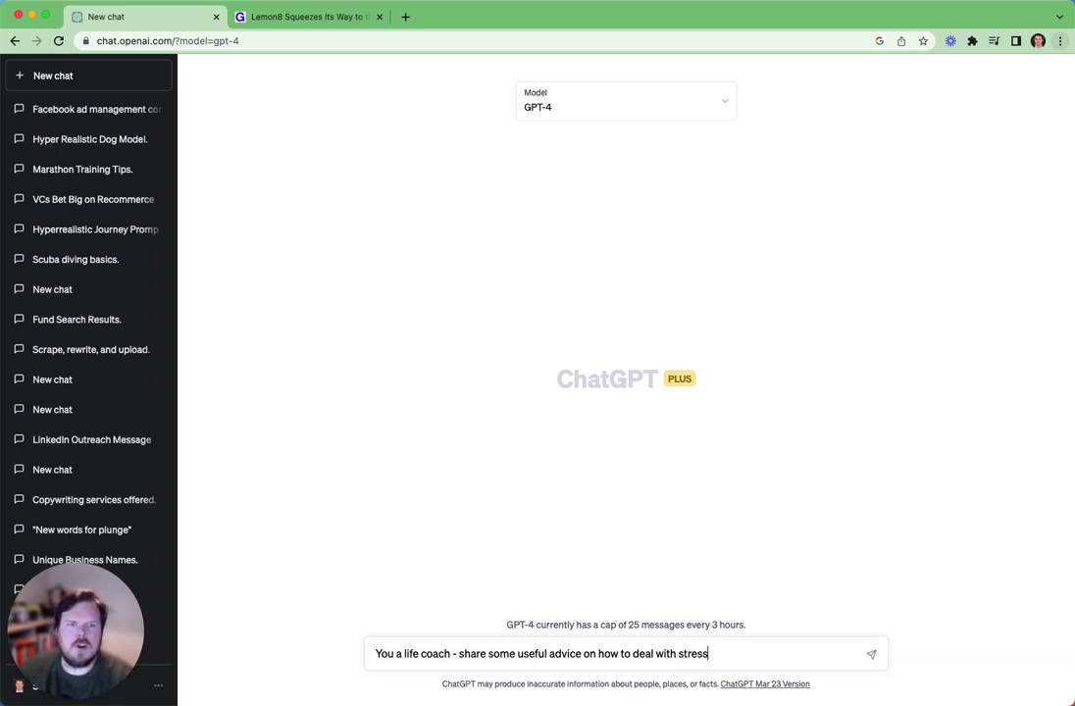
key(Return)
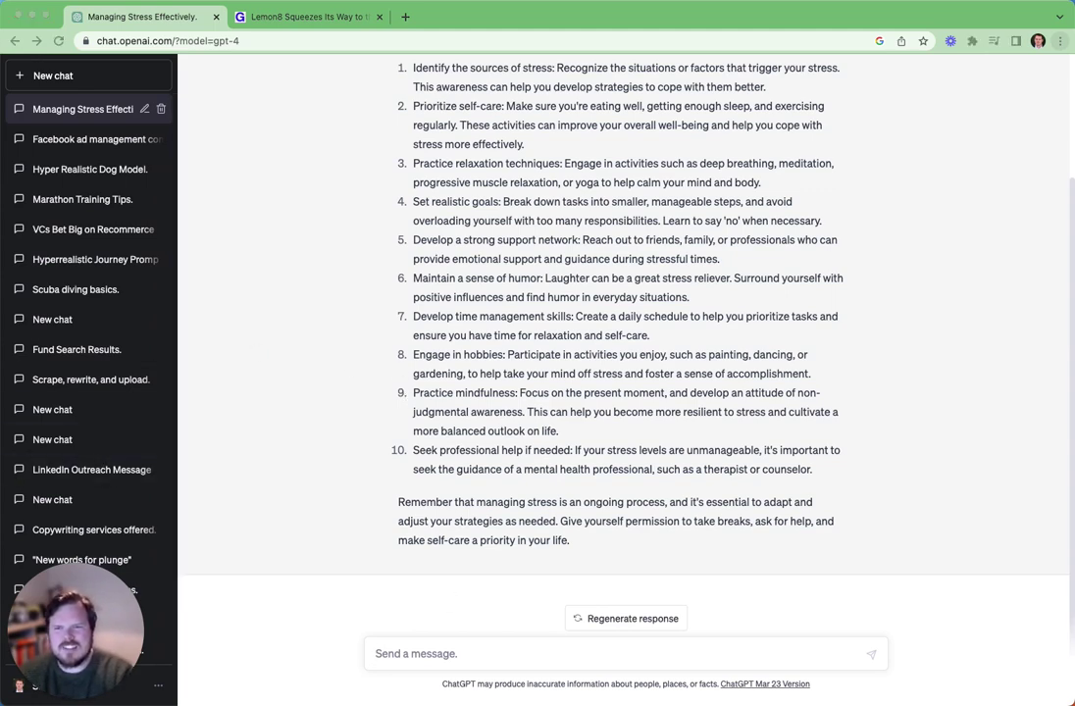
Start a new chat and enter "You are an expert email copywriter - write a cold email" as the opening of the prompt
click(53, 76)
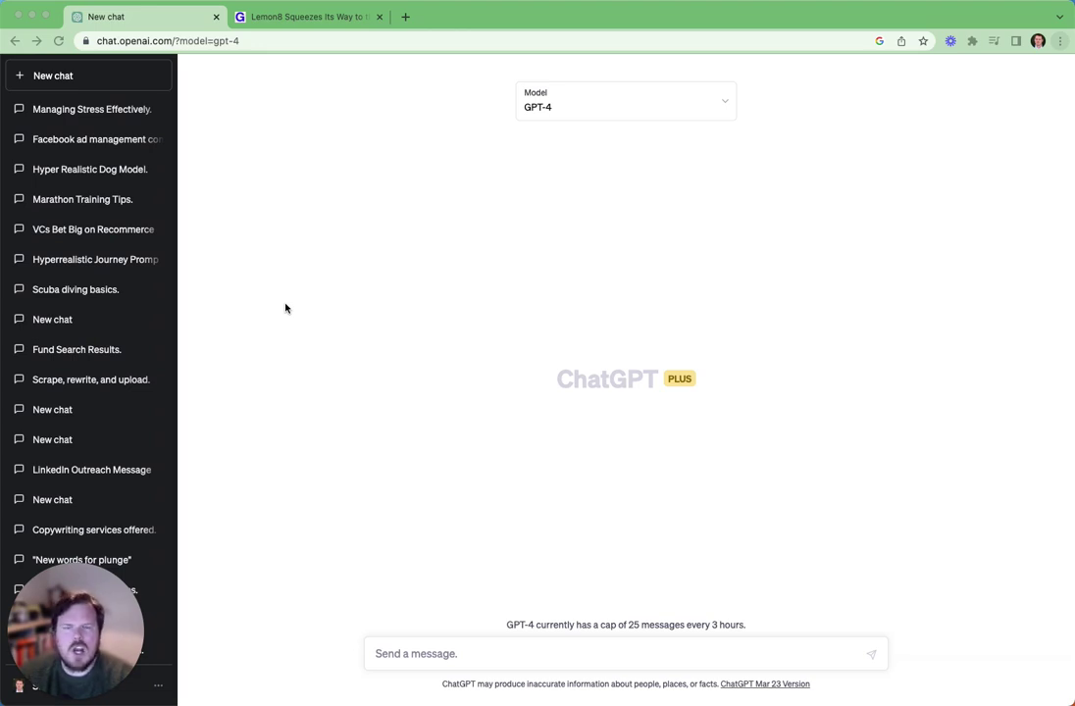
click(496, 647)
click(497, 647)
text(You are an expert emai)
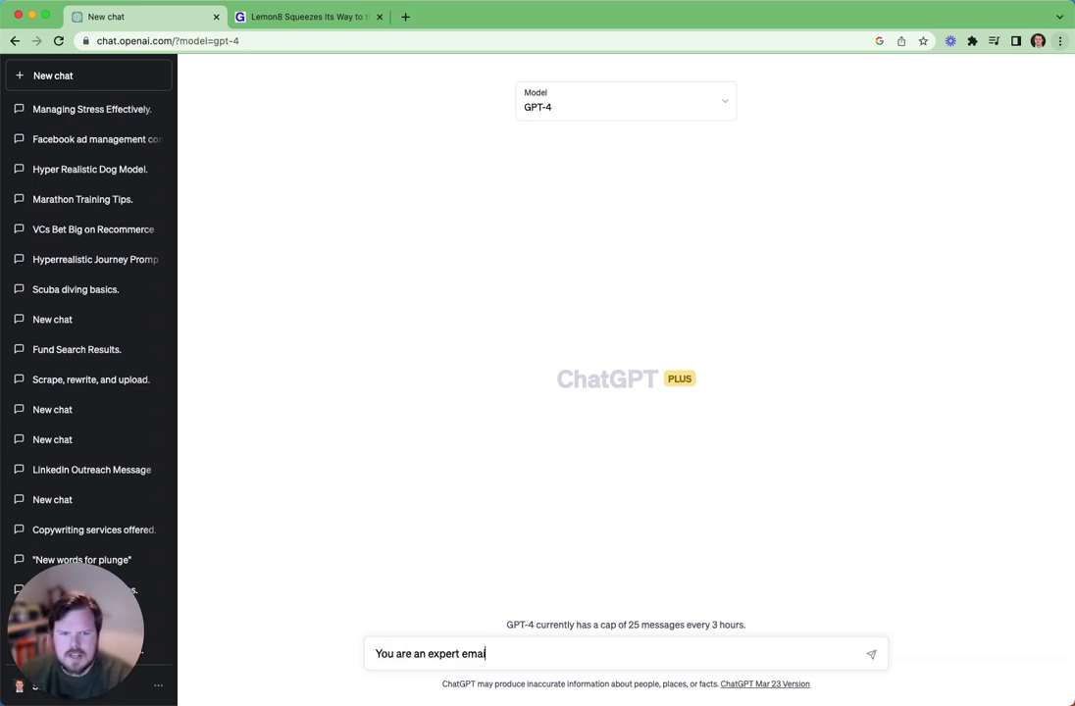
text(l copywriter )
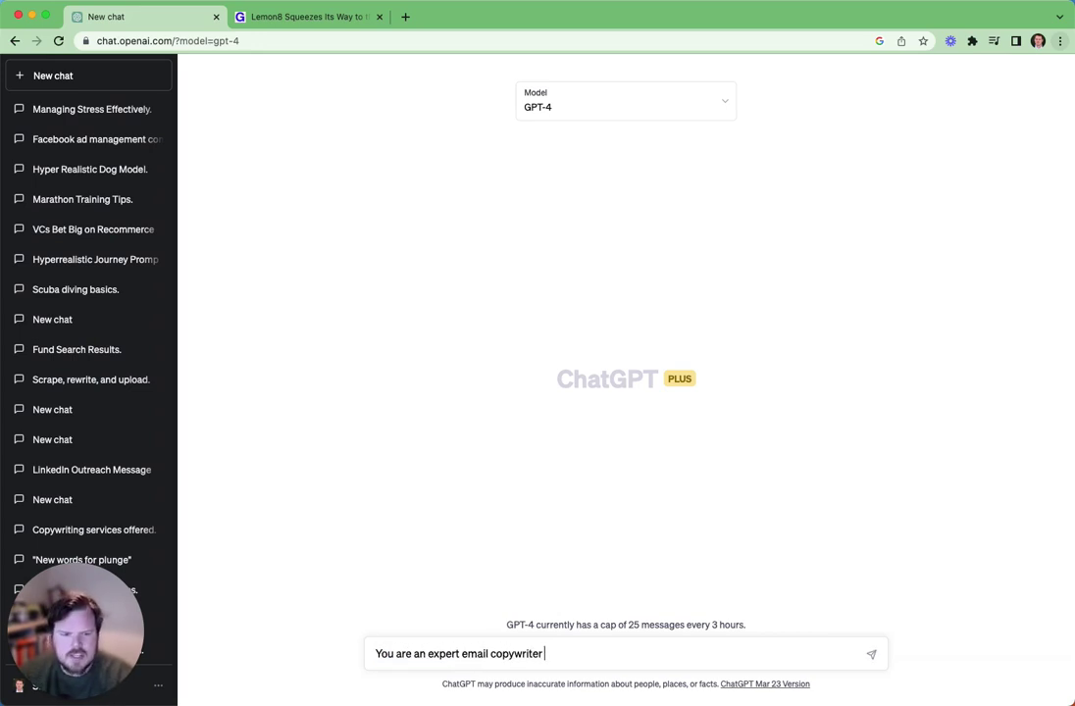
text(- write )
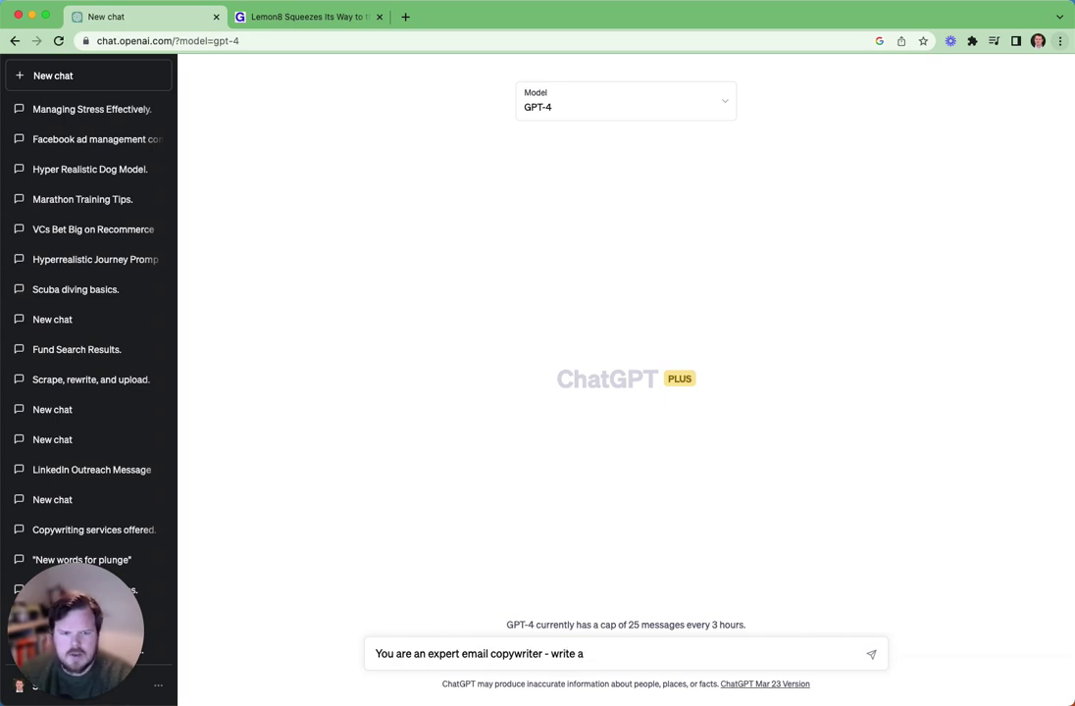
text(a single email)
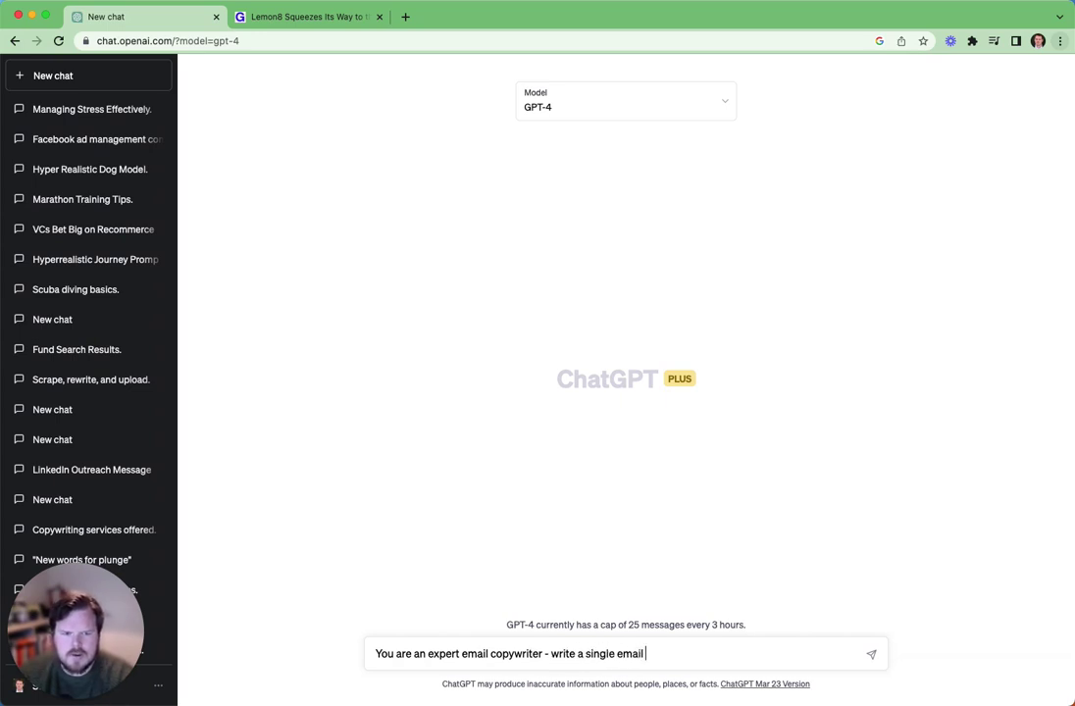
drag(651, 654, 586, 654)
key(BackSpace)
text(cold email)
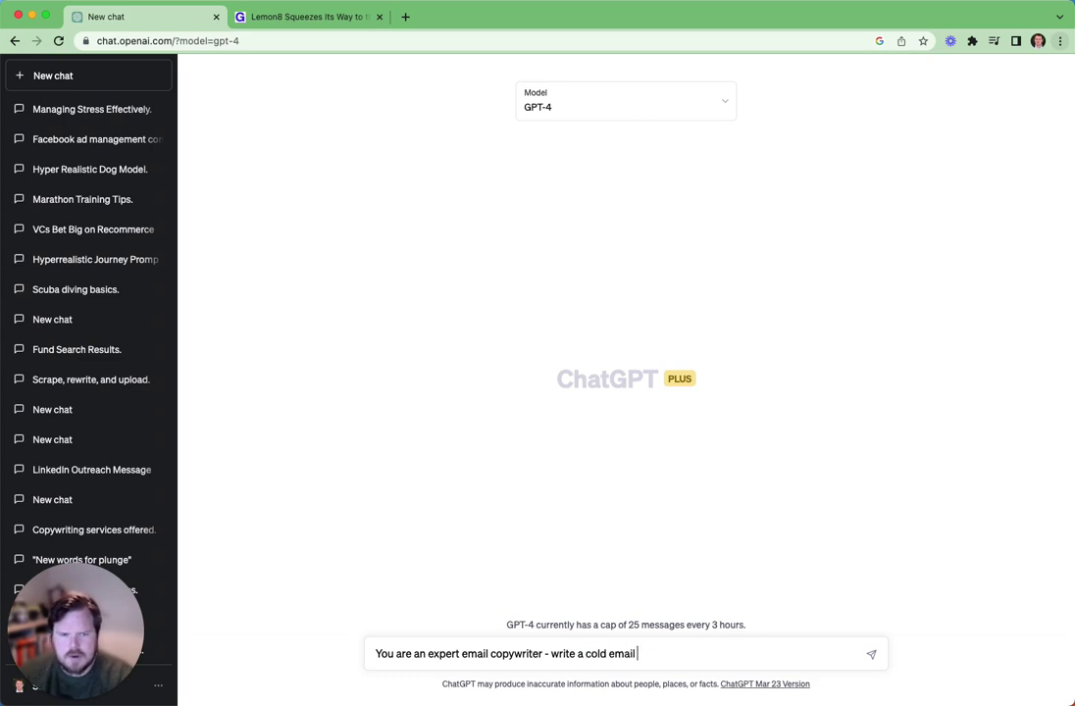
Complete the prompt with "outreach for someone selling google ad services - make it short and professional." and send it
text( outreach for someone selling)
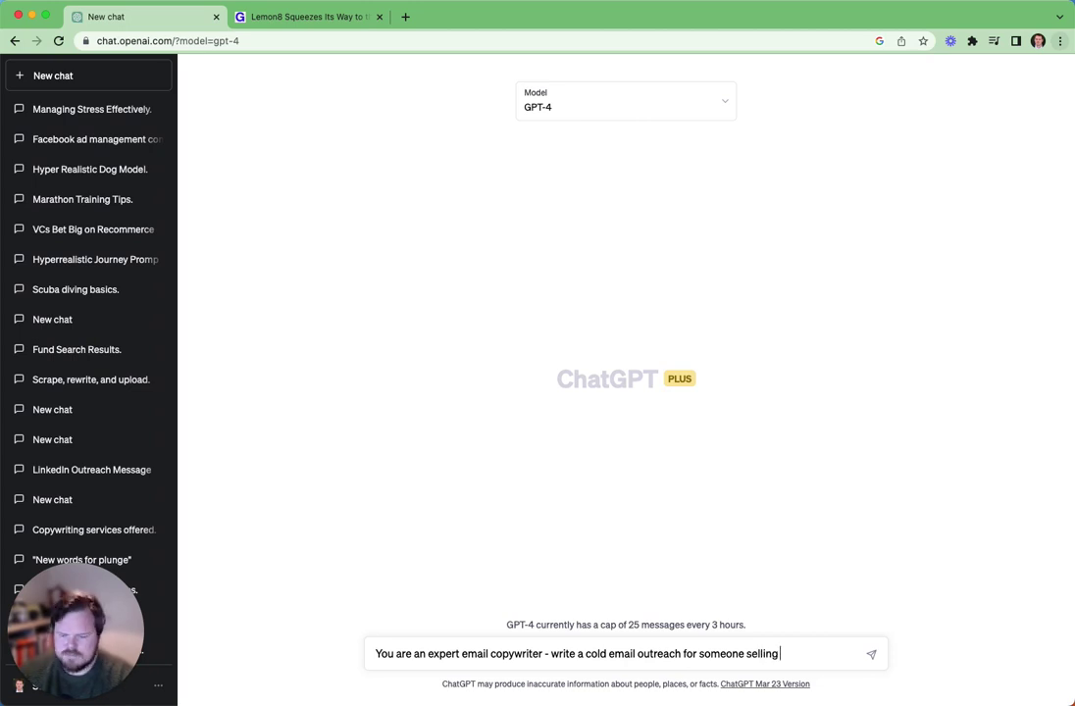
text( gogole)
key(BackSpace)
key(BackSpace)
key(BackSpace)
text(ogle ad serg)
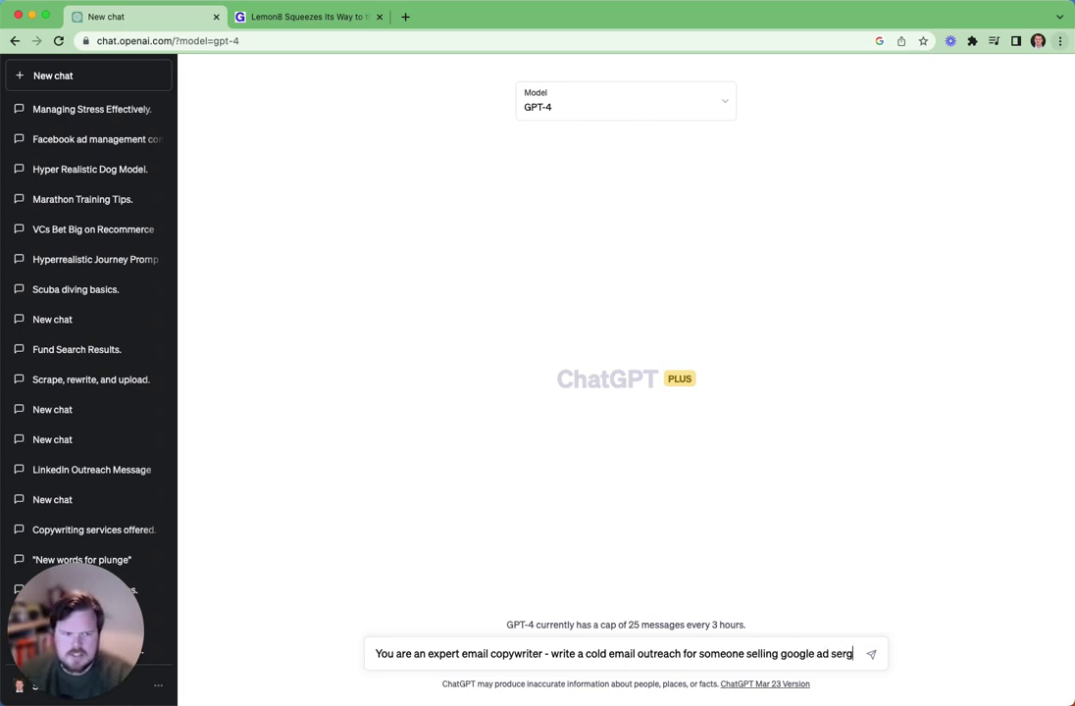
key(BackSpace)
text(vices - make it short)
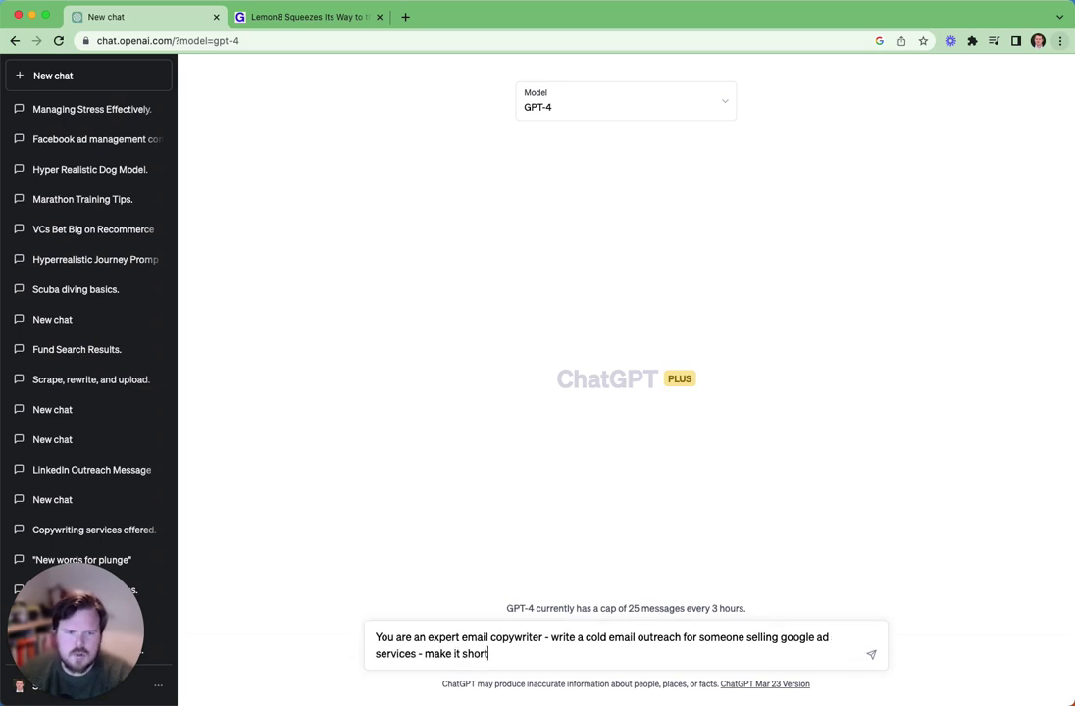
text( and profe)
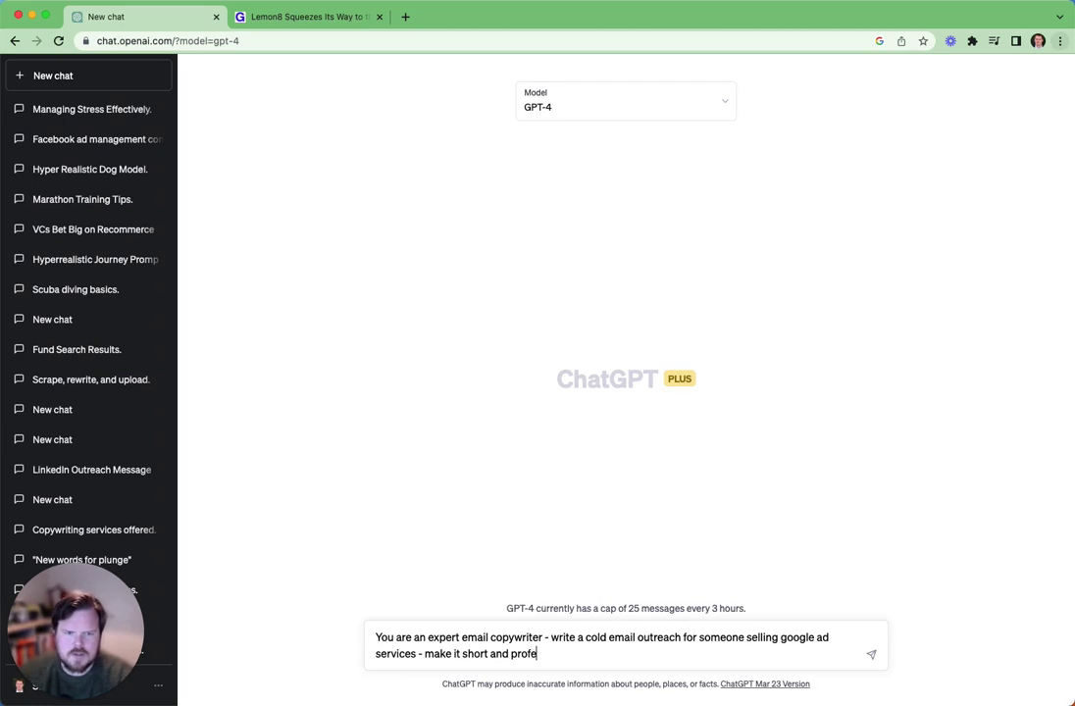
text(ssional.)
key(Return)
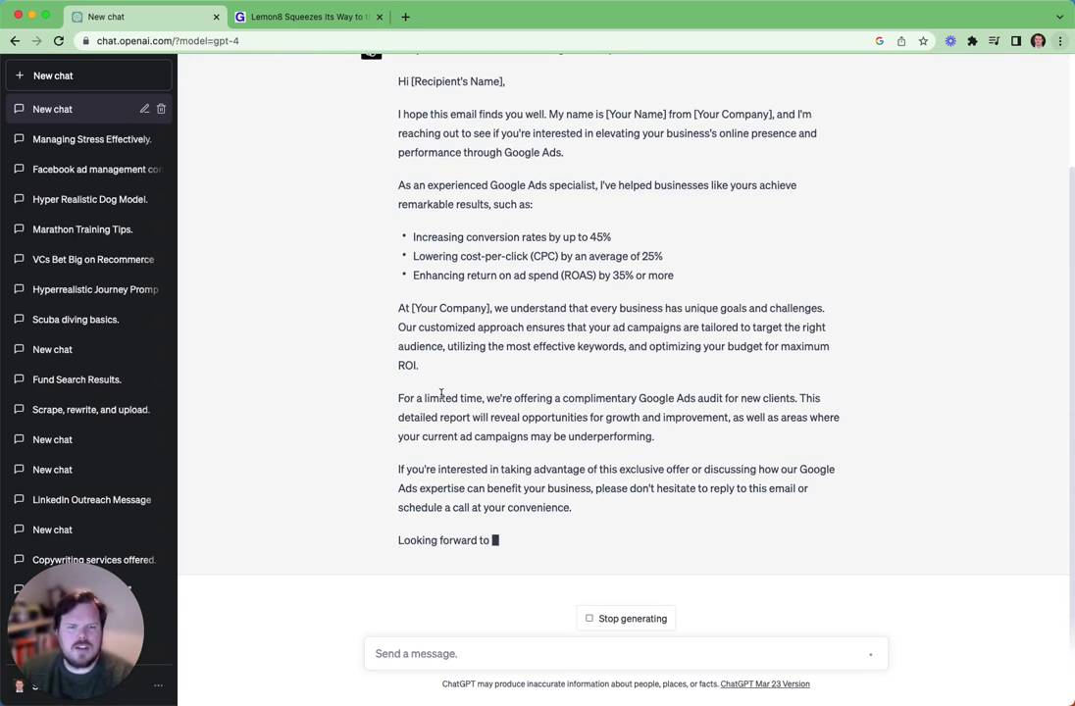
Read through the generated Google Ads outreach email from its subject line to the sign-off
scroll(387, 353, up, 2)
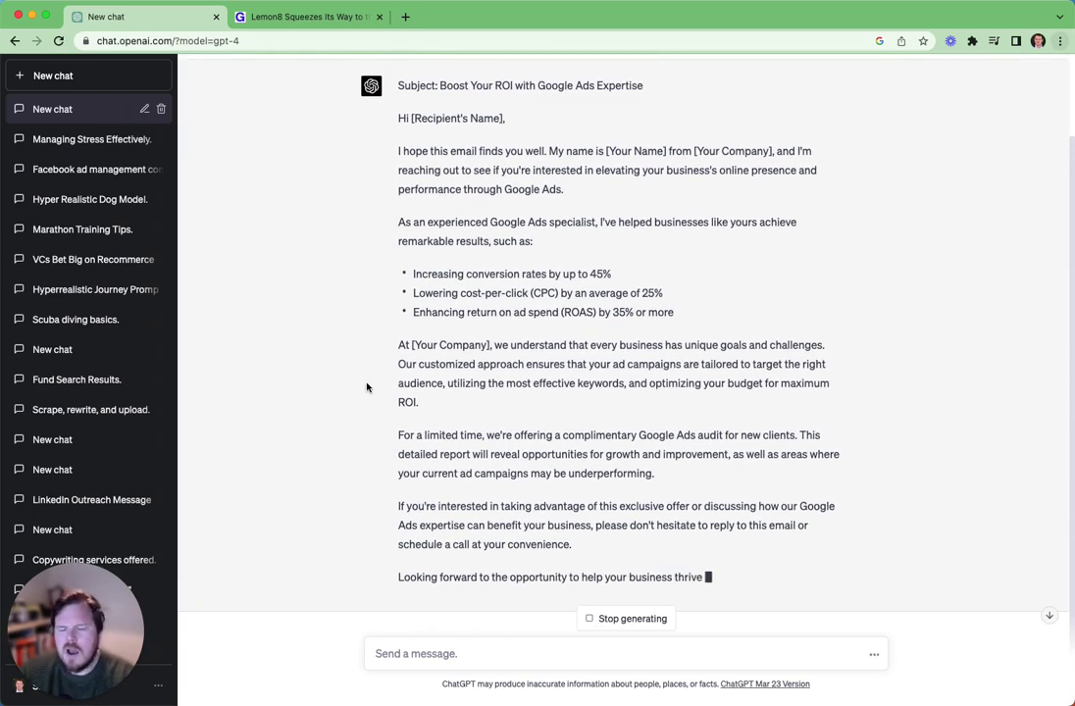
scroll(385, 338, down, 1)
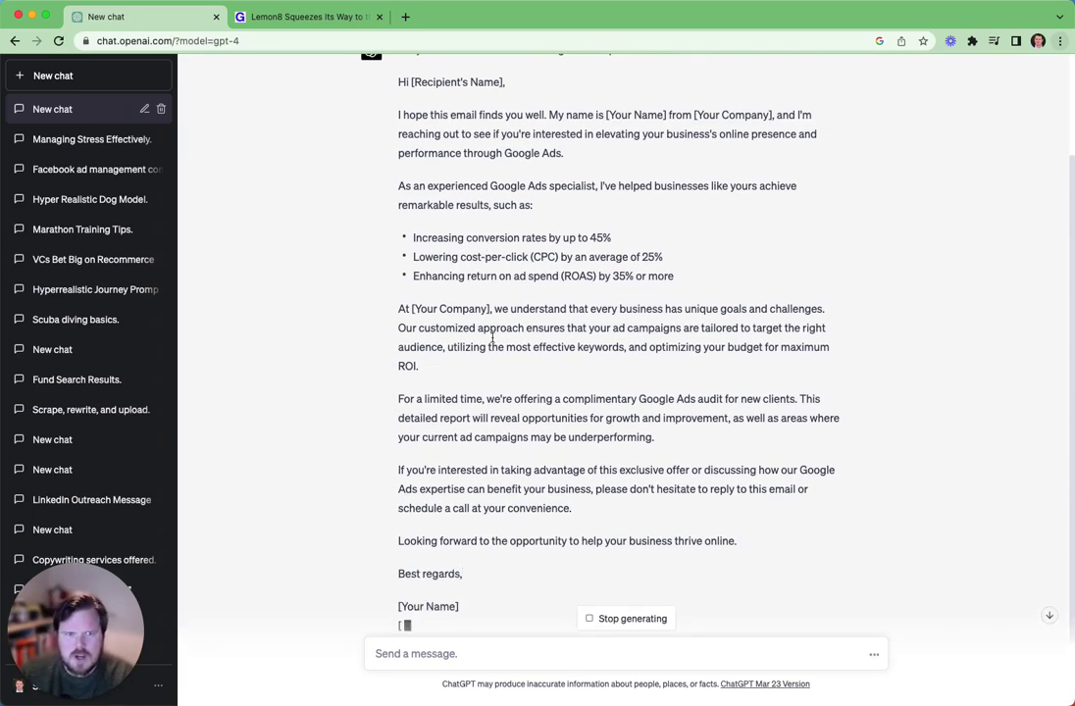
scroll(518, 463, up, 1)
scroll(479, 483, down, 3)
drag(408, 416, 544, 529)
scroll(603, 459, up, 1)
scroll(579, 437, up, 5)
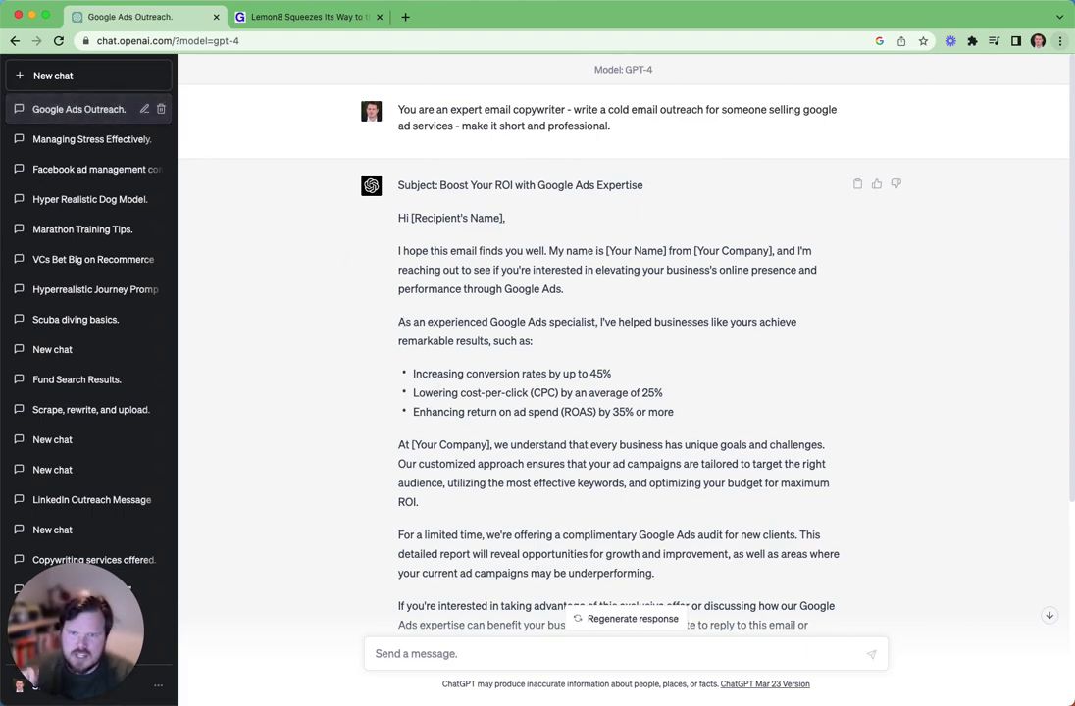
Start a new chat with the model set to GPT-4
click(88, 83)
click(86, 84)
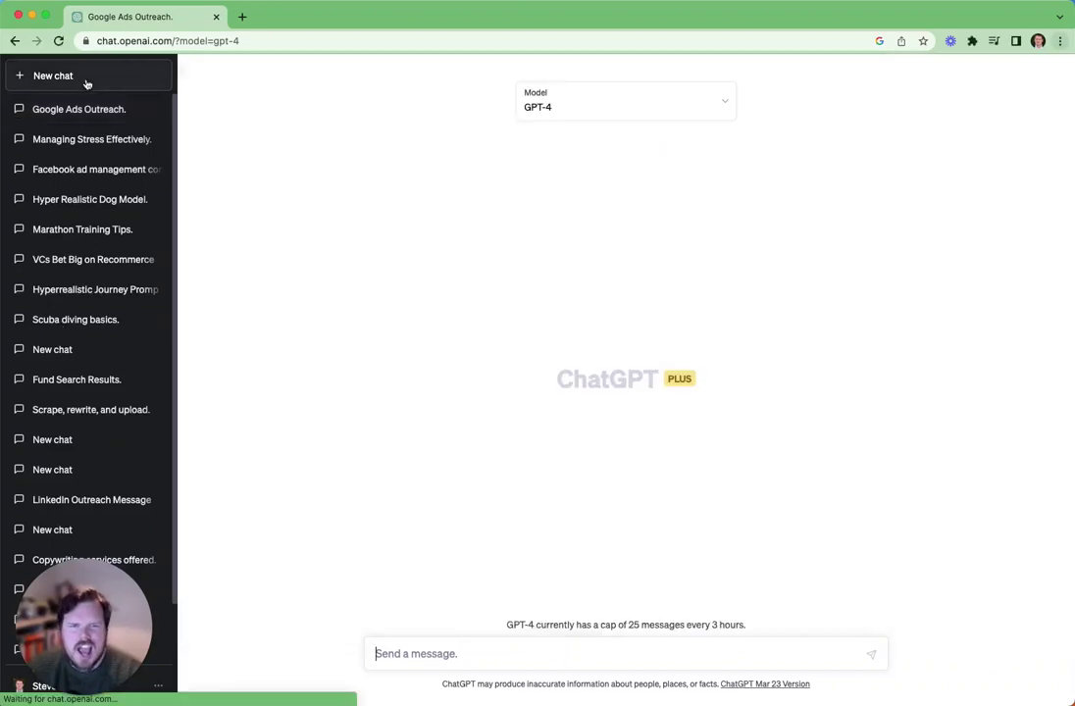
click(547, 106)
click(585, 173)
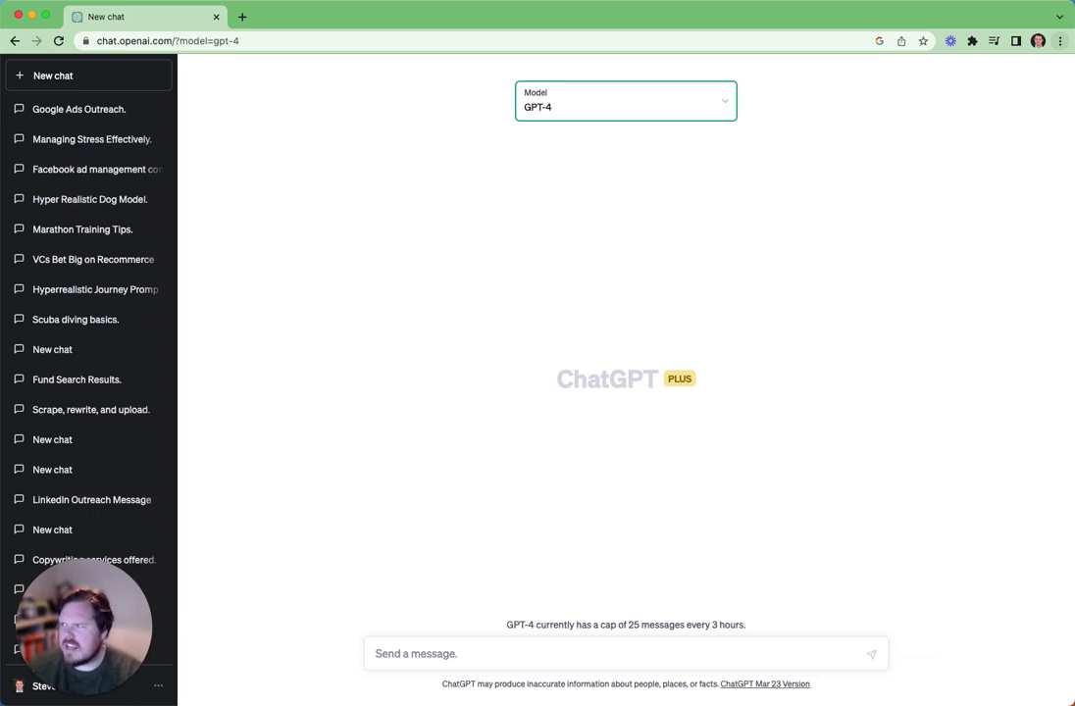
key(super+Tab)
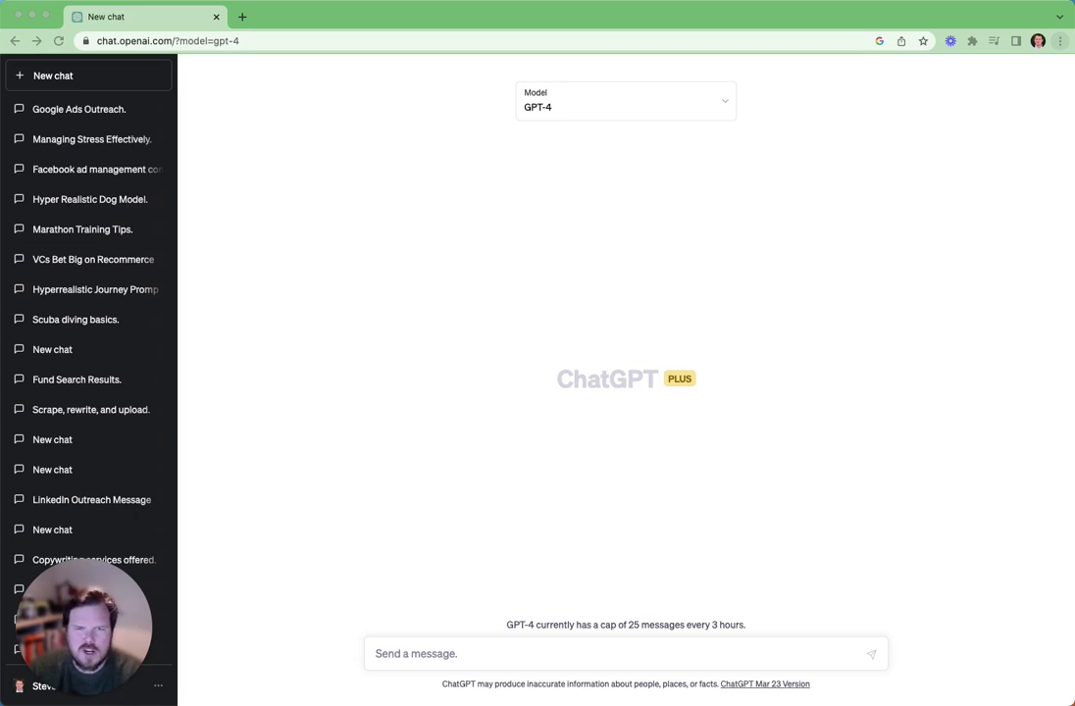
Send the prompt "You are a holiday expert - write a 1 day plan for a trip to milan - include times for each activity."
click(471, 655)
text(You are a holidy)
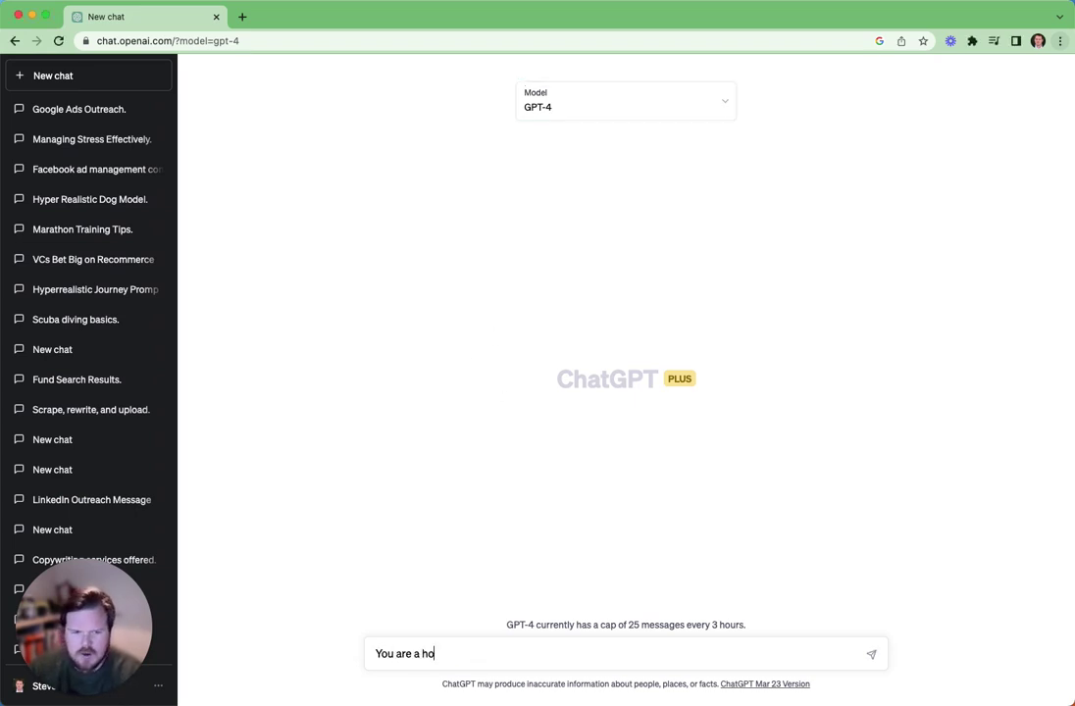
key(BackSpace)
key(BackSpace)
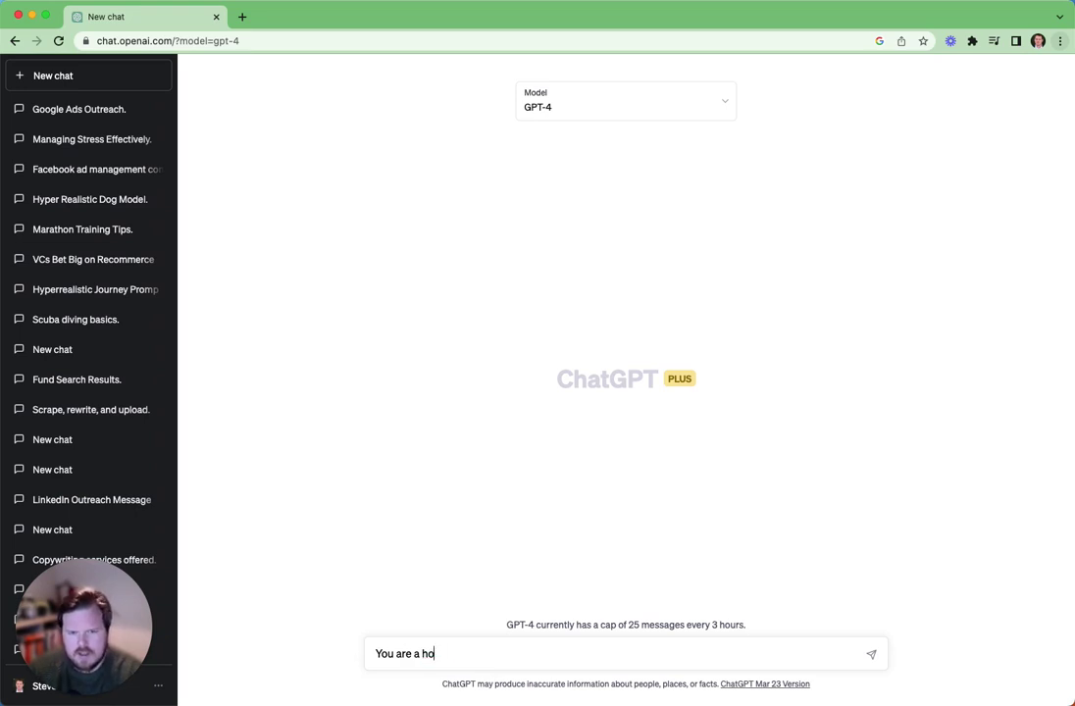
text(idy)
key(BackSpace)
text(ay expert - write a )
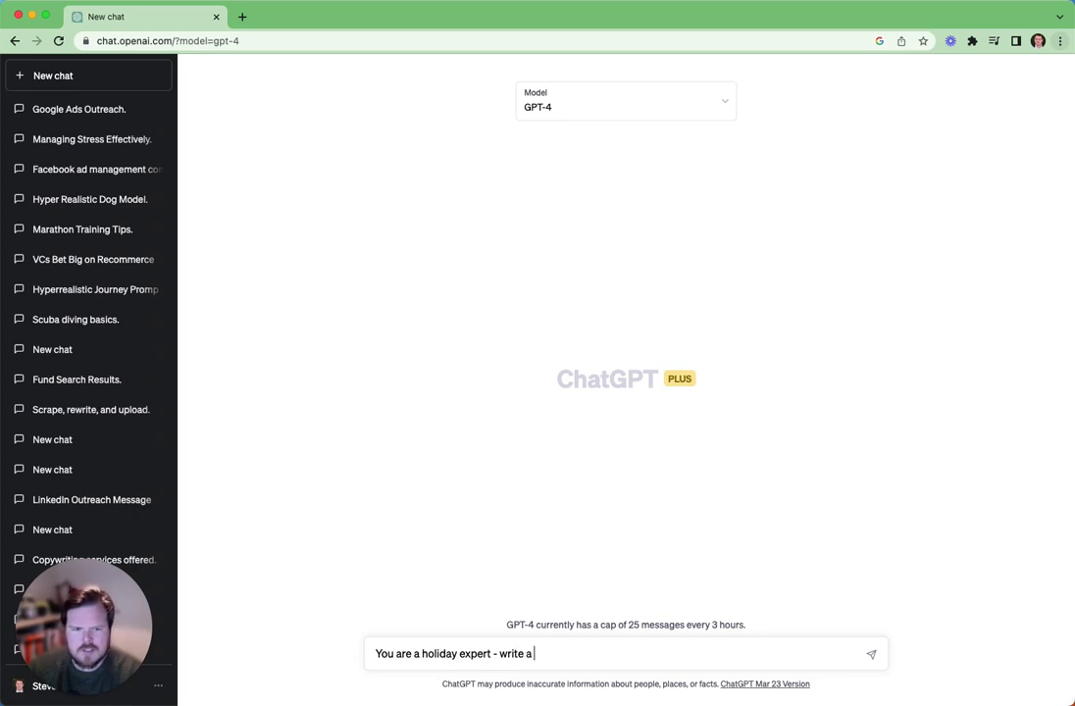
text(1 day pl)
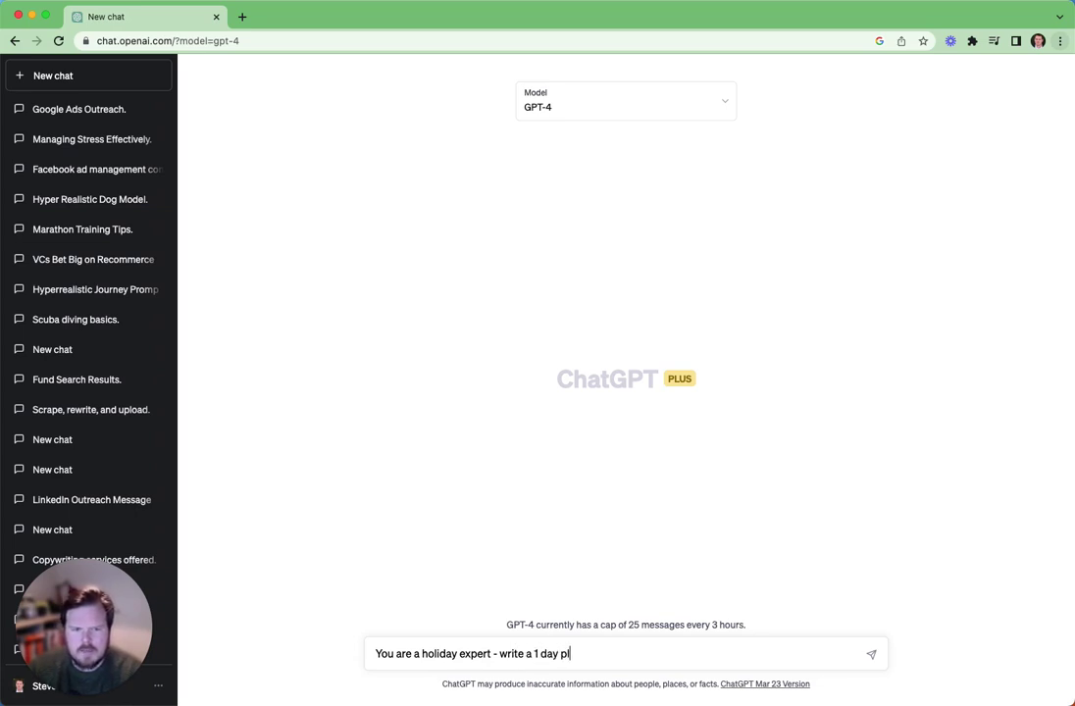
text(an for a trip to)
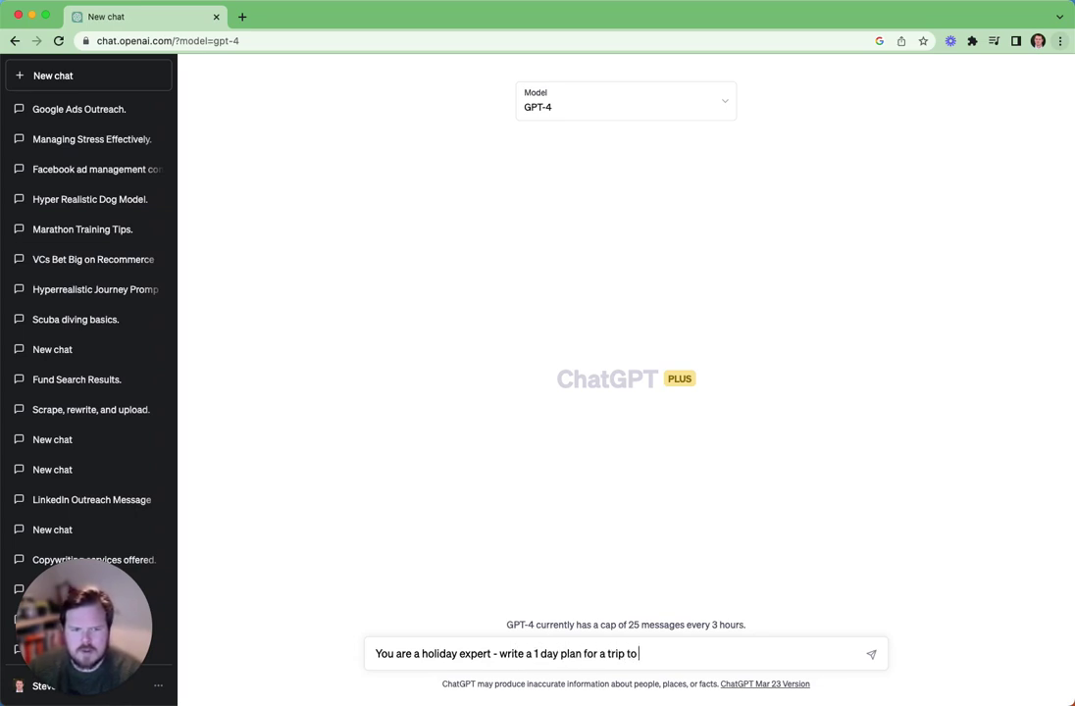
text( milan - inlc)
text(ude time )
text(for each)
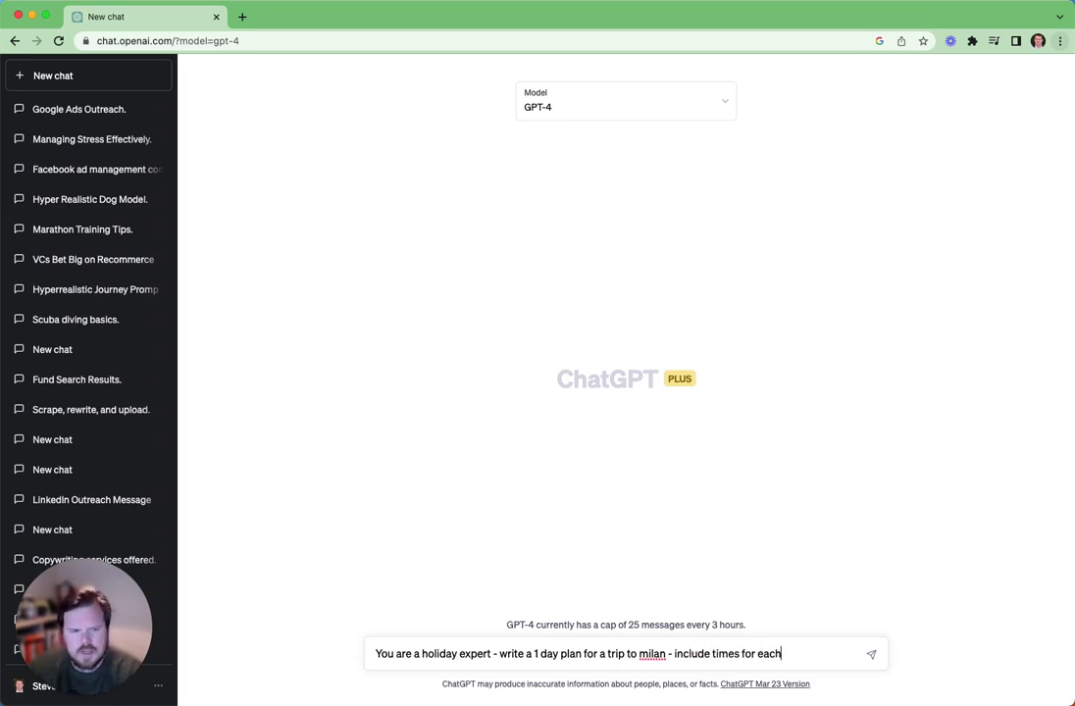
text( activity.)
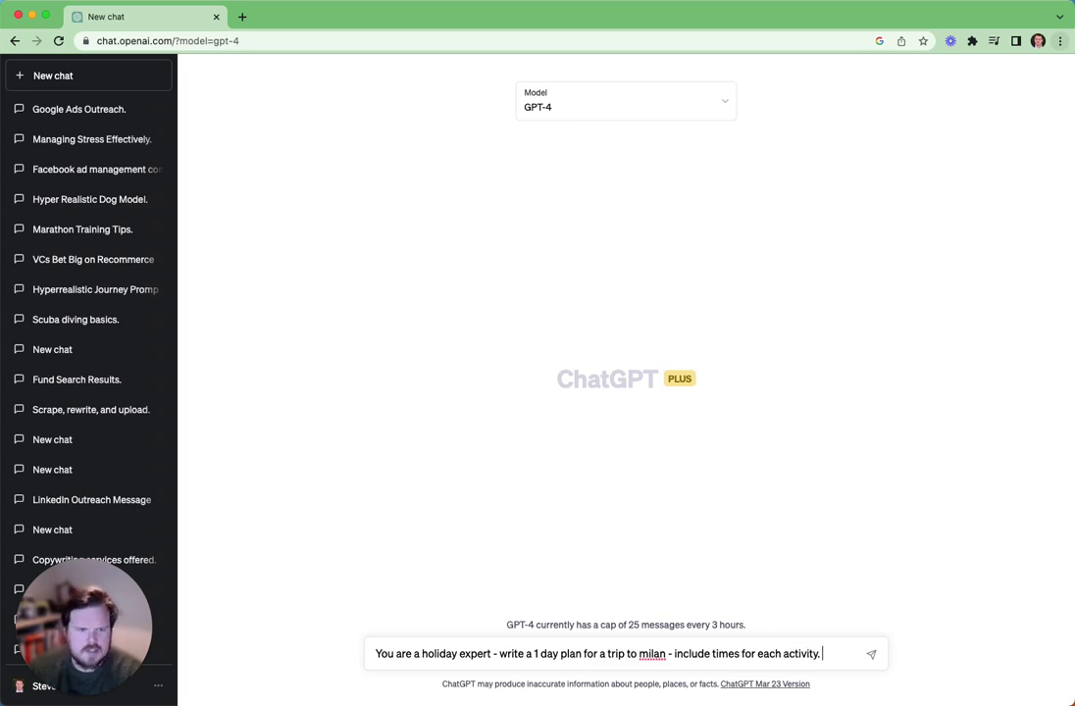
key(Return)
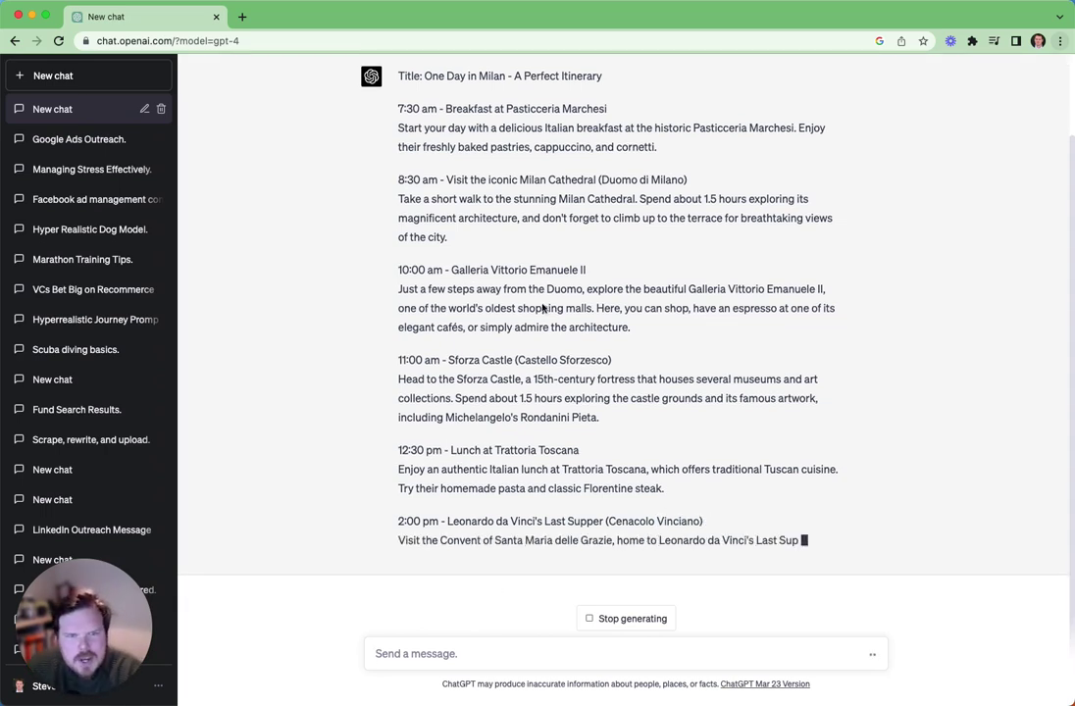
Stop generating the Milan itinerary and review the timed activities written so far
click(636, 619)
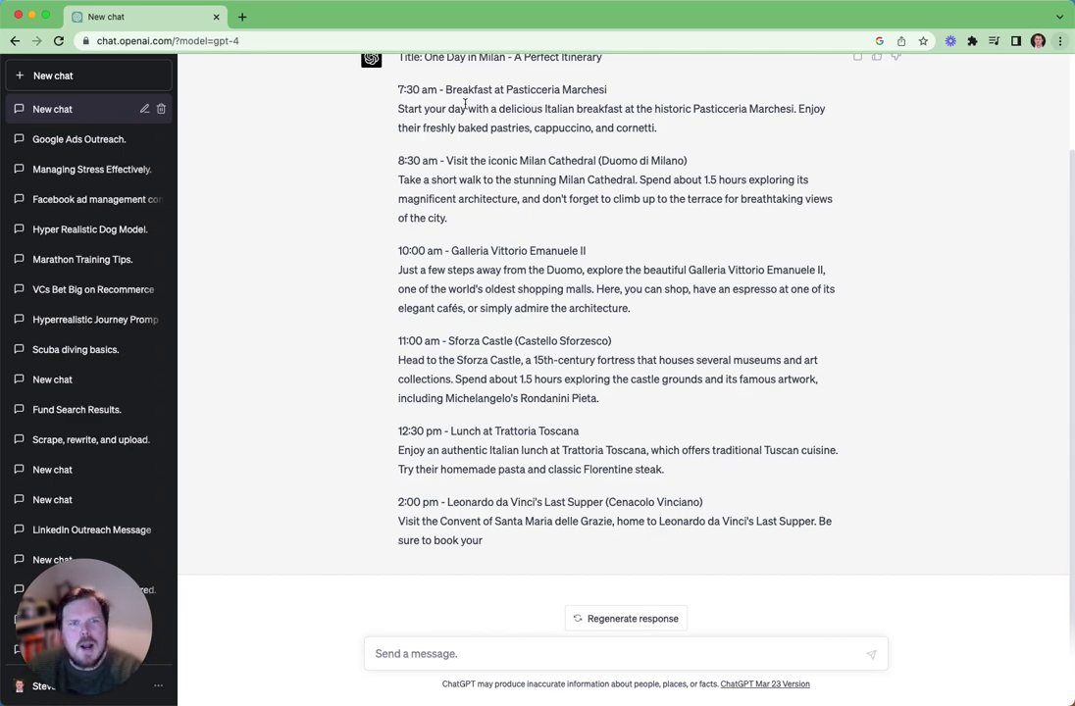
scroll(465, 104, up, 3)
scroll(447, 157, down, 2)
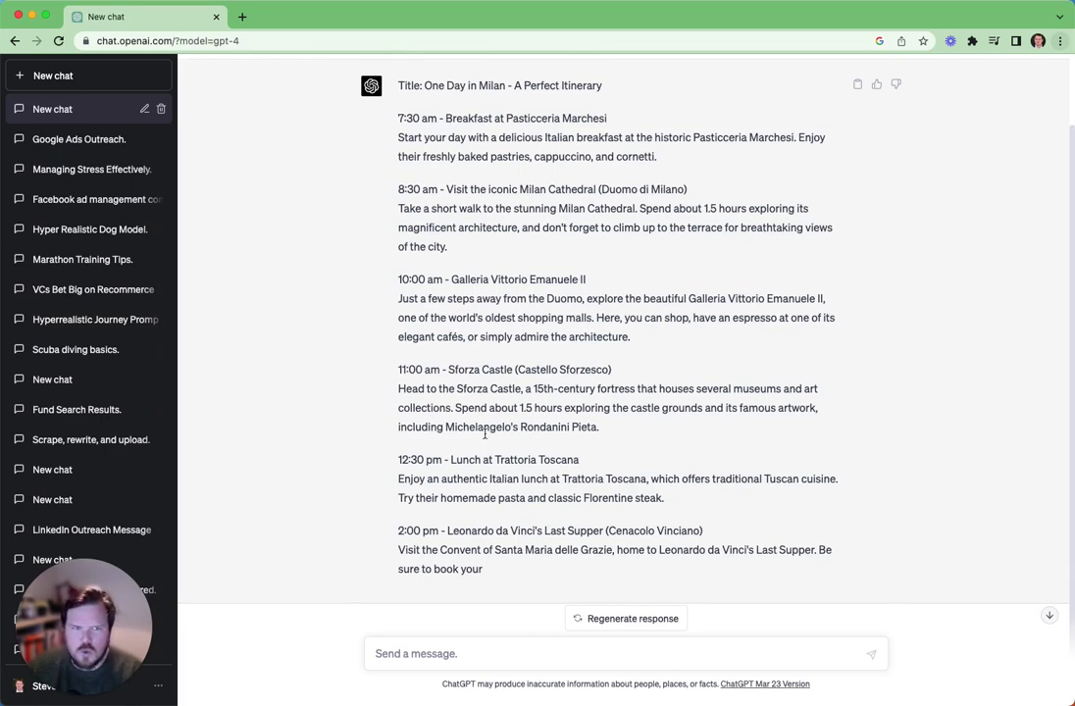
scroll(485, 433, up, 3)
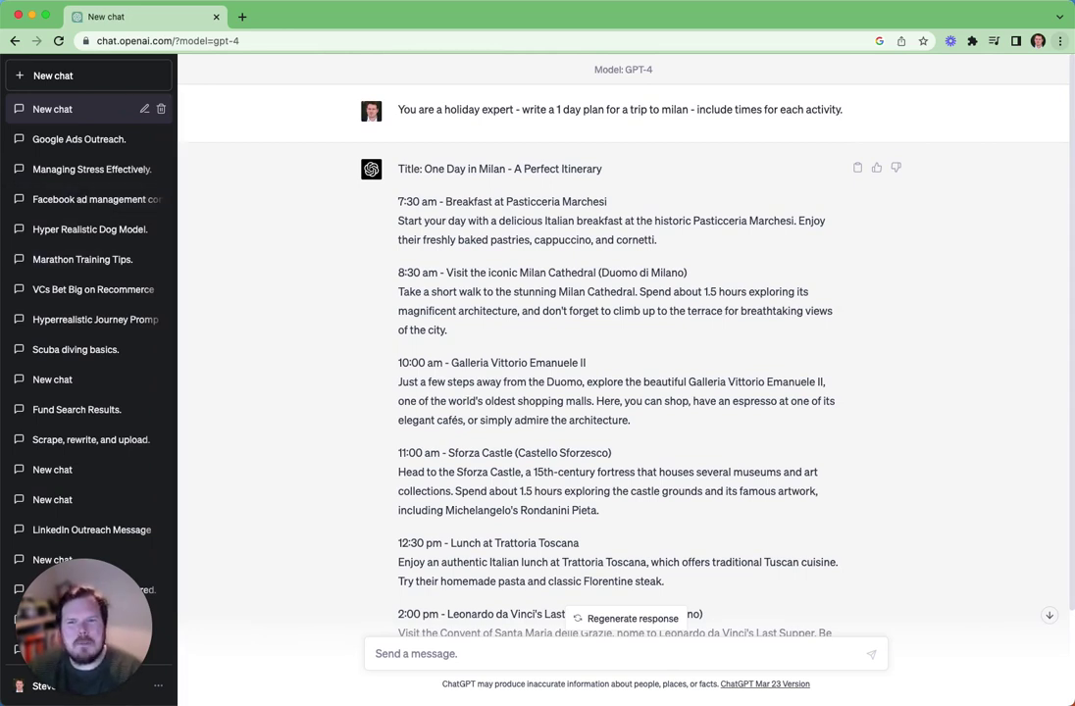
Start a new GPT-4 chat and begin the prompt with "You are a maths genius - "
click(53, 75)
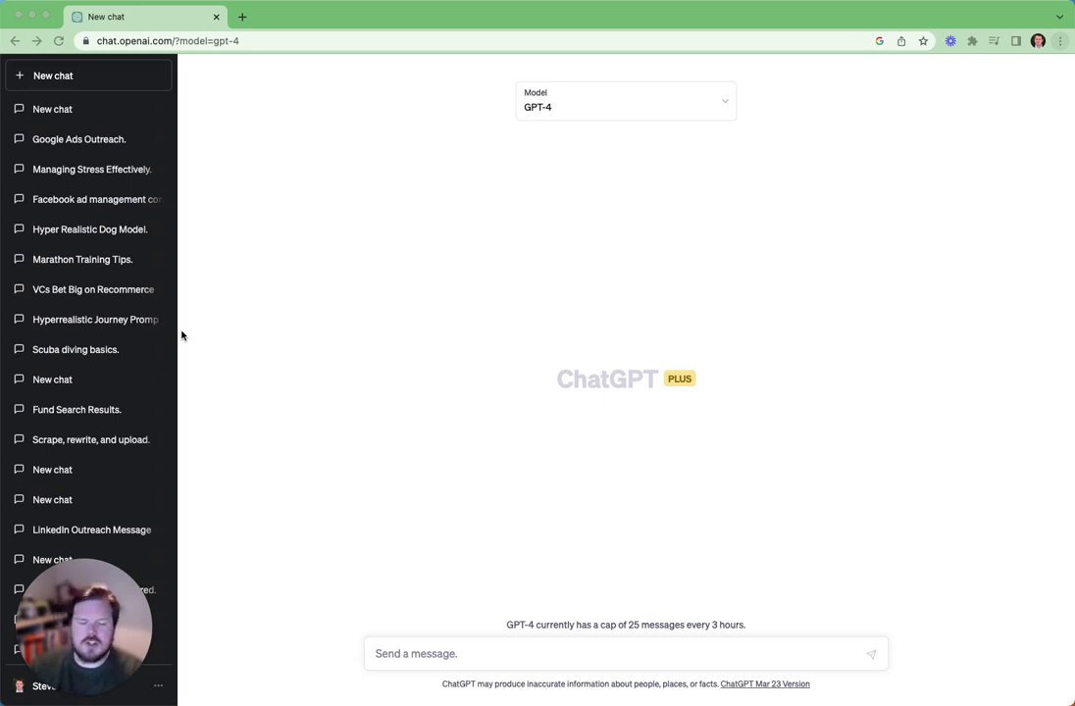
click(435, 652)
text(You a re)
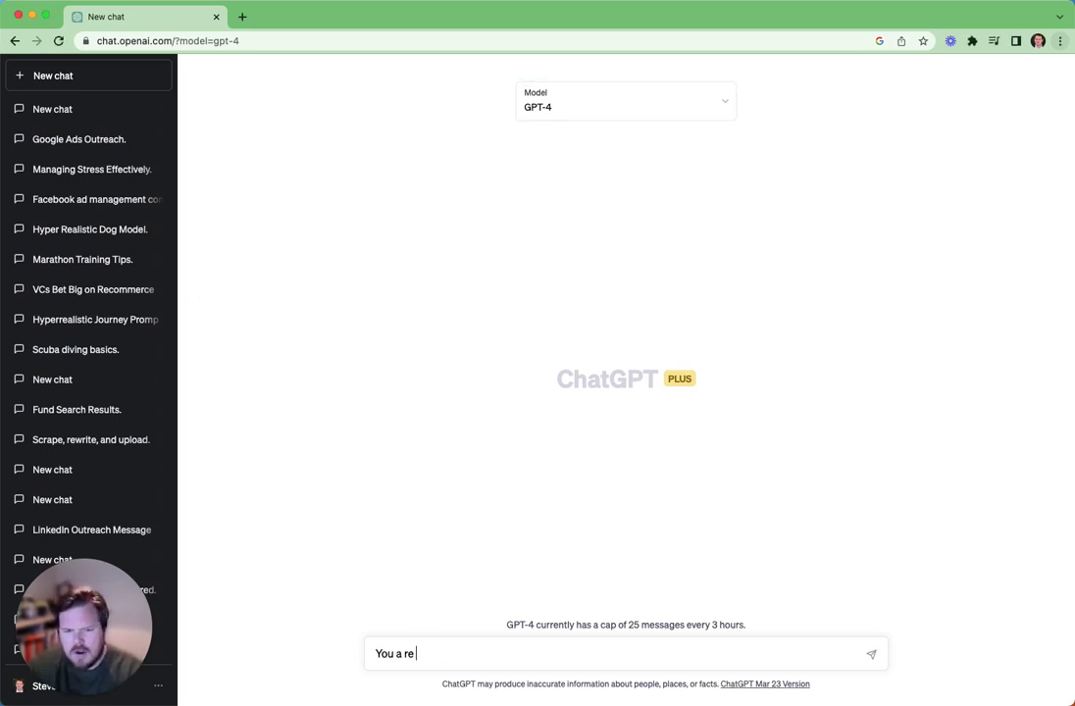
key(BackSpace)
text(e)
key(BackSpace)
key(BackSpace)
key(BackSpace)
text(a)
key(BackSpace)
key(BackSpace)
text(a)
key(BackSpace)
text(re a maths g)
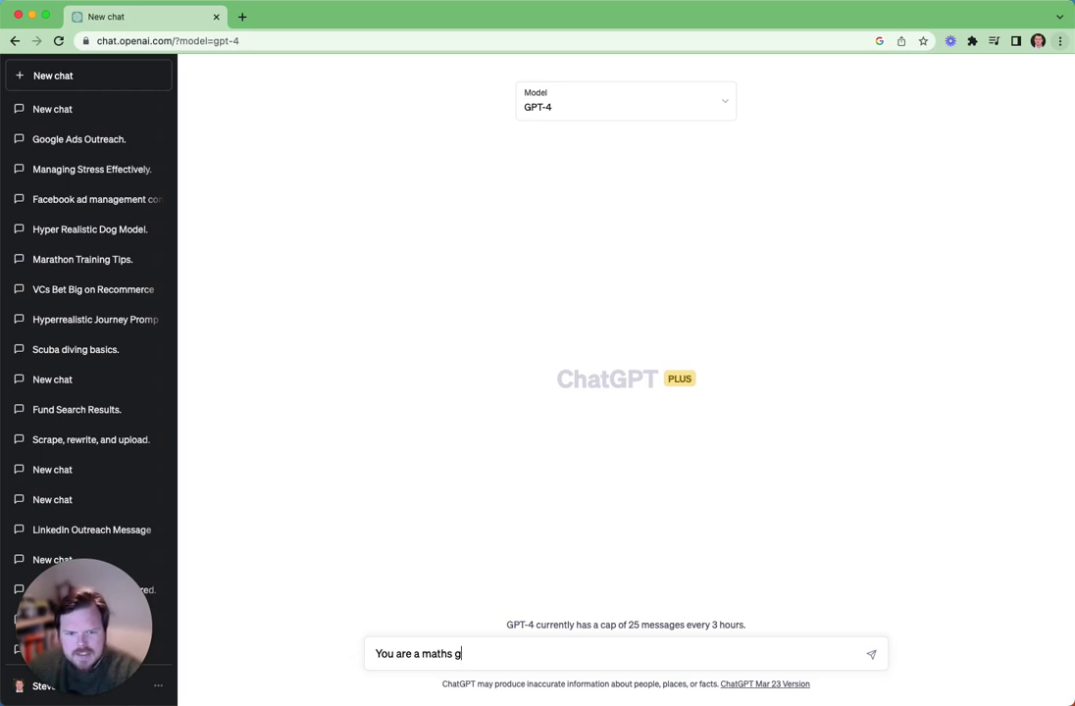
text(enius - cr)
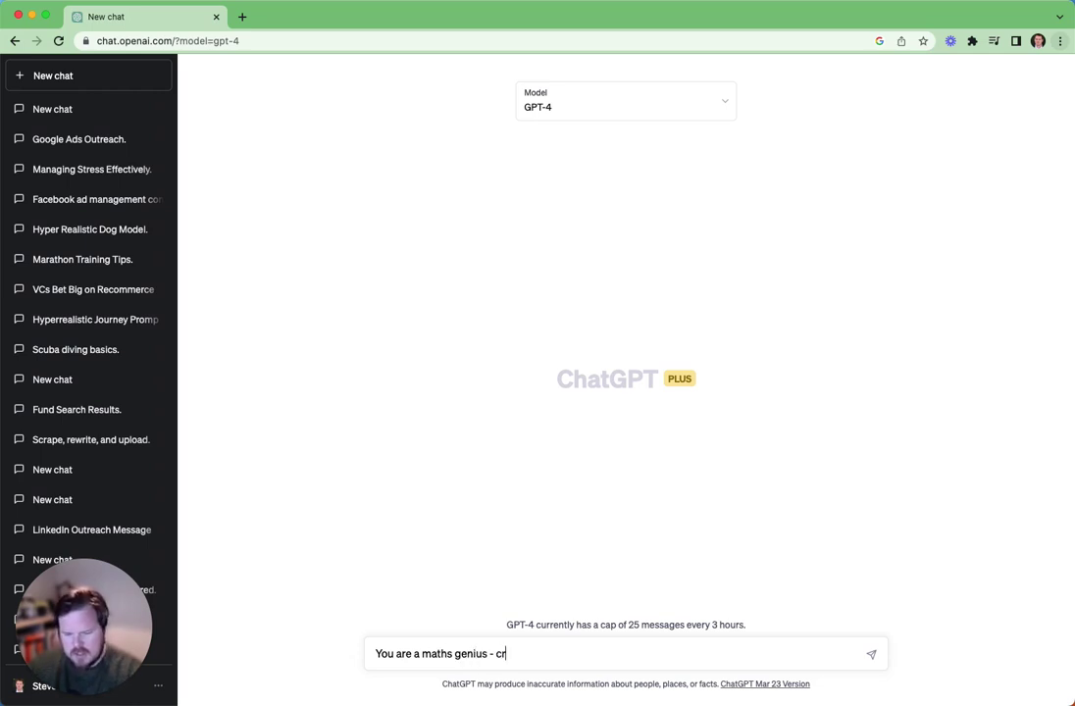
text(eate)
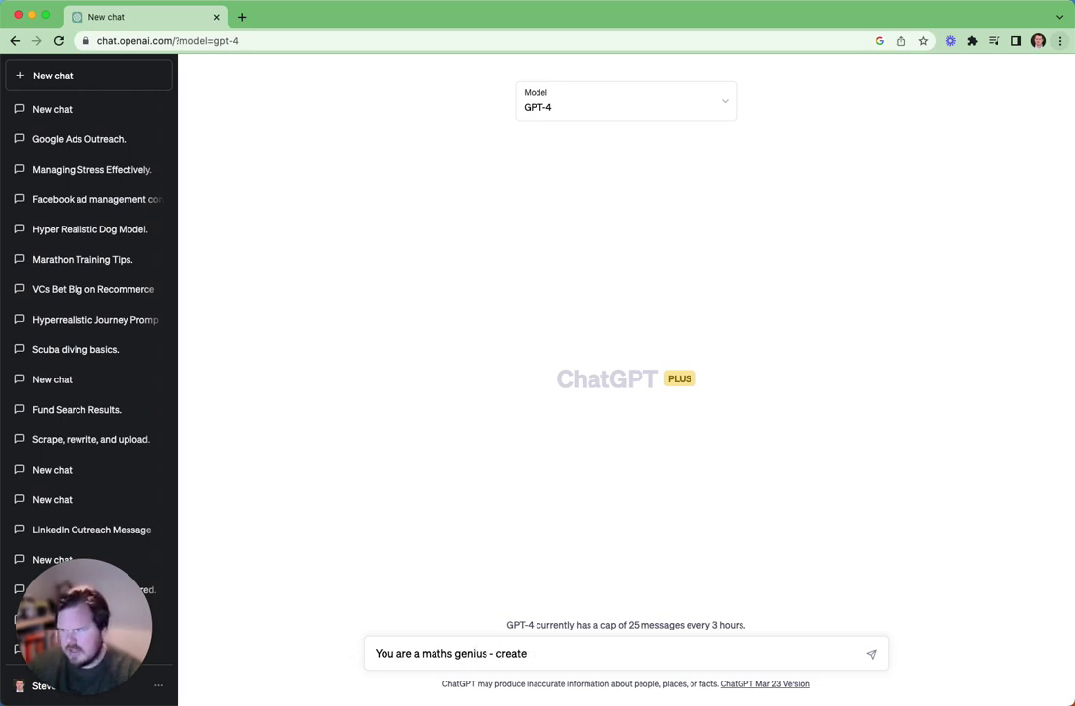
text(a)
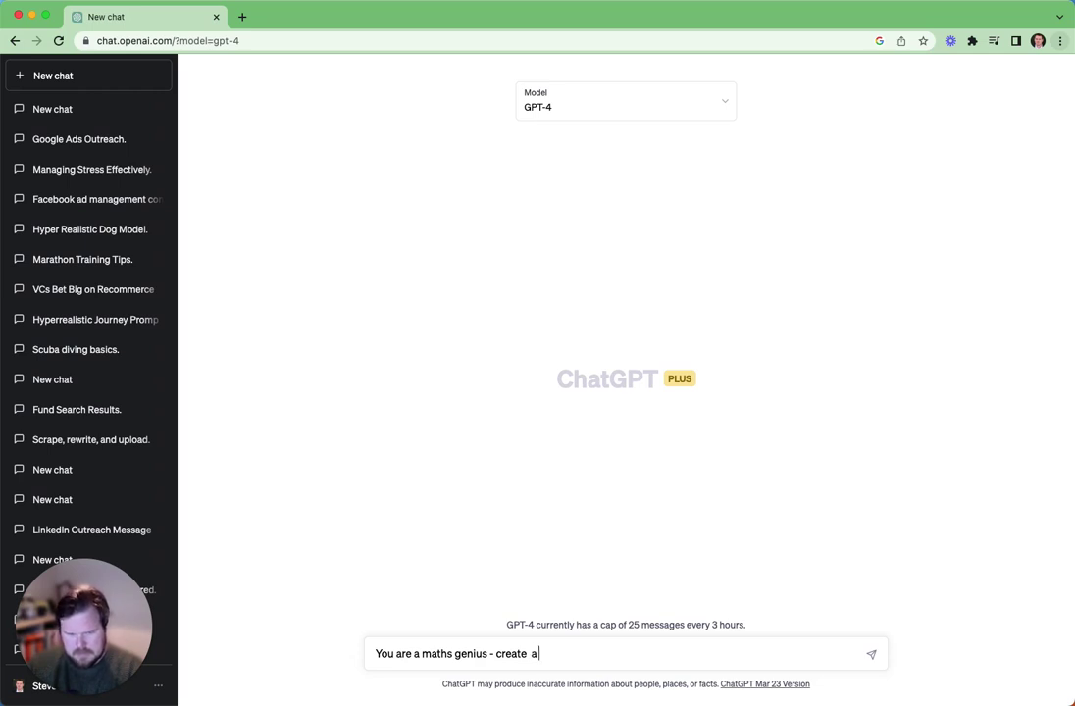
key(BackSpace)
key(BackSpace)
key(BackSpace)
key(BackSpace)
key(BackSpace)
key(BackSpace)
key(BackSpace)
key(BackSpace)
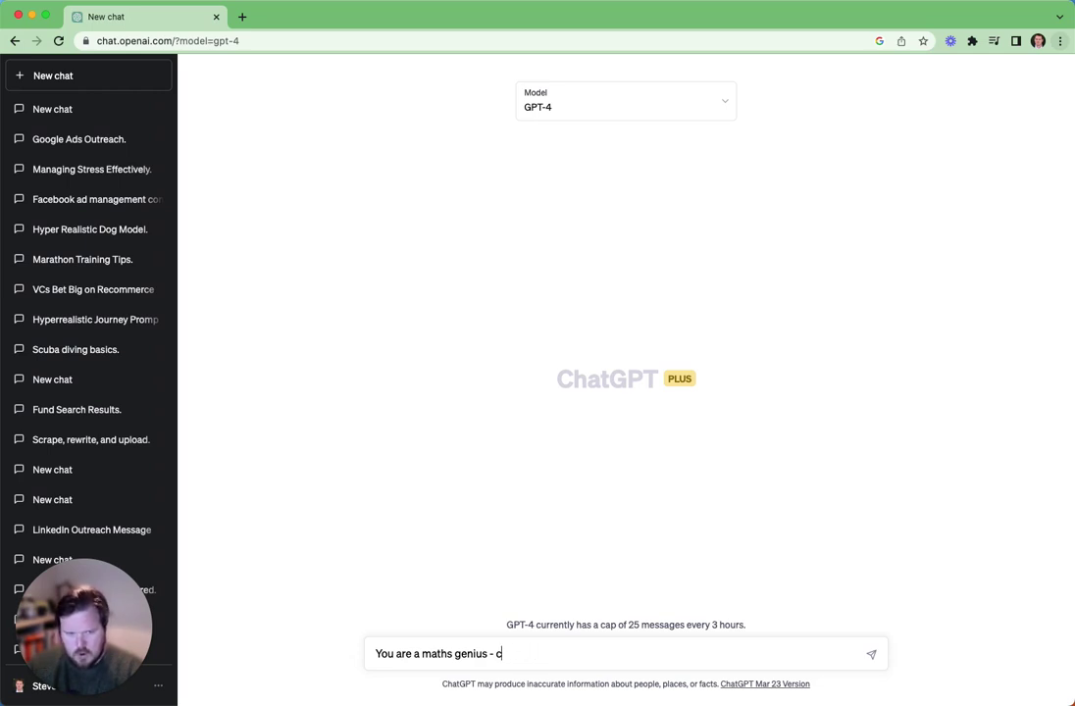
Complete the maths genius prompt with "solve this maths problem = 987654x9876x987", send it and highlight the final answer in the reply
text(solve this maths )
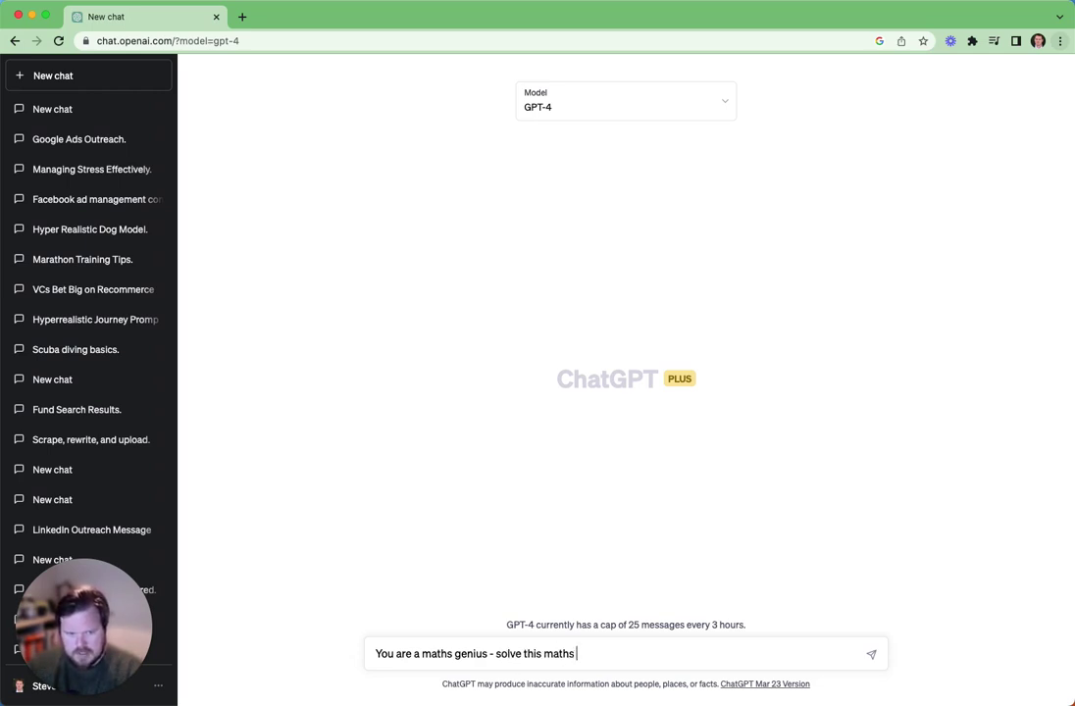
text(problem = 987654x9876)
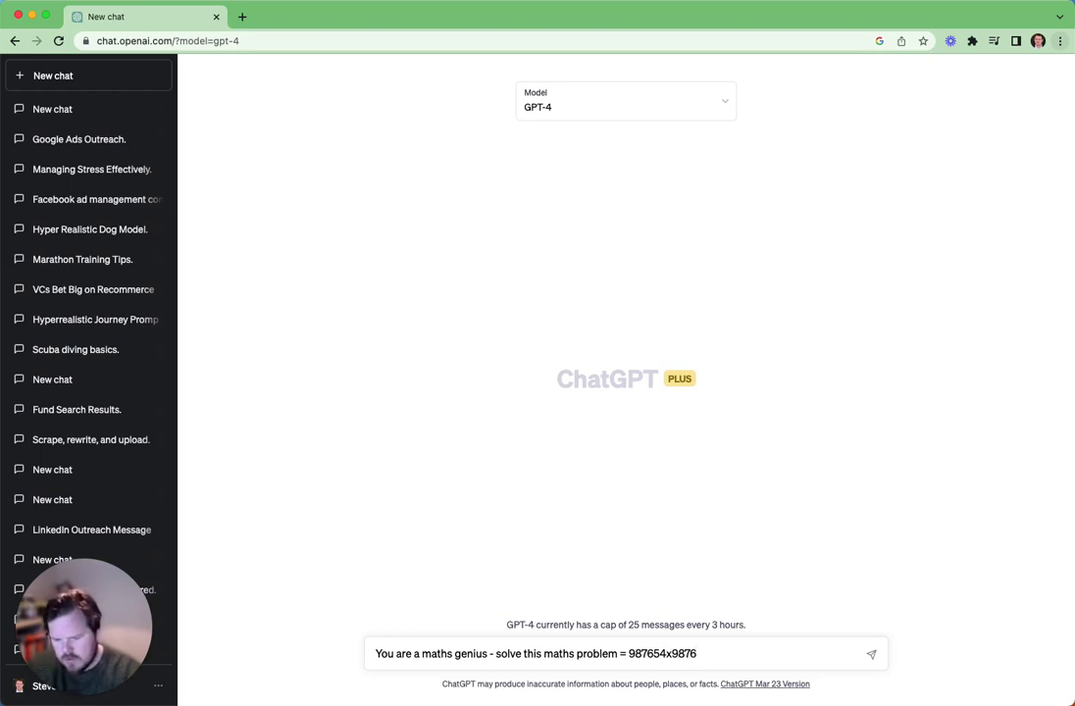
text(x987)
key(Return)
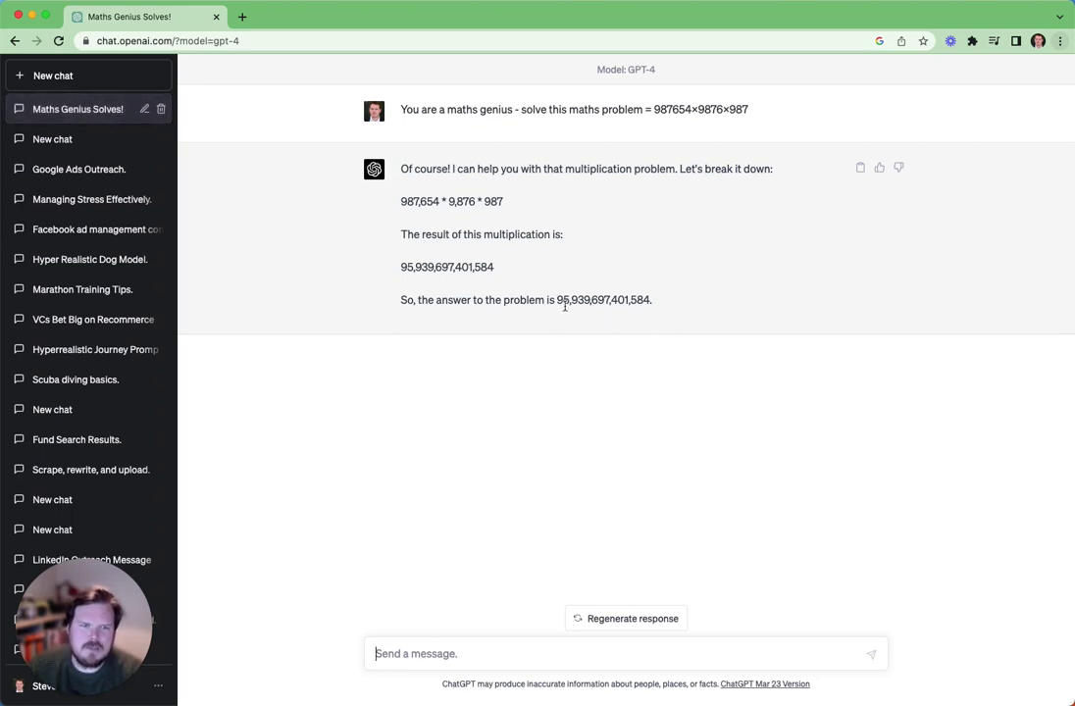
drag(572, 299, 653, 303)
click(607, 319)
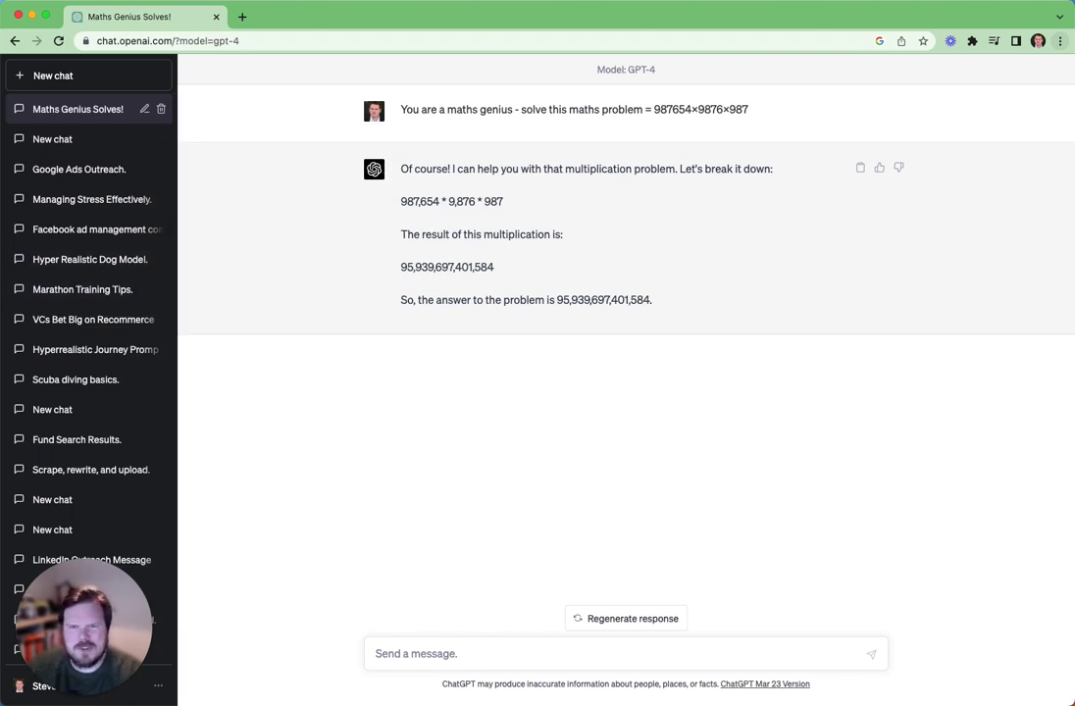
Start a new GPT-4 chat and send the prompt "Create a cleaning list to make my home tidy."
key(super+r)
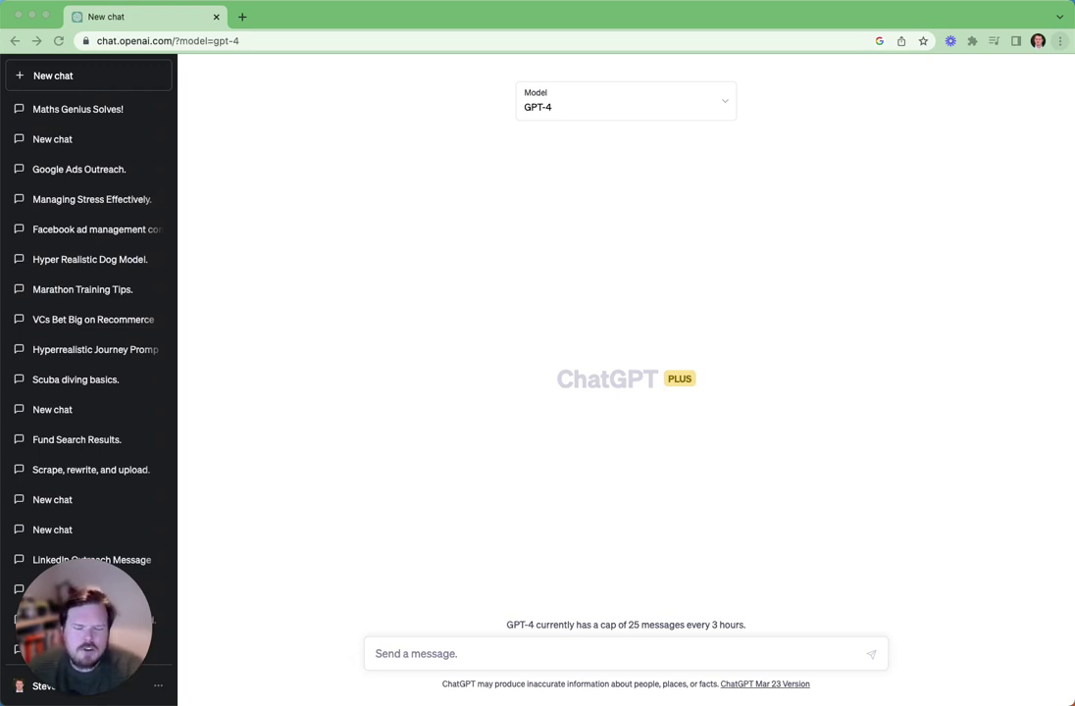
click(430, 659)
click(431, 655)
text(C)
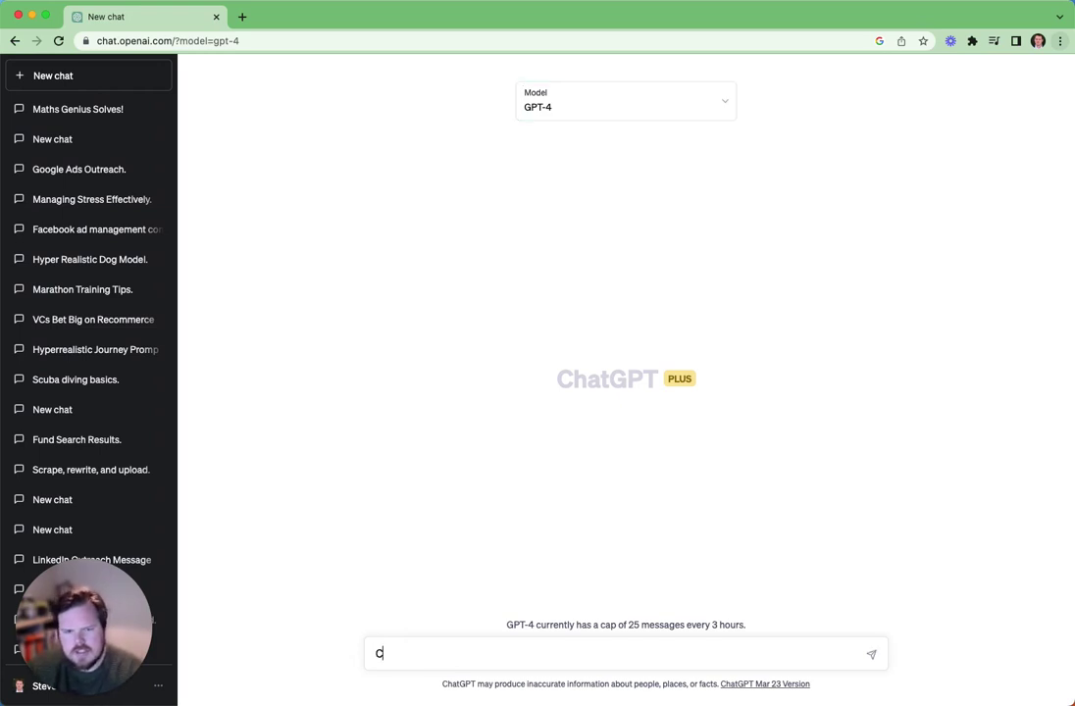
text(reate a clean)
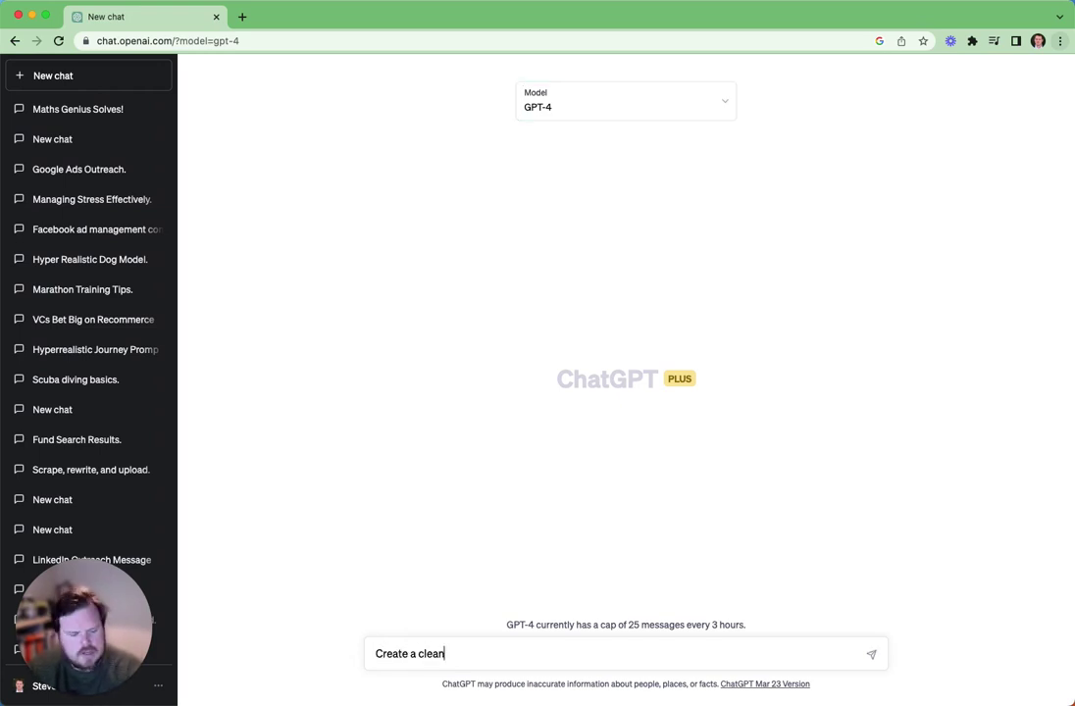
text(ing list)
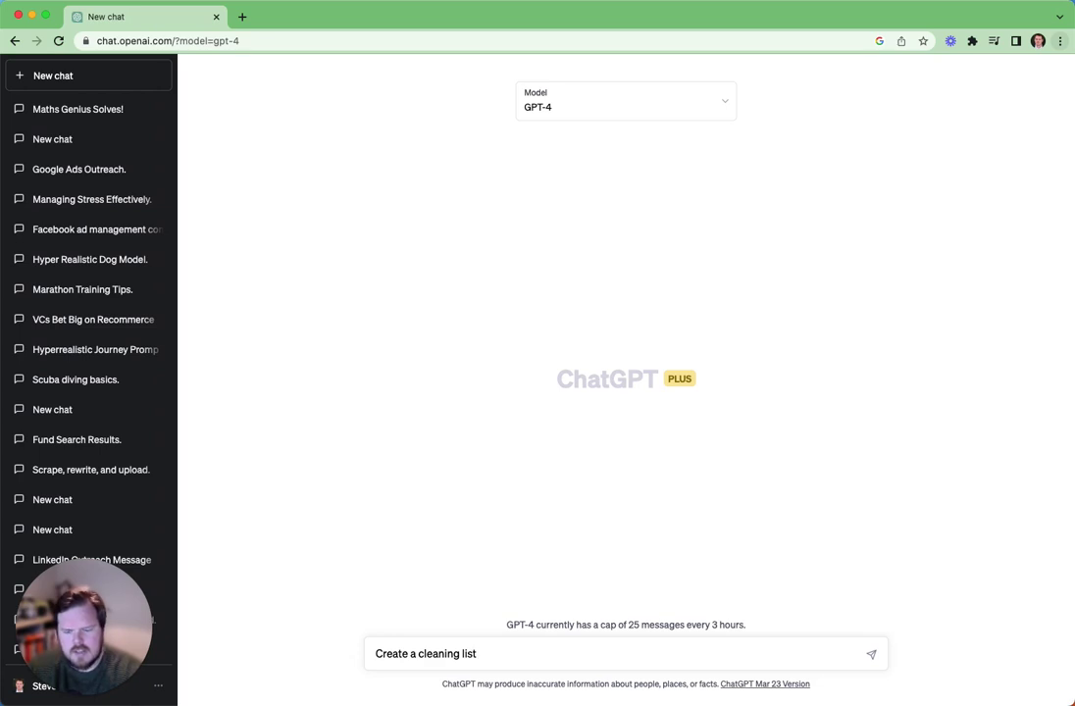
text( to make my h)
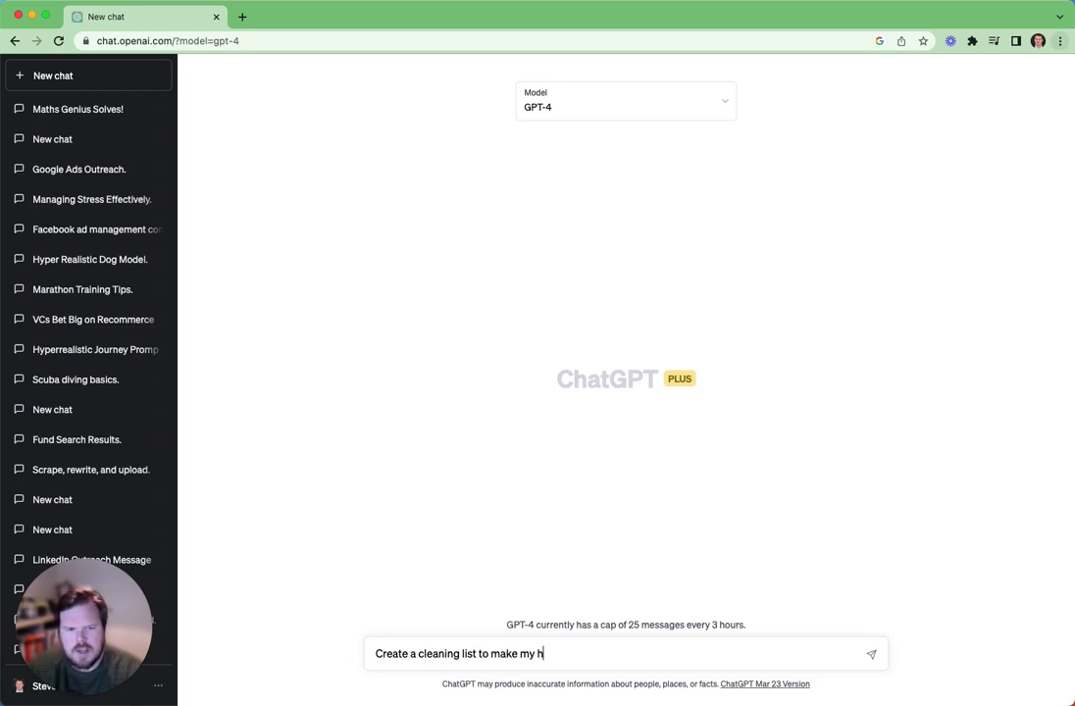
text(ome tidy .)
key(Return)
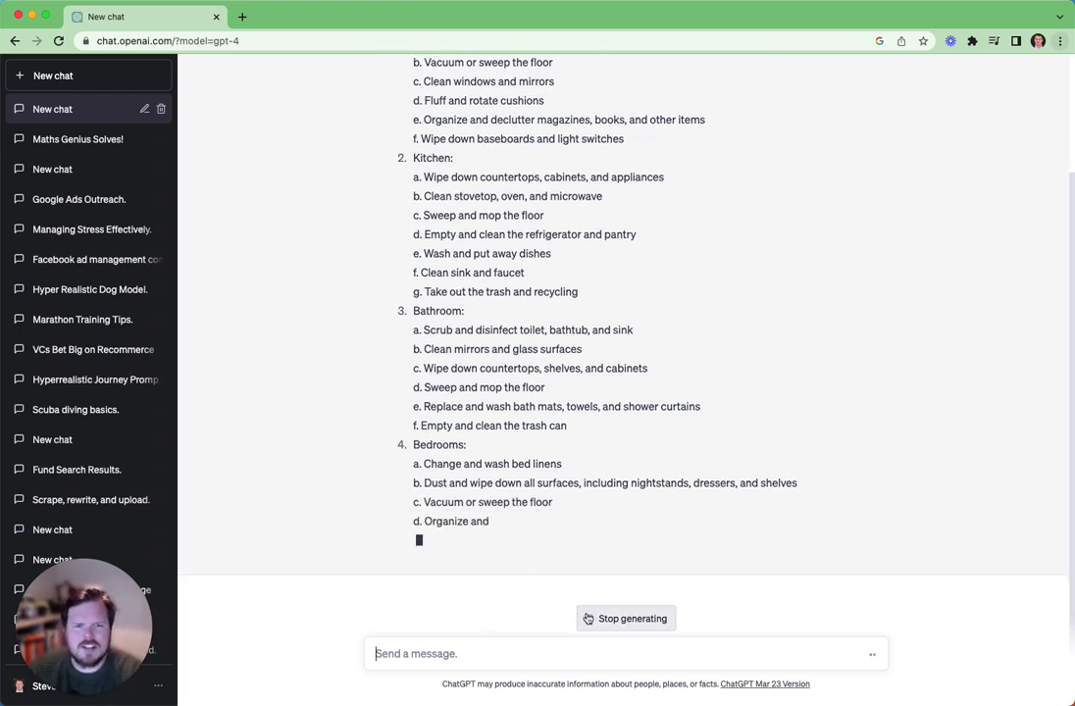
Stop generating the cleaning list and review the room-by-room tasks written so far
click(628, 619)
scroll(368, 435, up, 3)
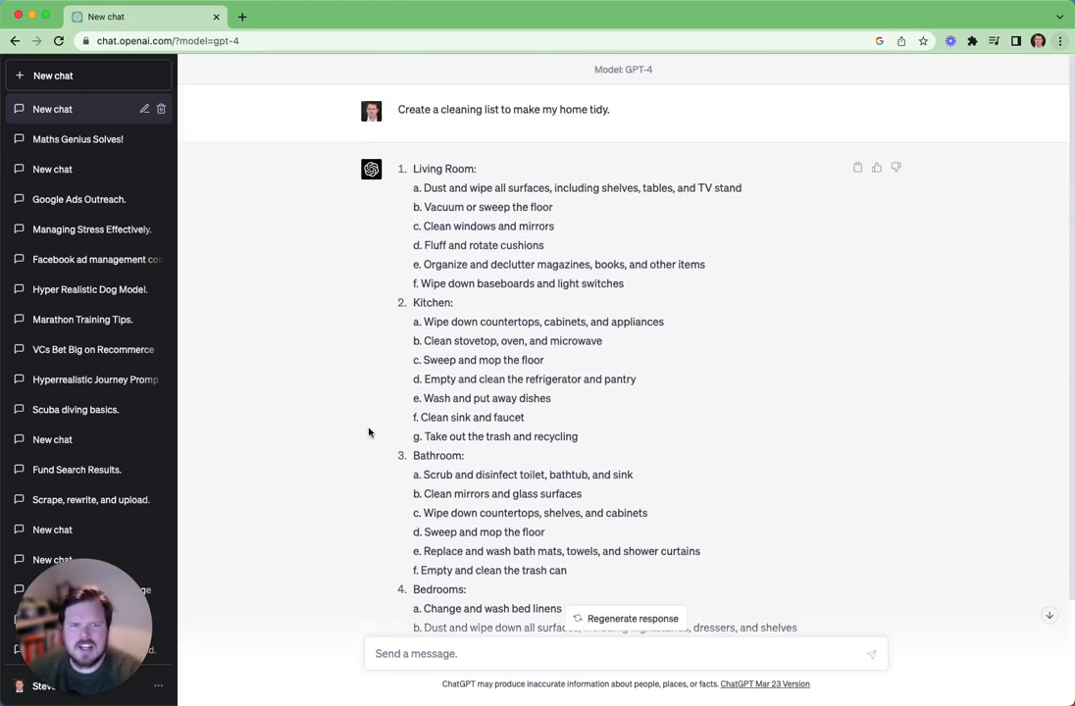
scroll(400, 437, down, 3)
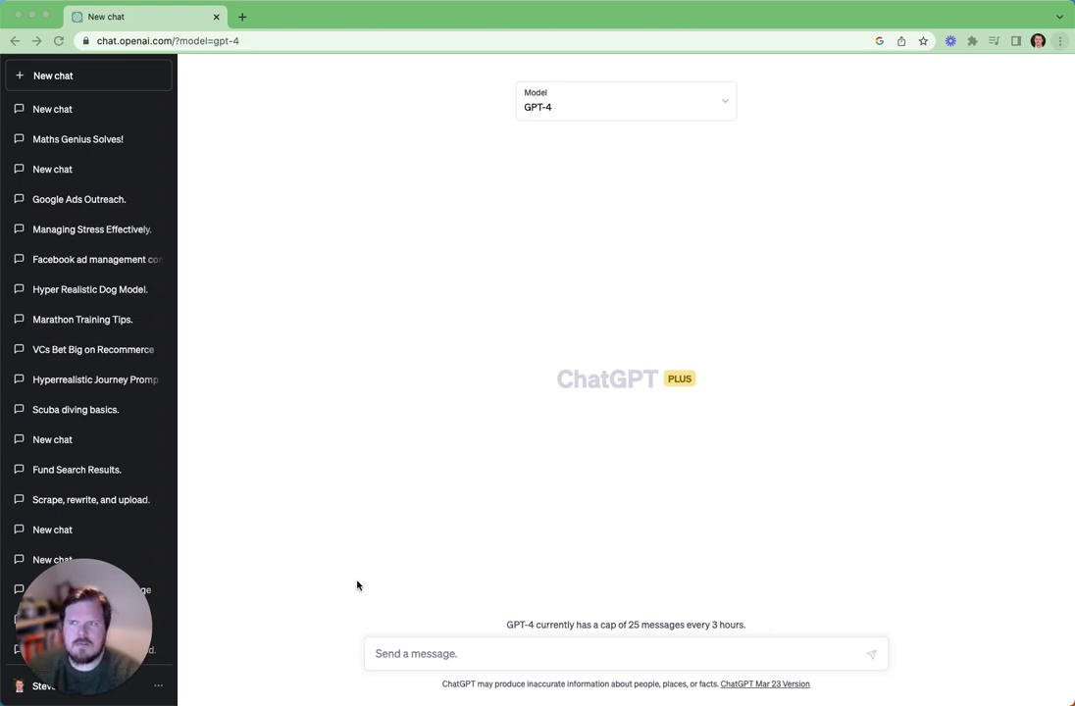
In a new GPT-4 chat, enter "Anyalise the current state of the housing market within the state of new york." as the prompt's first sentence
click(449, 648)
text(Anyal)
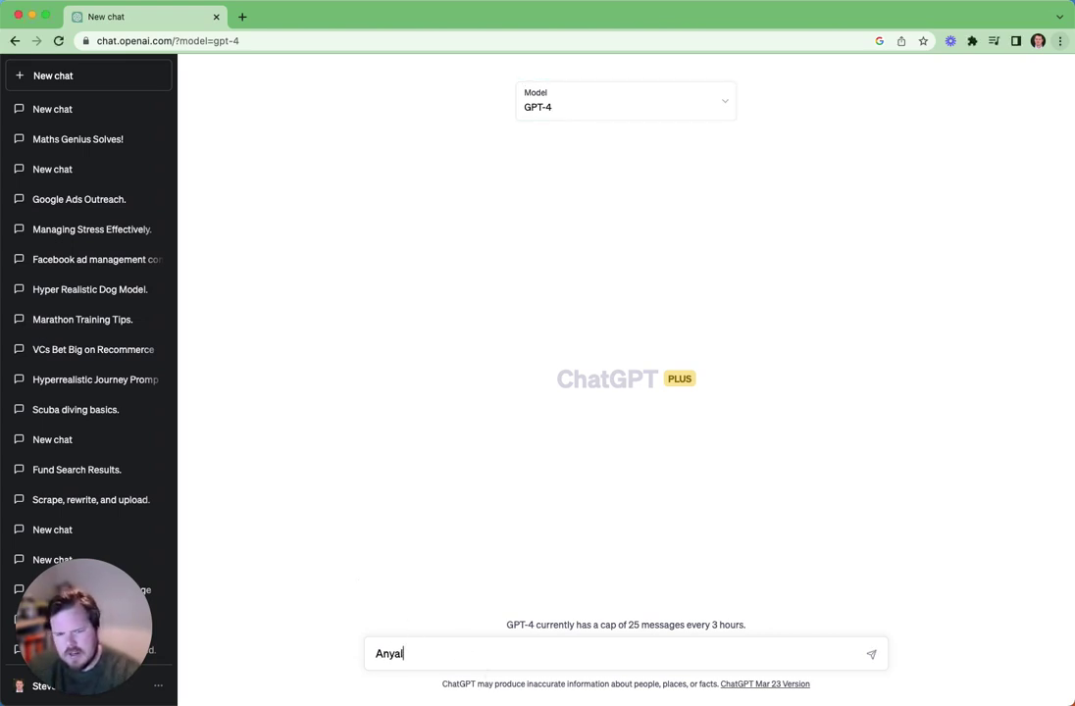
text(ise the )
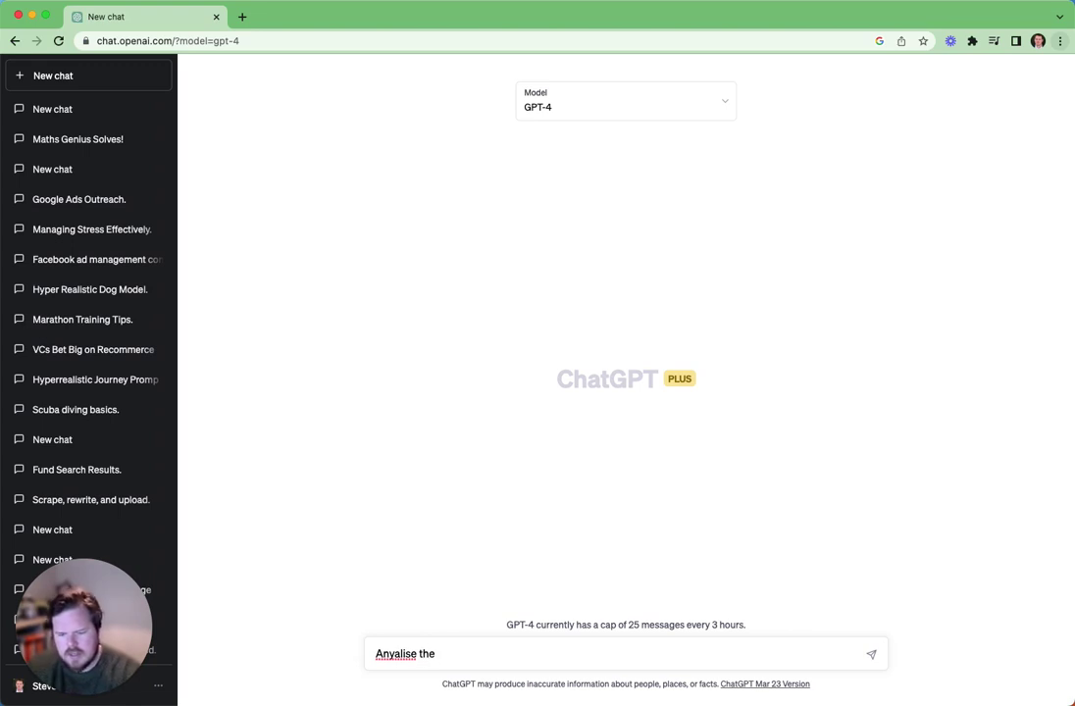
text(current state of the)
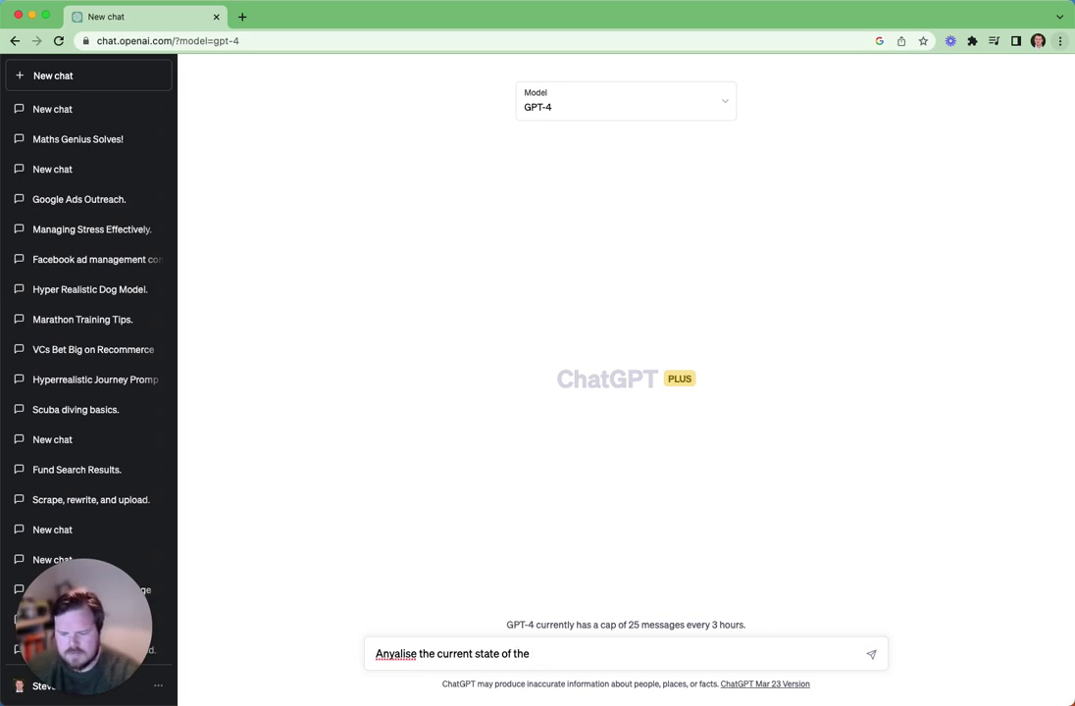
text( musing market)
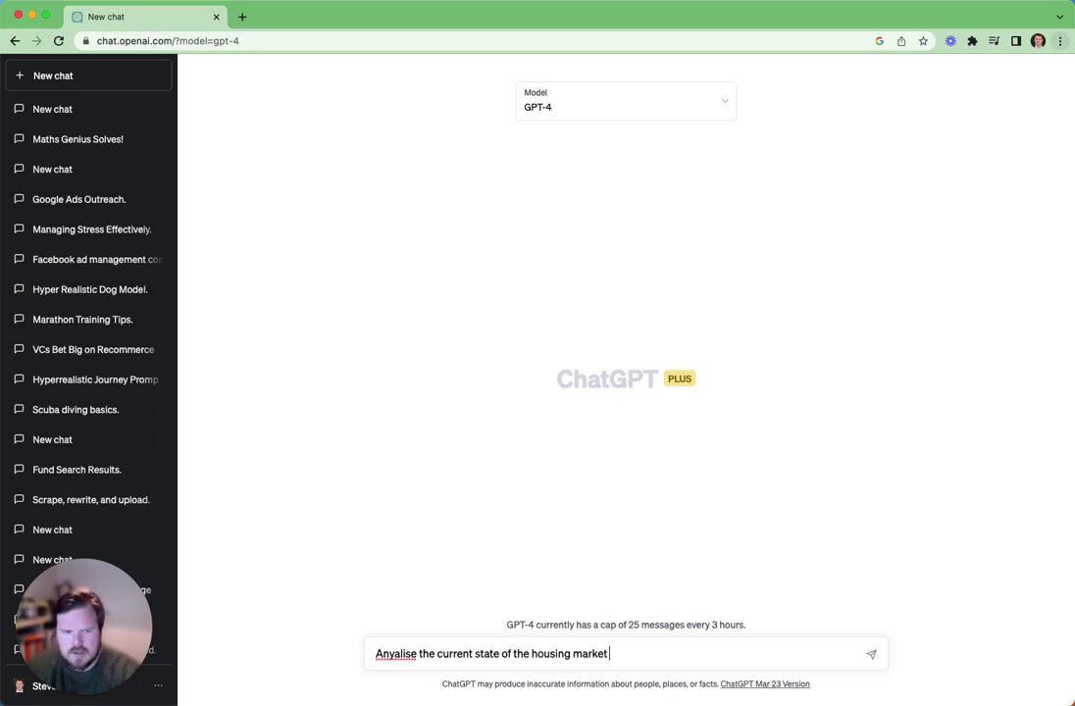
text( within the state of)
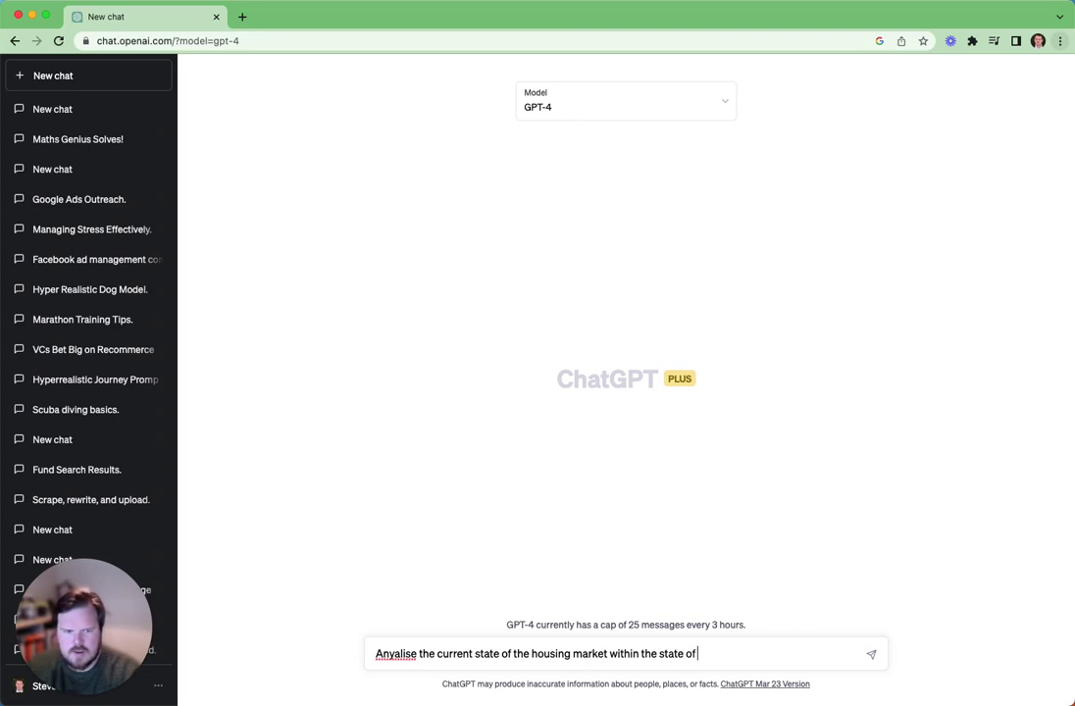
text( new york)
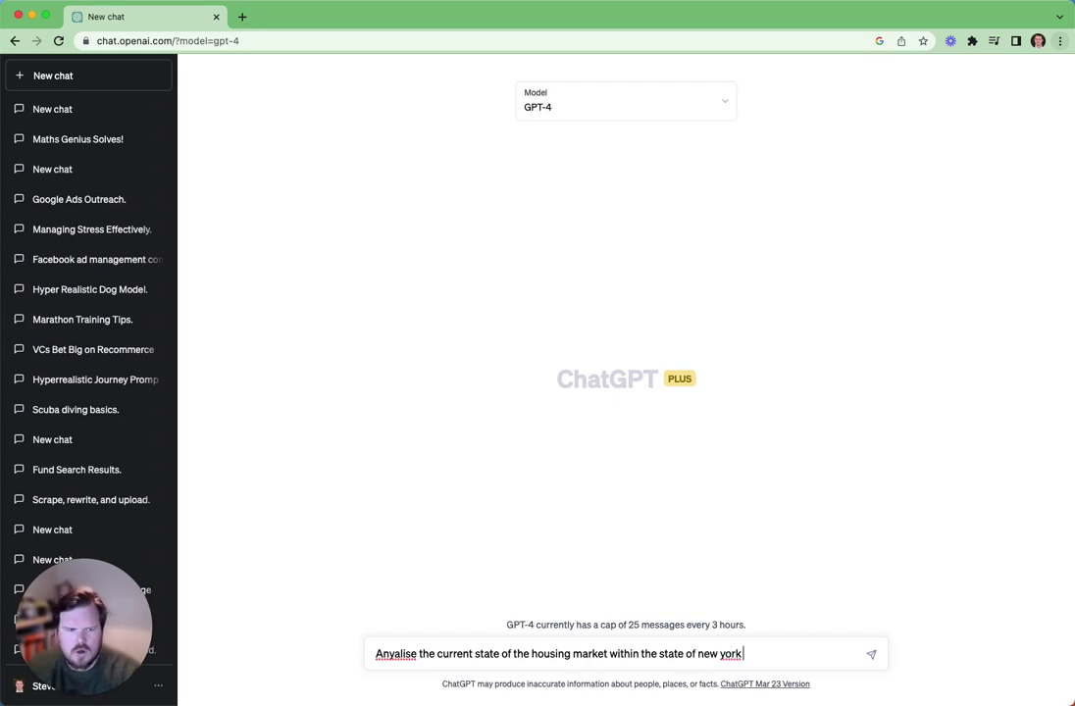
text(.)
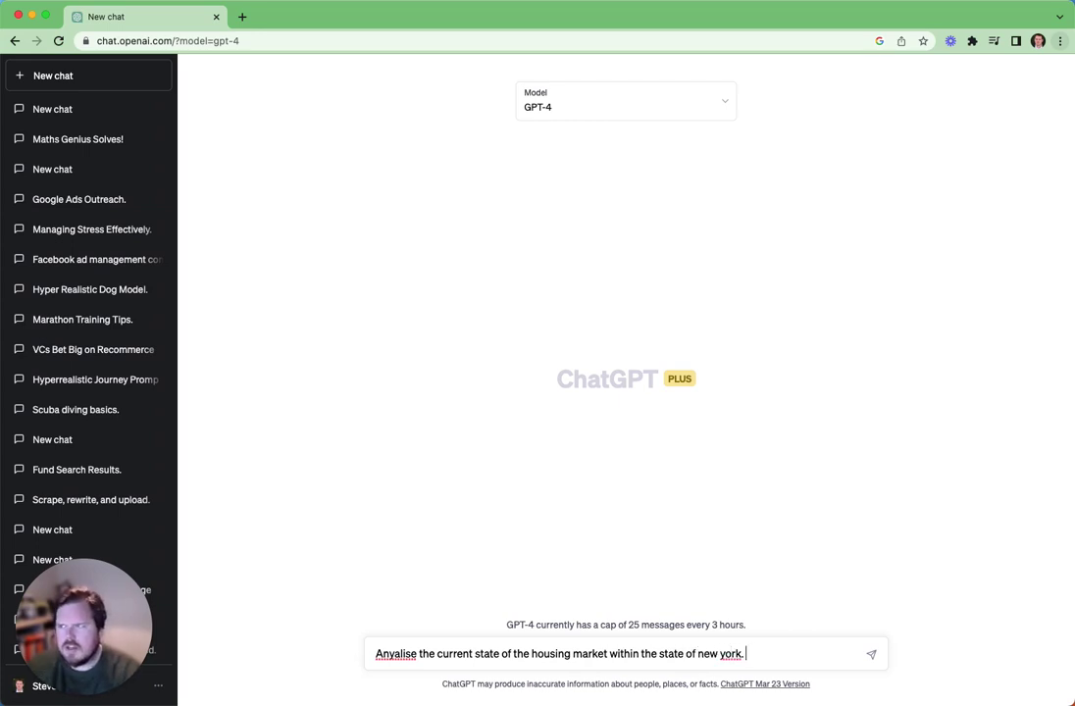
Add "Provide a list of key events that has happened." to the housing market prompt and send it
text( Provide a list of ke)
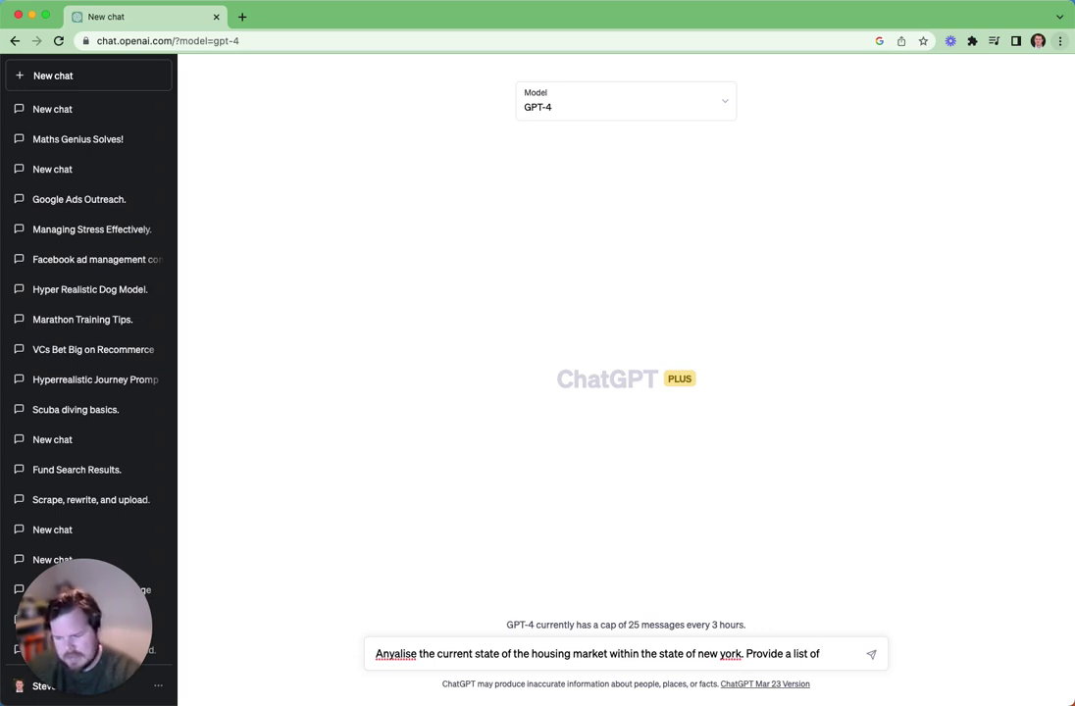
text(key ev)
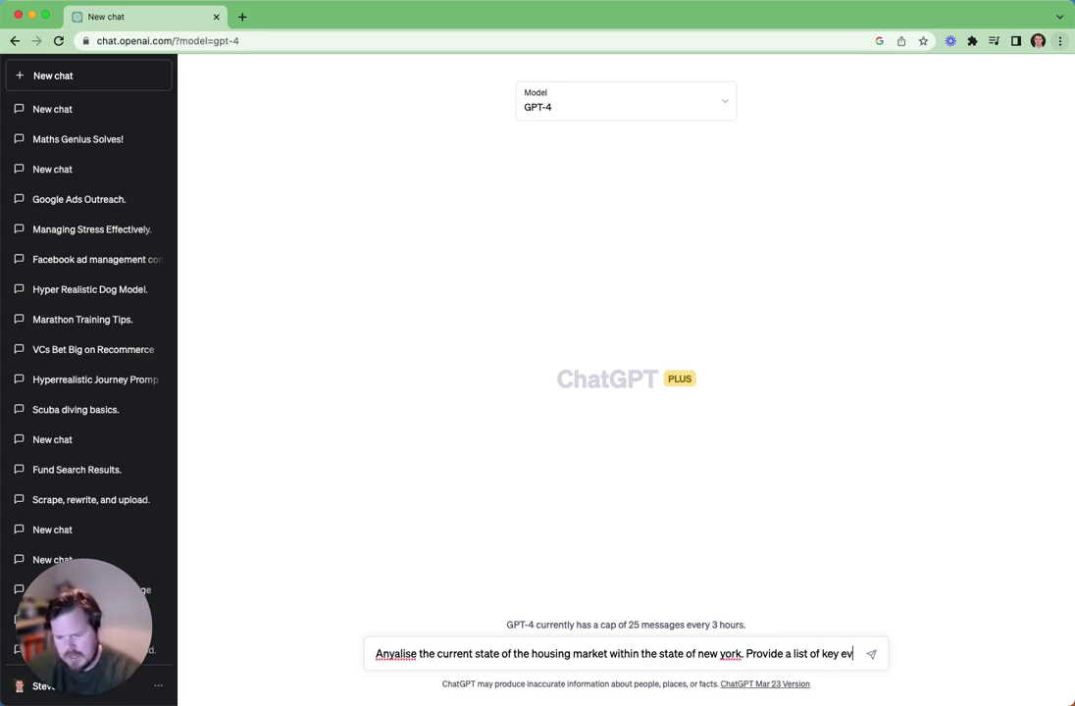
text(ents that have)
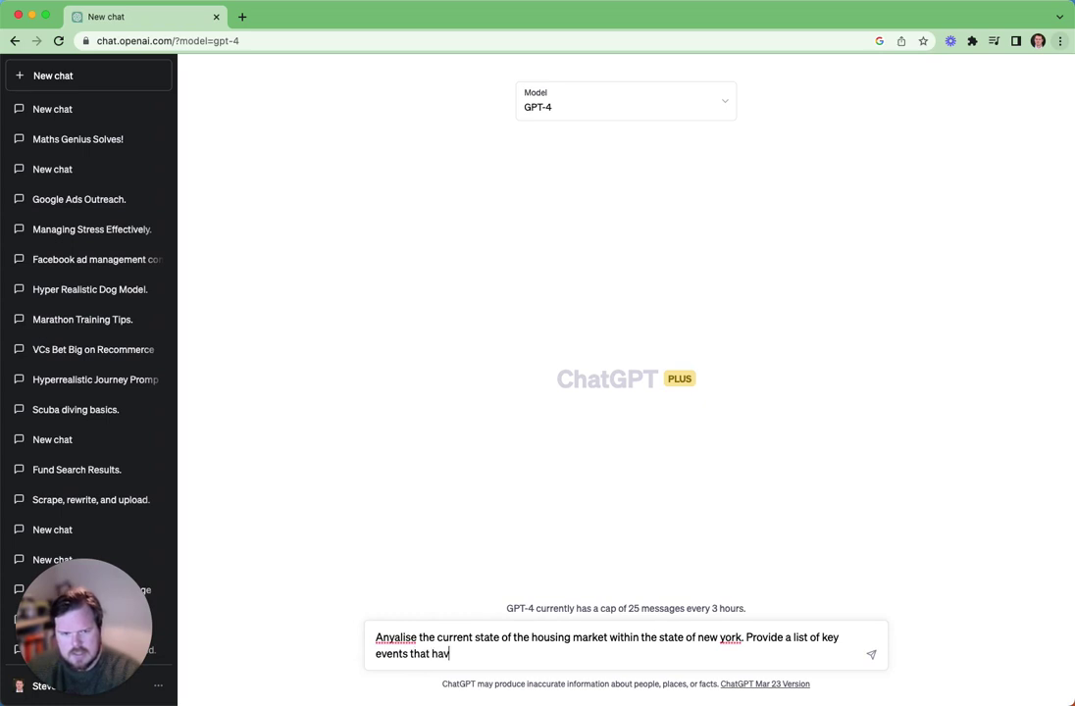
key(BackSpace)
key(BackSpace)
text(has happened.)
key(Return)
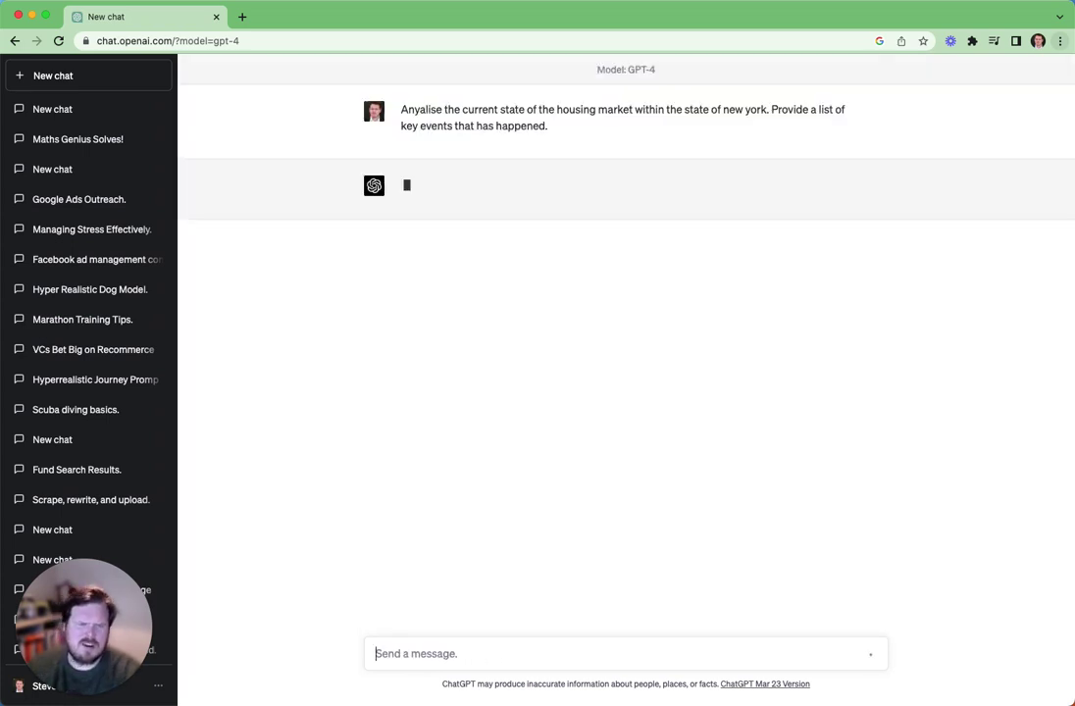